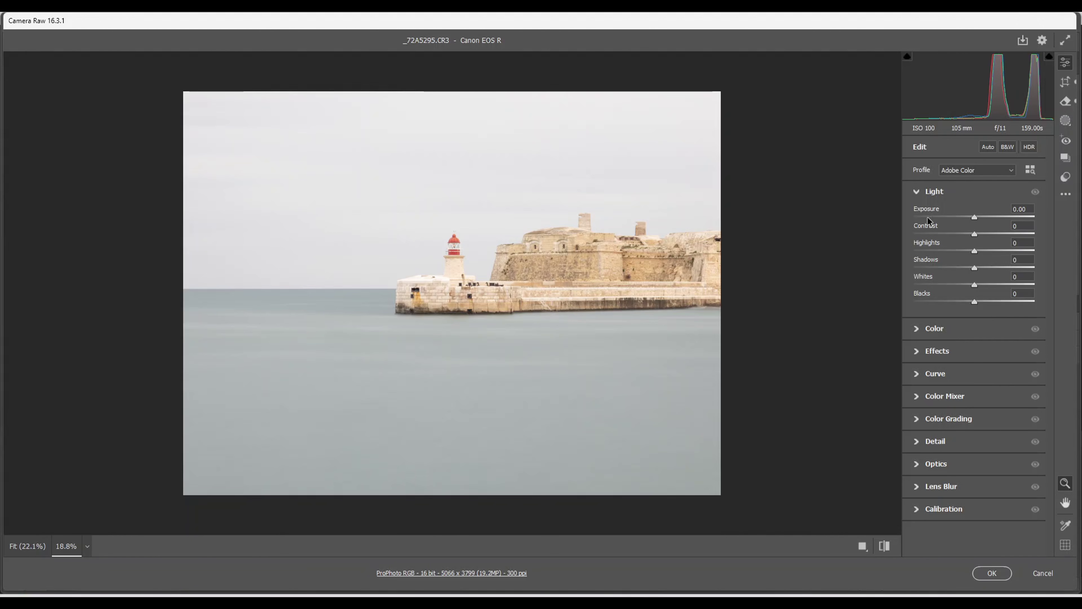
Apply the Adobe Landscape profile to the lighthouse photo and lower Highlights to -100
left_click(1015, 171)
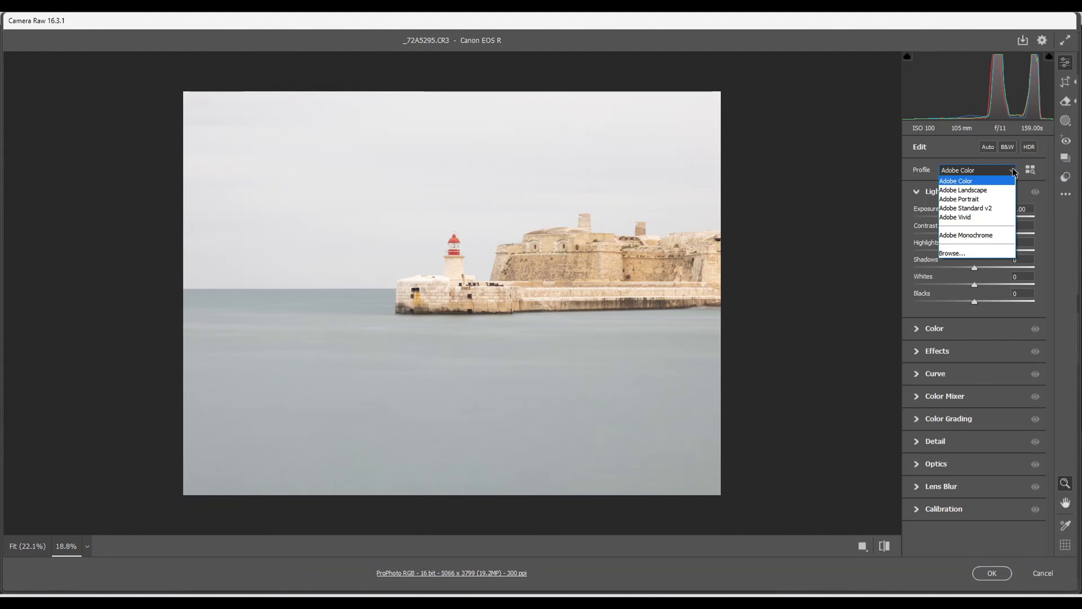
left_click(963, 190)
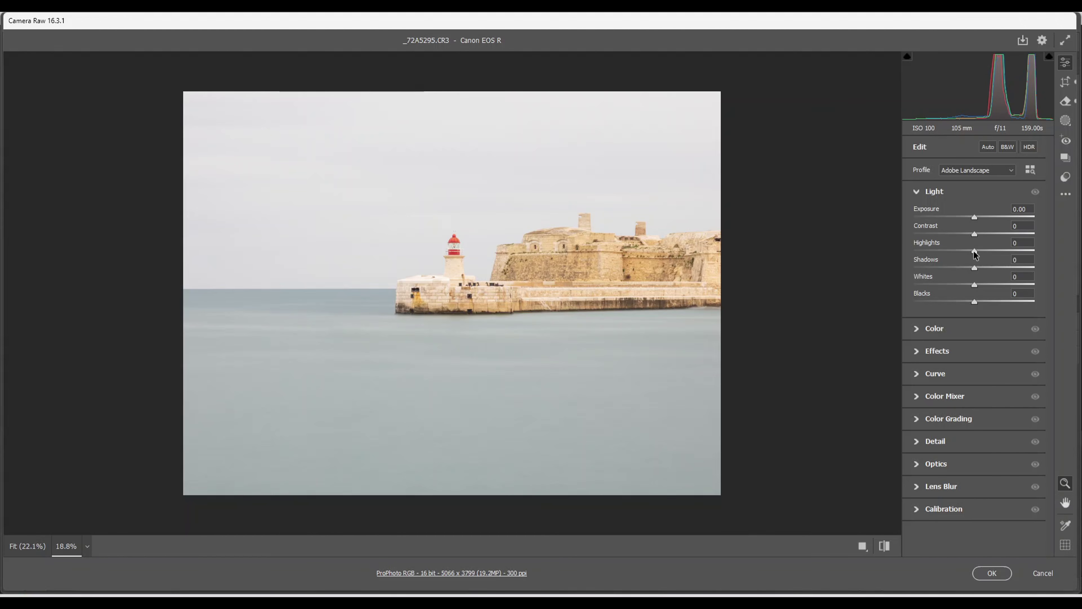
left_click_drag(975, 252, 858, 256)
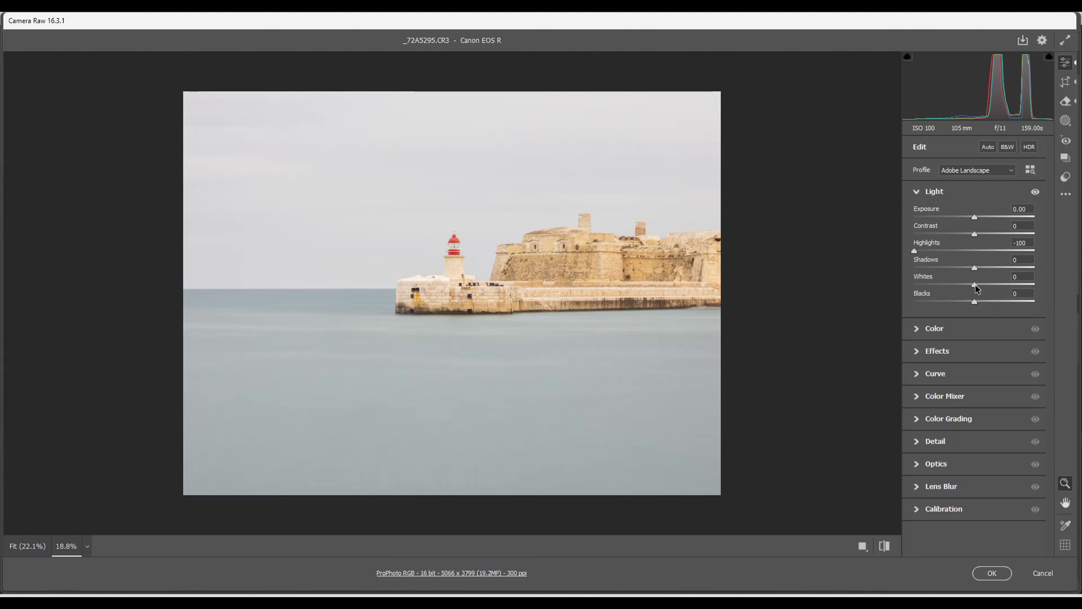
Adjust the tones by setting Whites to +26, Blacks to -28, Contrast to +7 and Exposure to -0.80
mouse_move(976, 285)
left_mouse_down()
mouse_move(1005, 286)
mouse_move(993, 292)
left_mouse_up()
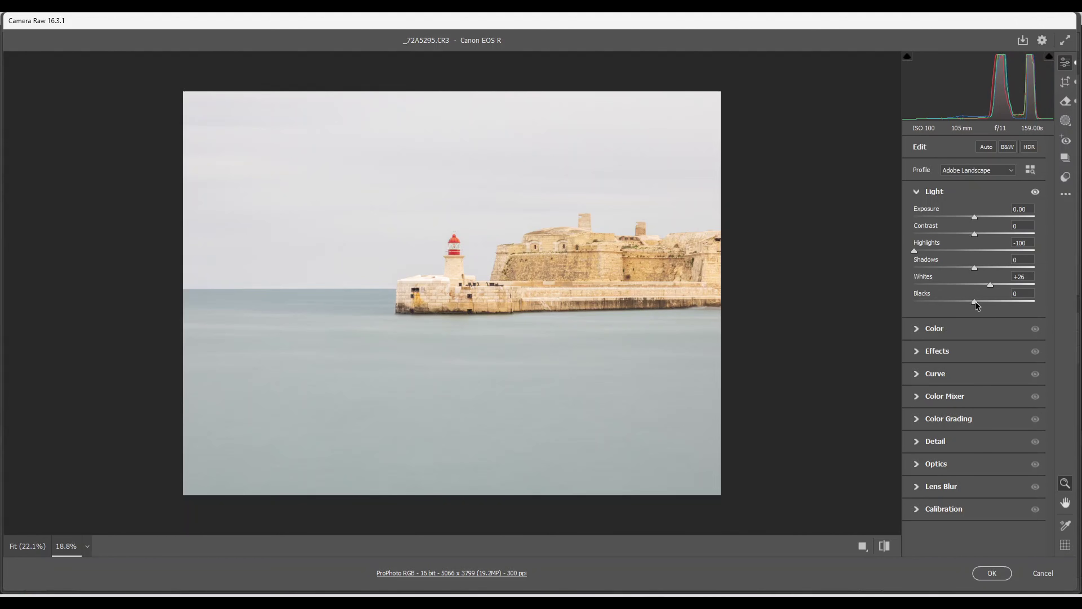
mouse_move(975, 302)
left_mouse_down()
mouse_move(939, 303)
mouse_move(958, 303)
left_mouse_up()
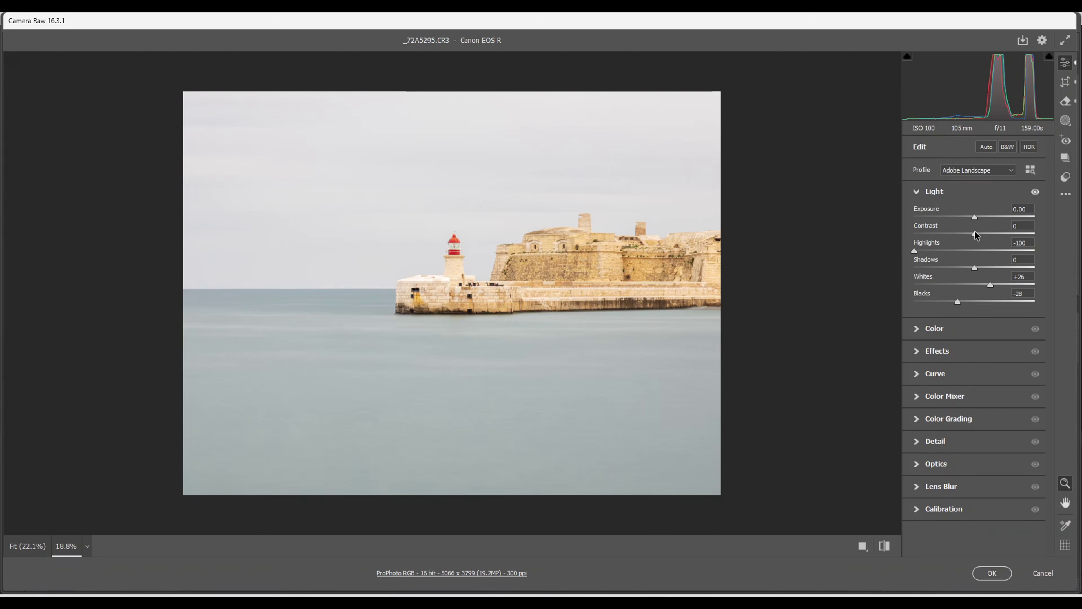
left_click_drag(975, 233, 979, 233)
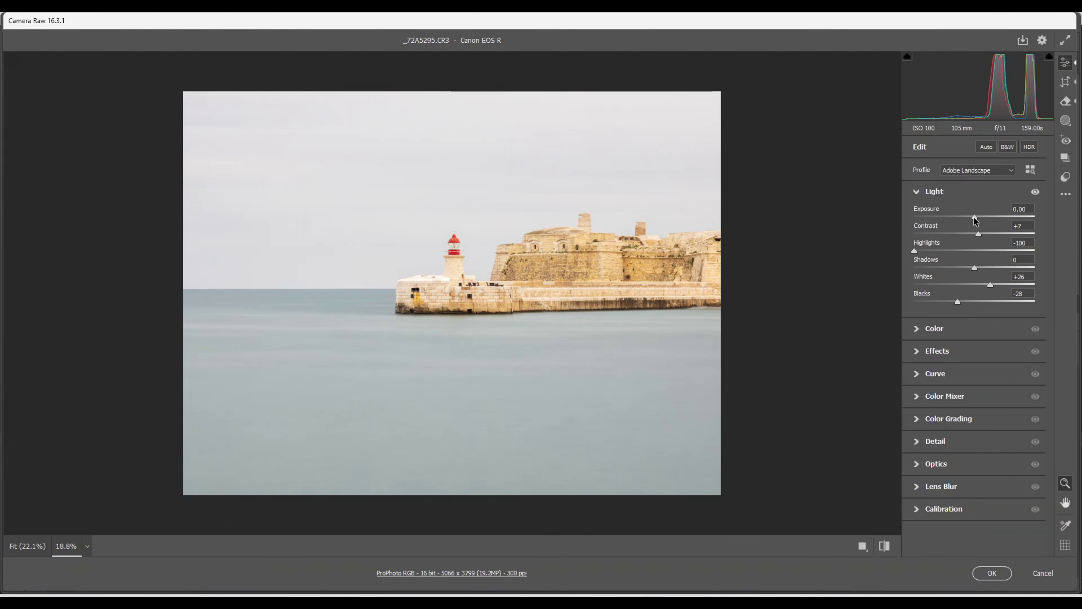
left_click_drag(974, 217, 965, 216)
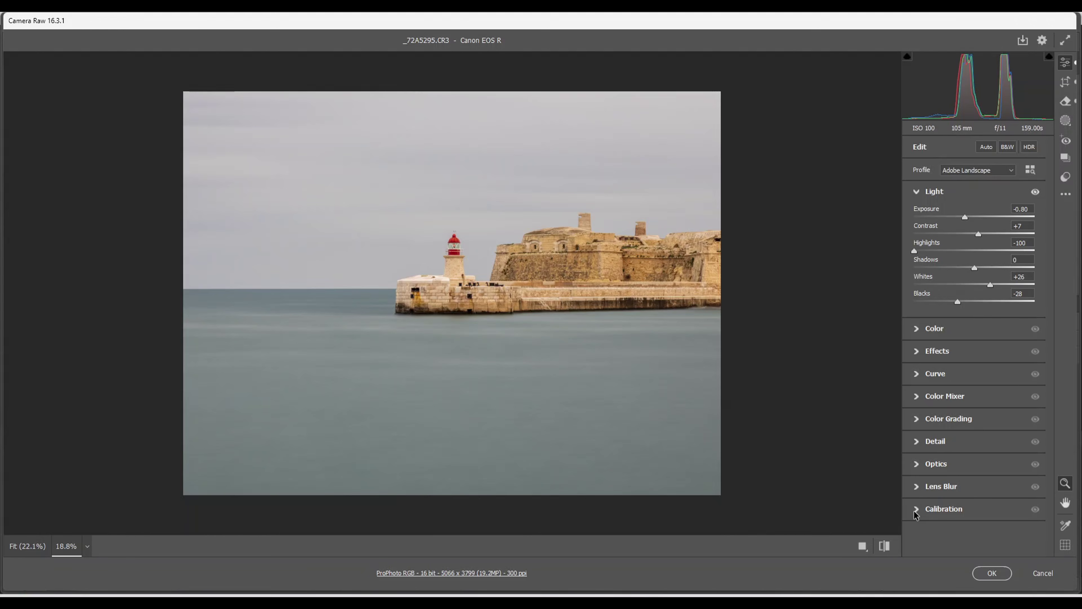
Raise the Blue Primary saturation in the Calibration settings to +49
left_click(919, 332)
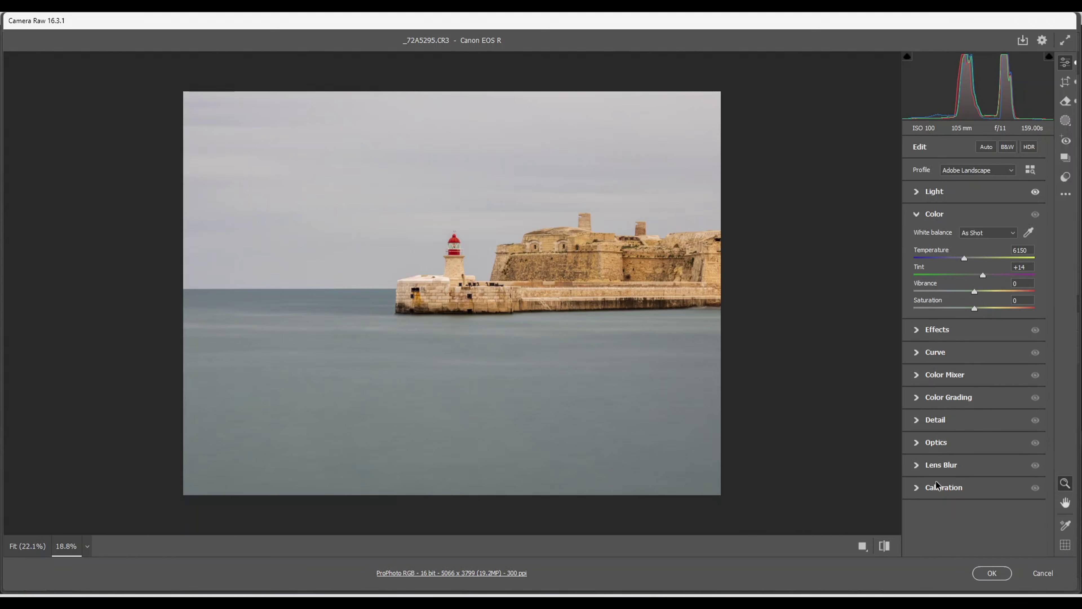
left_click(916, 488)
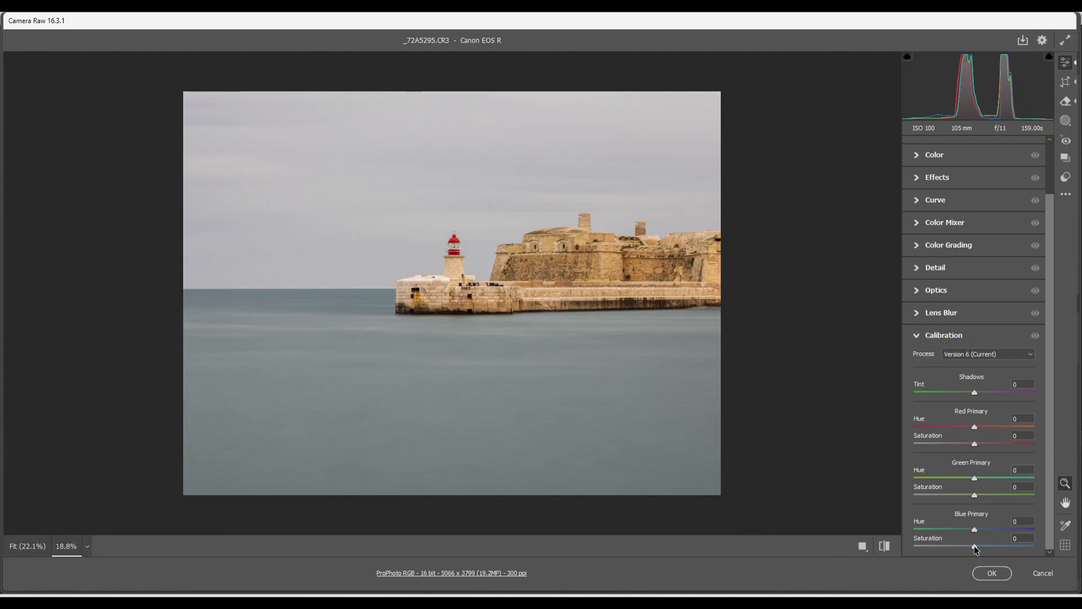
left_click_drag(976, 549, 1057, 557)
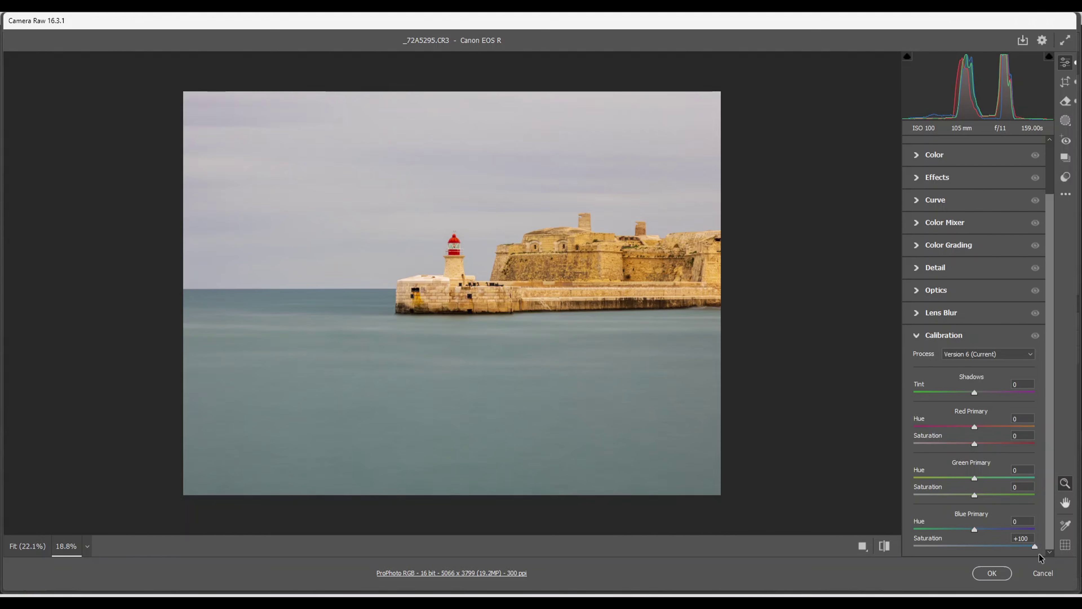
left_click_drag(1039, 554, 1028, 552)
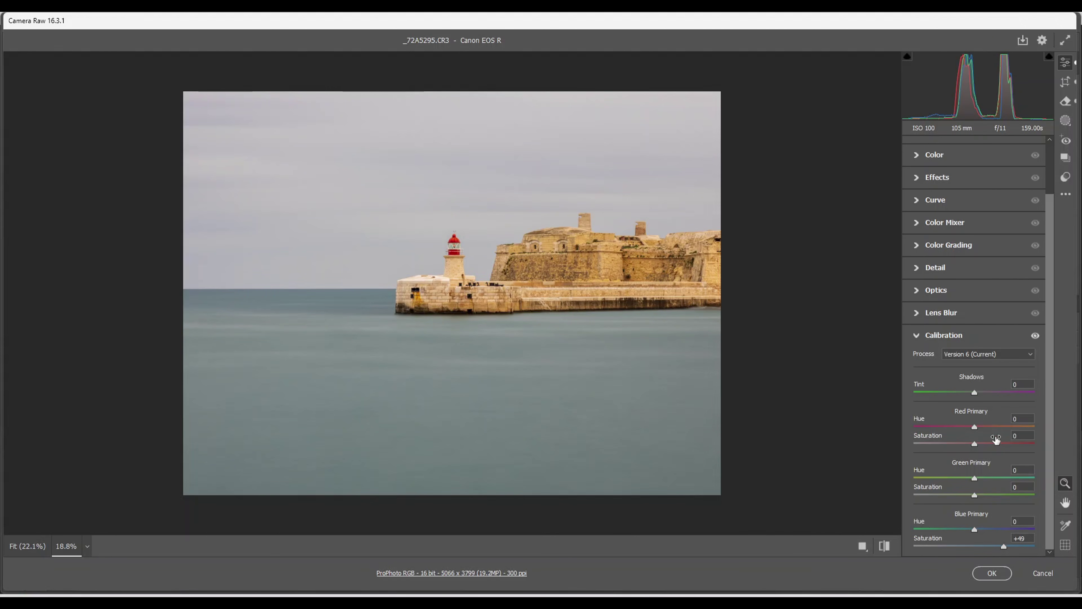
Set Texture to +15, Clarity to +6 and Dehaze to +21, and lower Exposure to -0.95
scroll(972, 413, "up", 2)
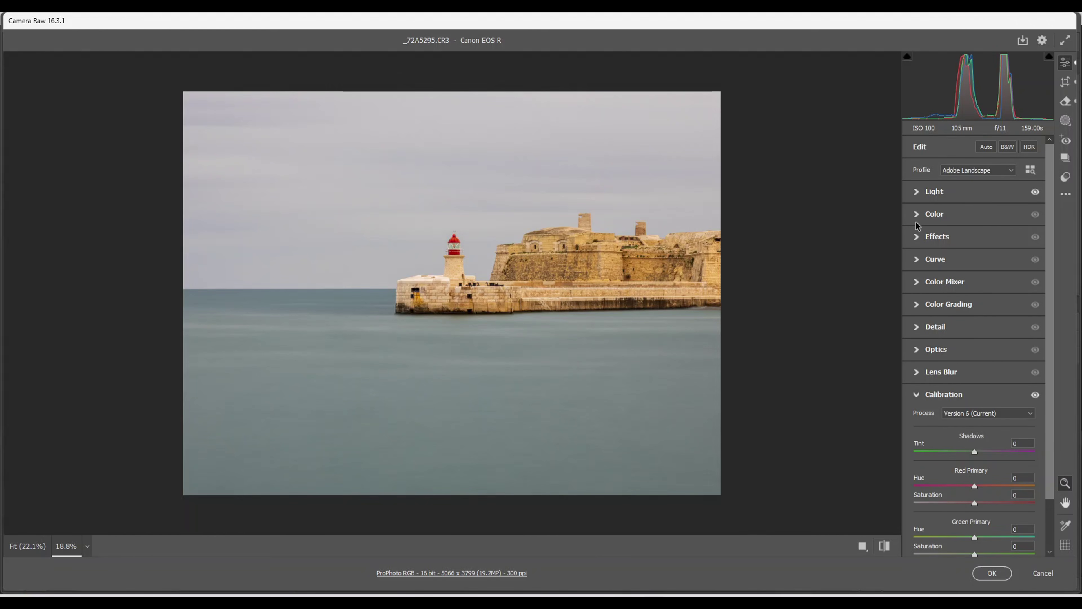
left_click(917, 237)
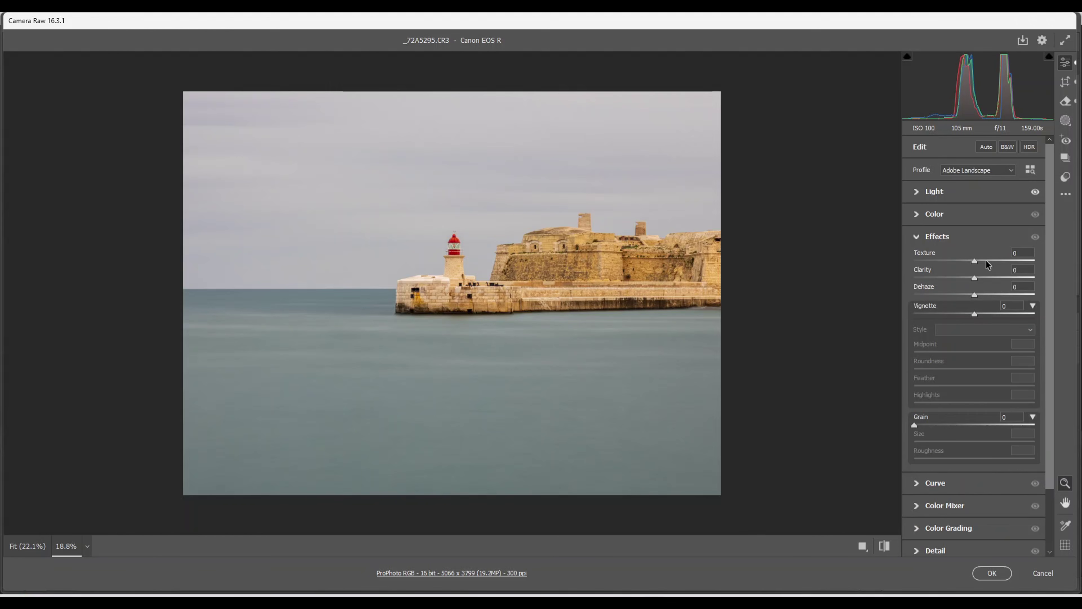
left_click_drag(975, 261, 980, 280)
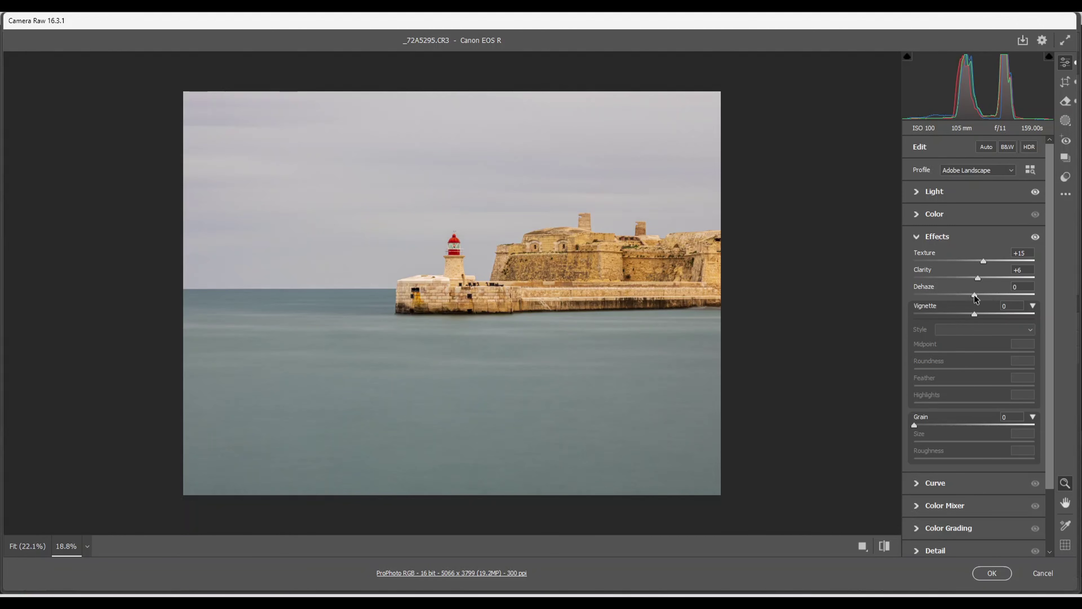
left_click_drag(975, 295, 990, 298)
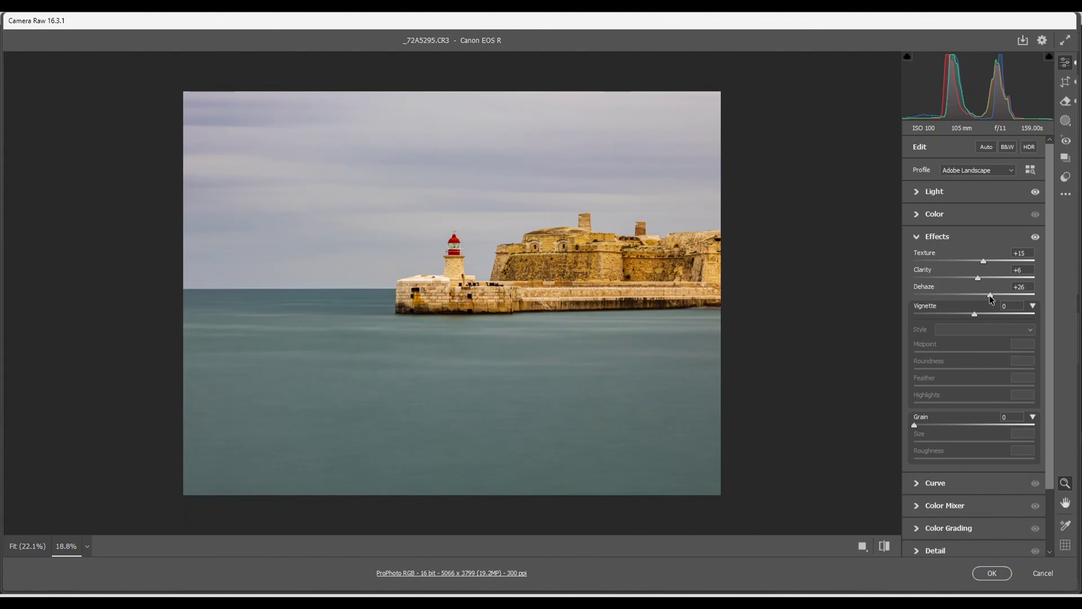
left_click_drag(990, 296, 986, 296)
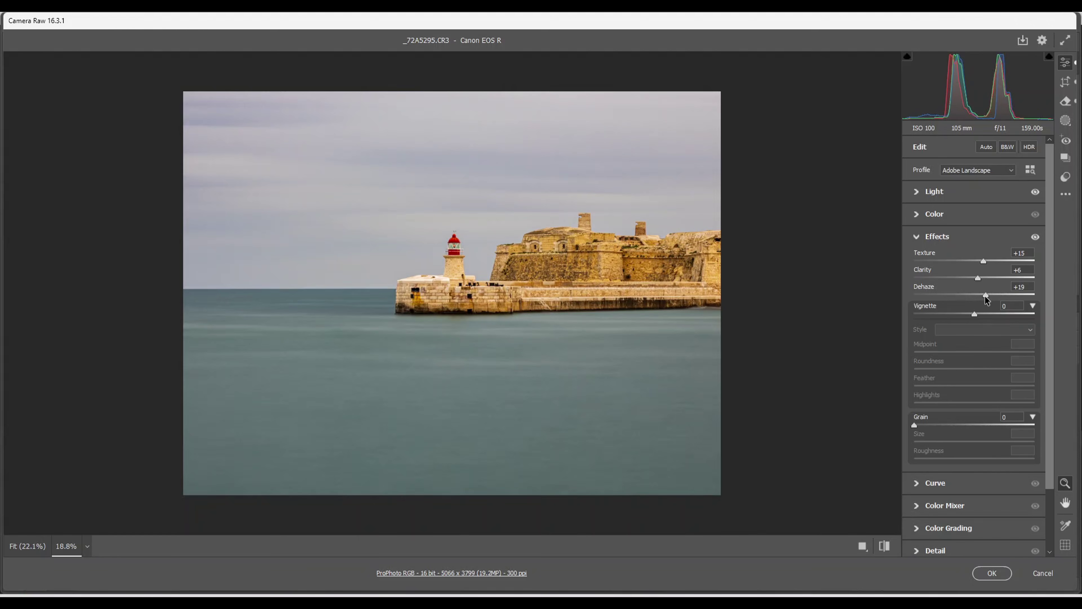
left_click_drag(985, 297, 987, 297)
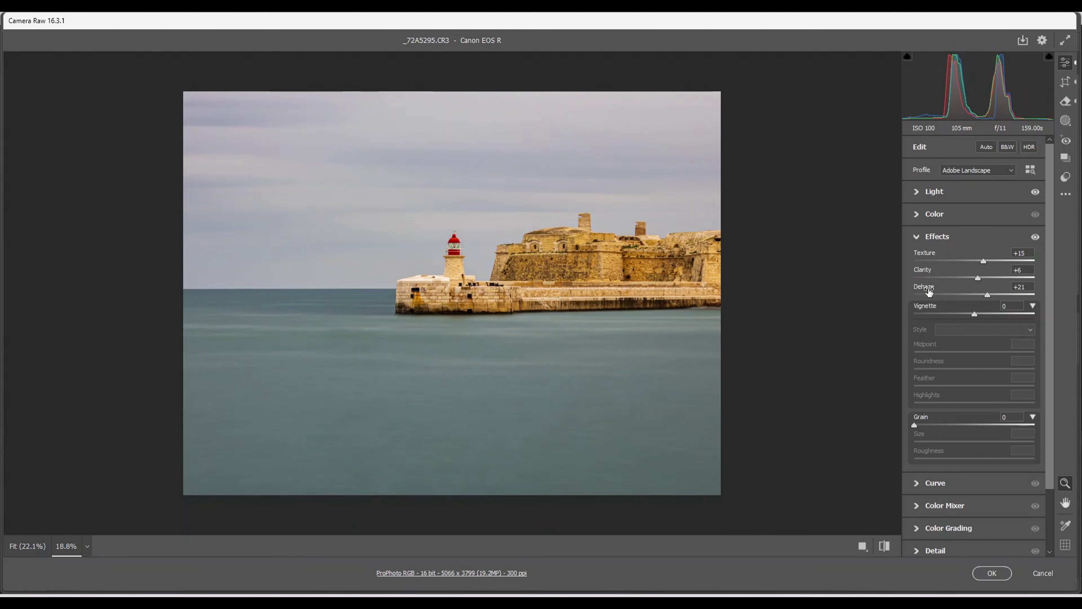
left_click(919, 190)
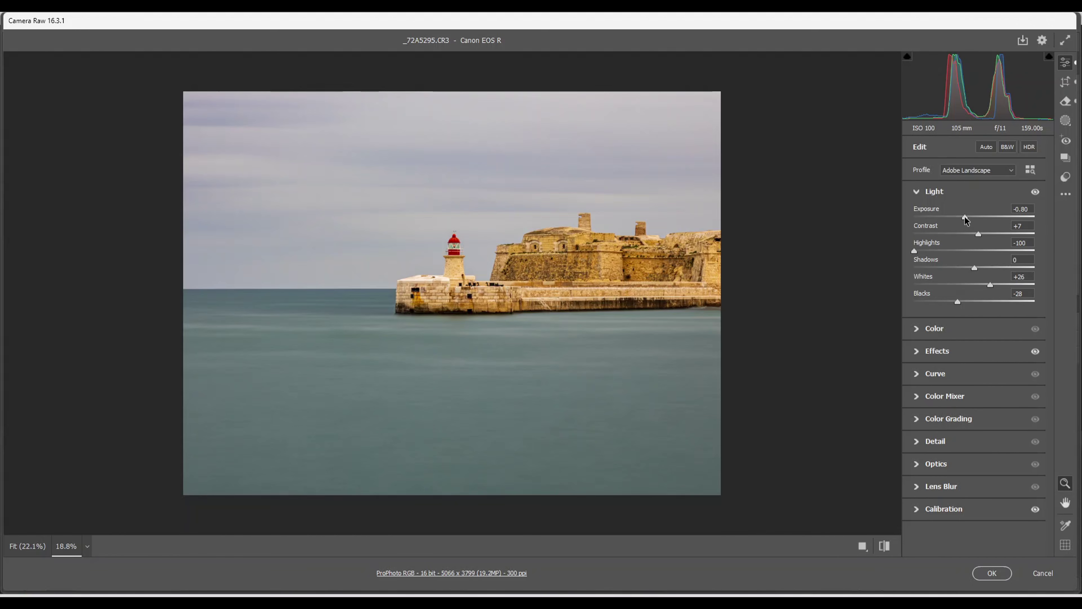
left_click_drag(964, 216, 964, 217)
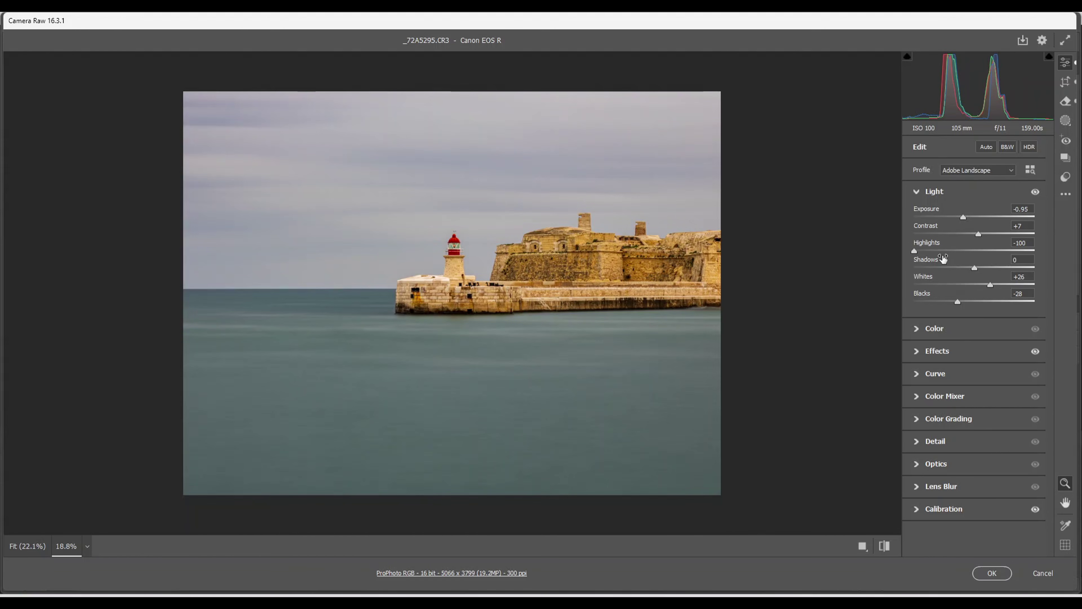
Sharpen with amount 60, Radius 0.5, Detail 81 and Masking 60, and set Luminance noise reduction to 25
left_click(919, 441)
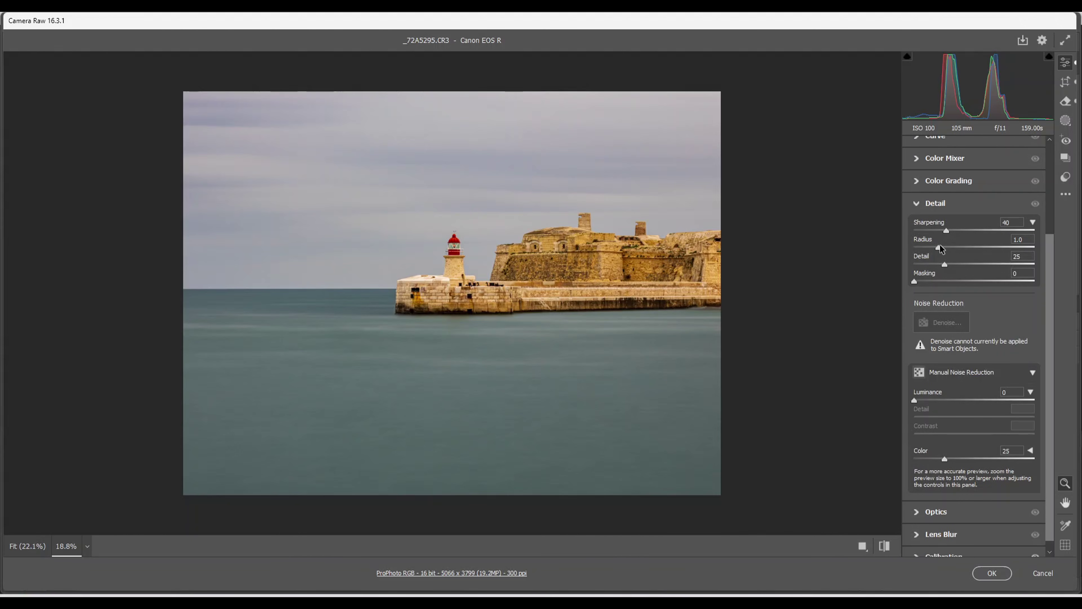
left_click_drag(939, 250, 1013, 266)
left_click_drag(915, 285, 975, 288)
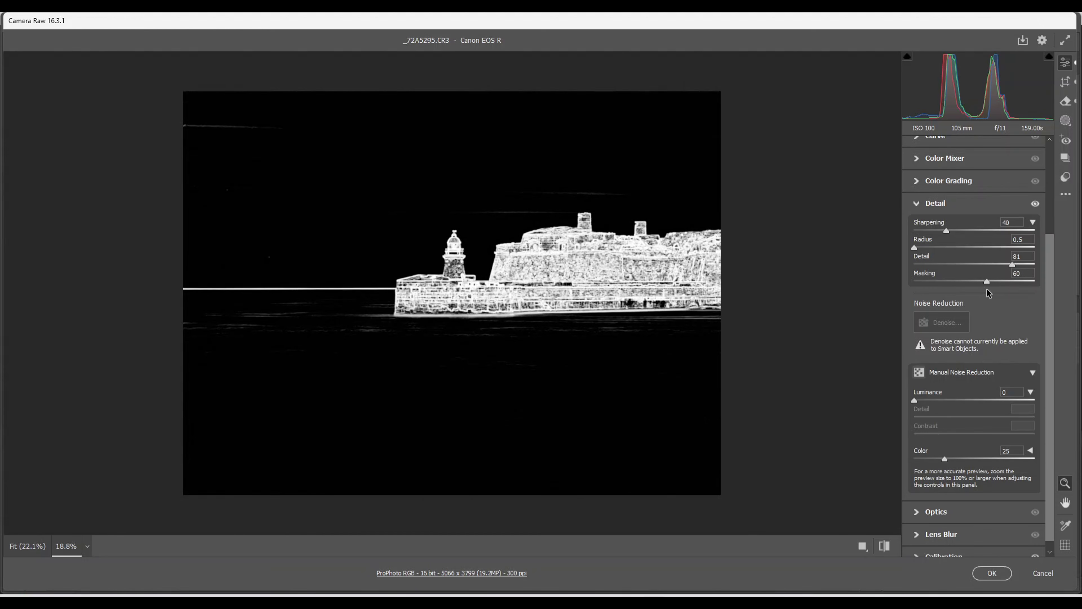
left_click_drag(987, 288, 987, 288)
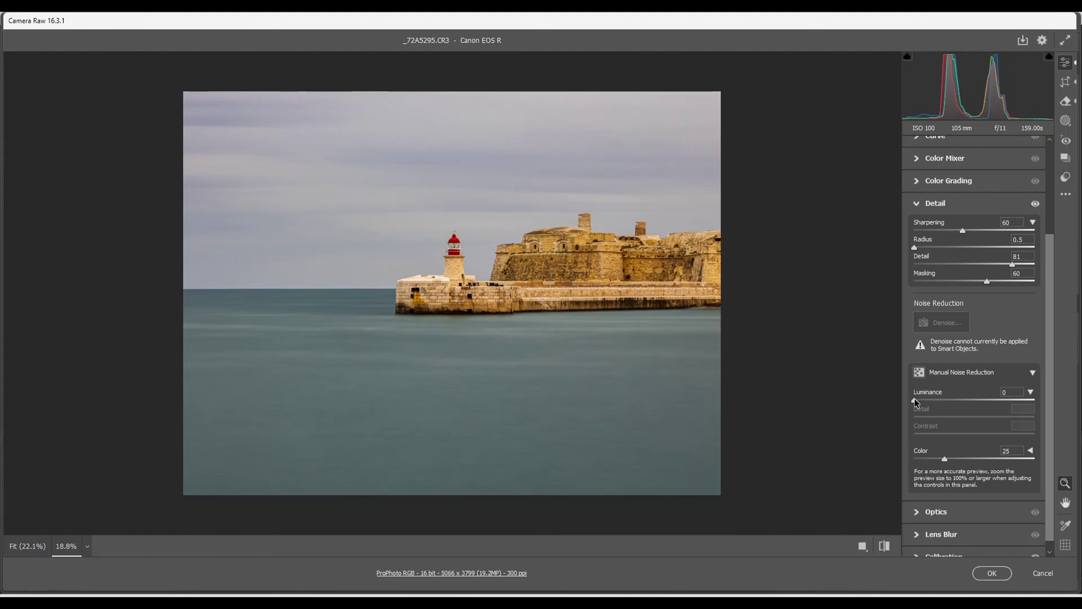
left_click_drag(915, 399, 940, 401)
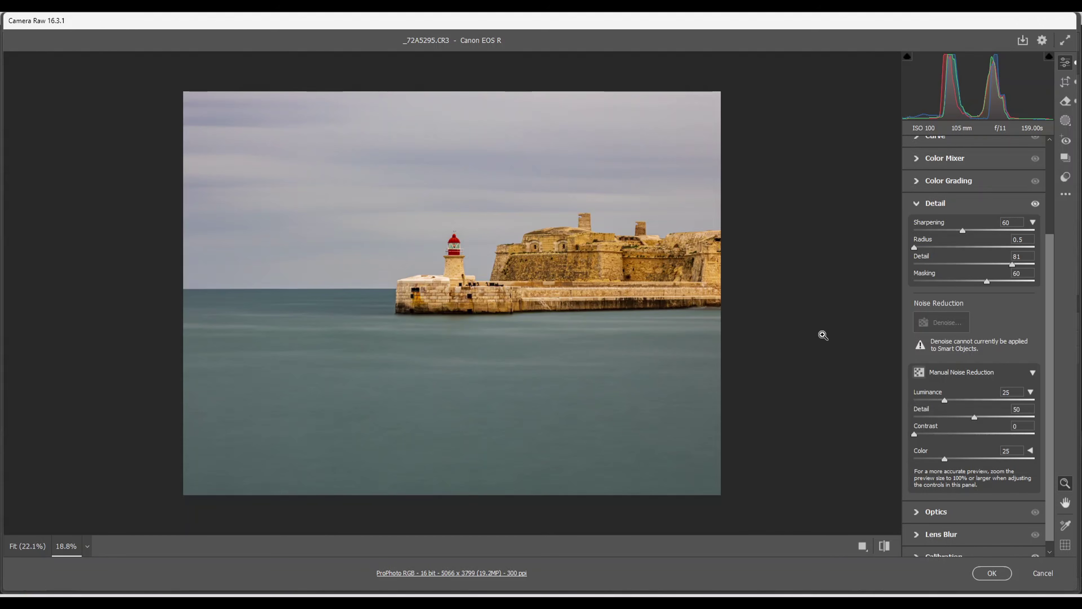
Review the lens profile corrections and Light settings, and apply the raw edits to the photo
scroll(932, 382, "down", 1)
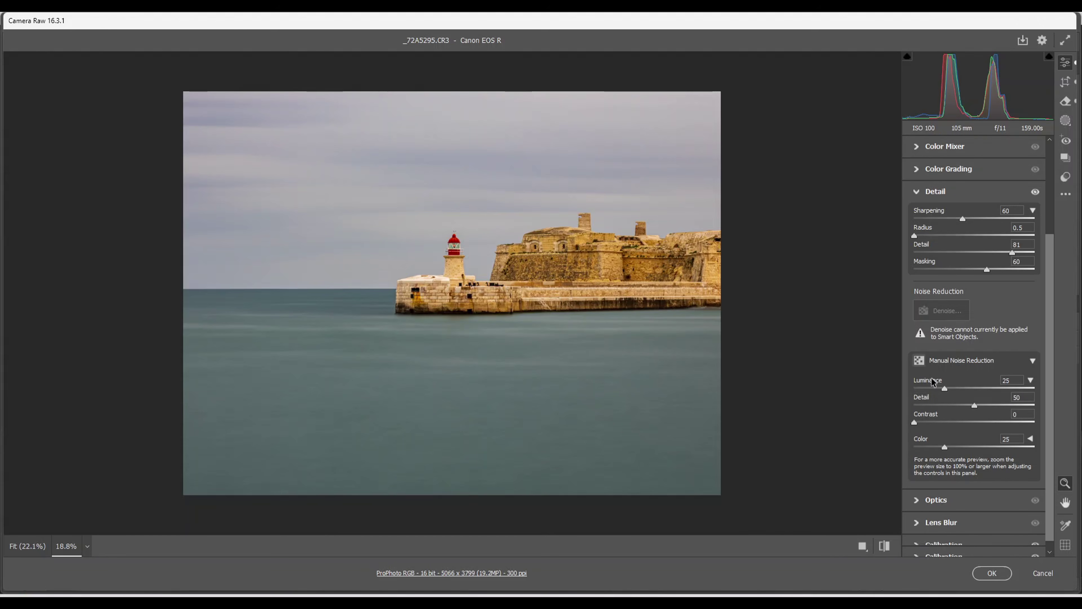
left_click(917, 503)
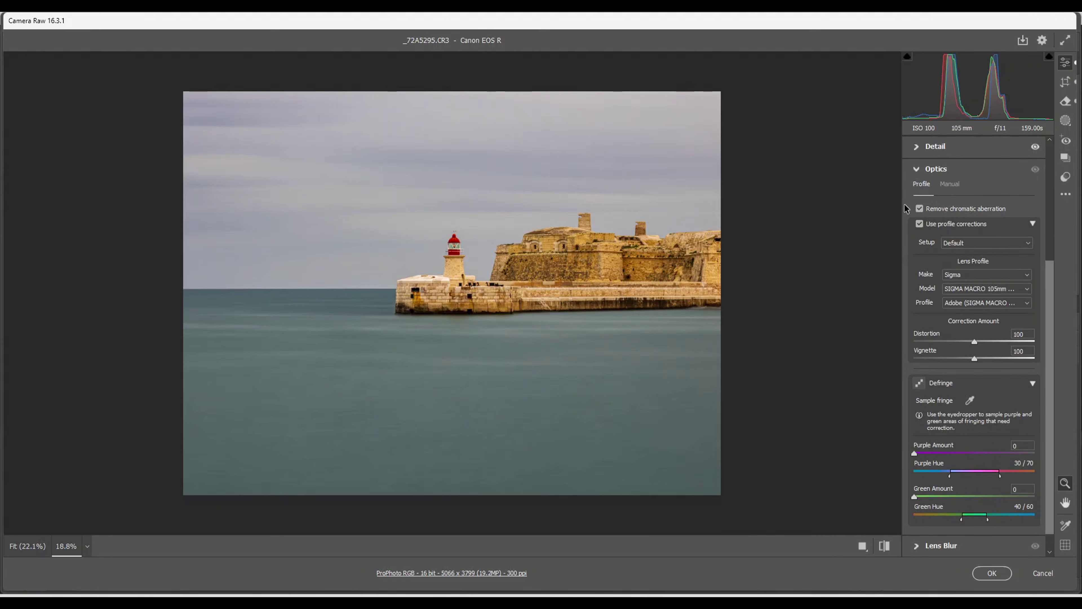
scroll(929, 336, "up", 5)
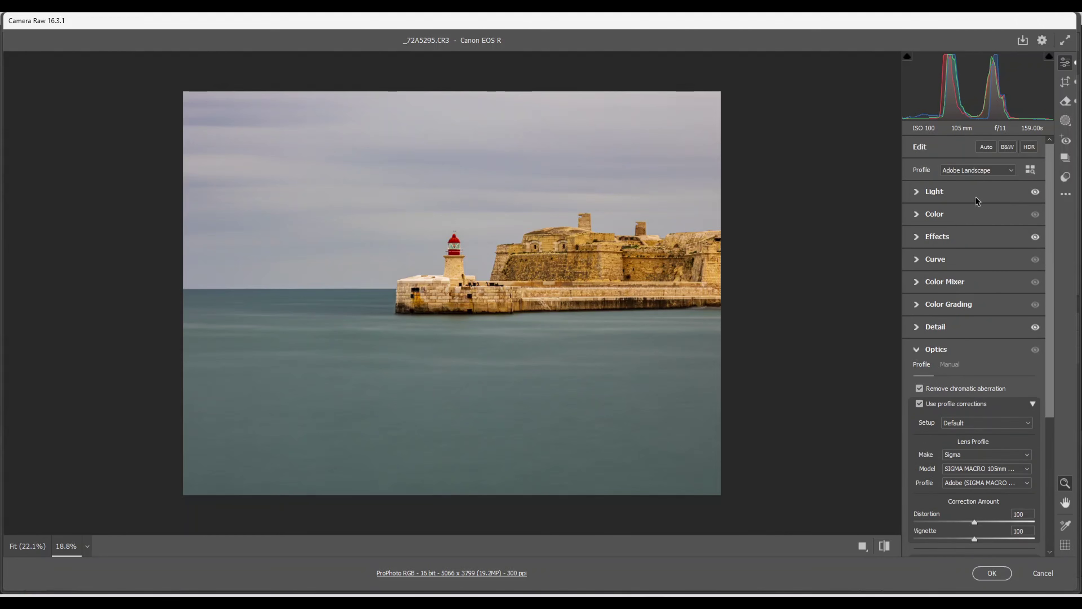
left_click(917, 192)
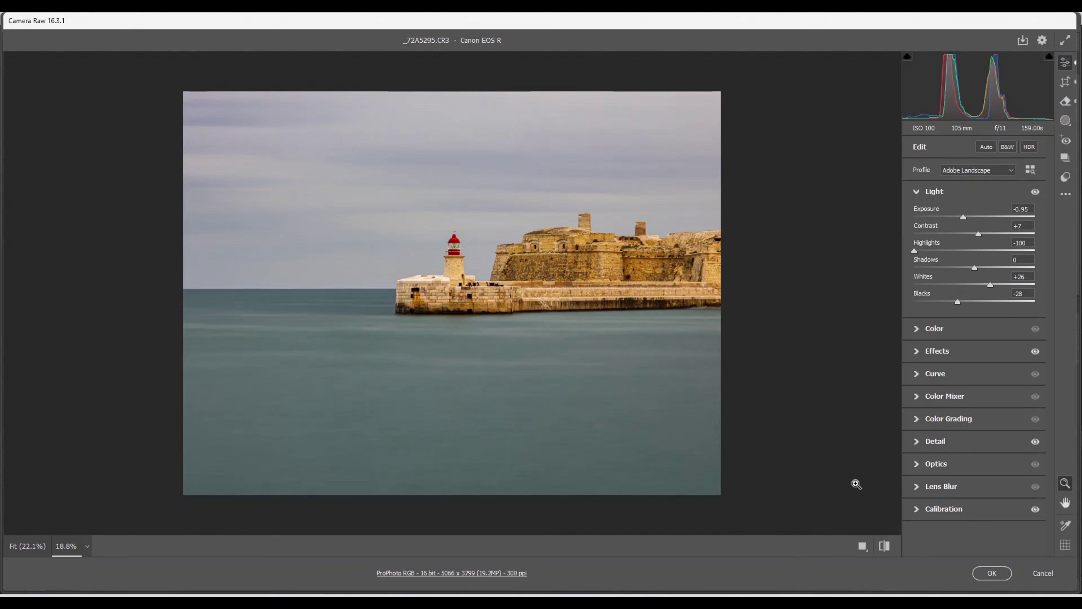
left_click(982, 574)
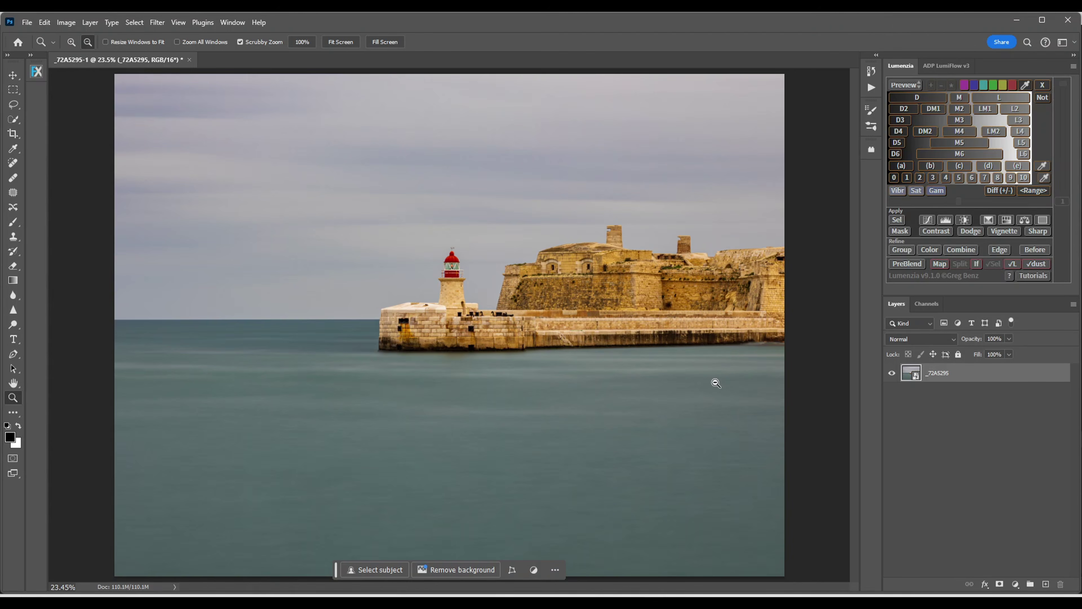
Merge the photo into a single flat Background layer and duplicate it
left_click(494, 337)
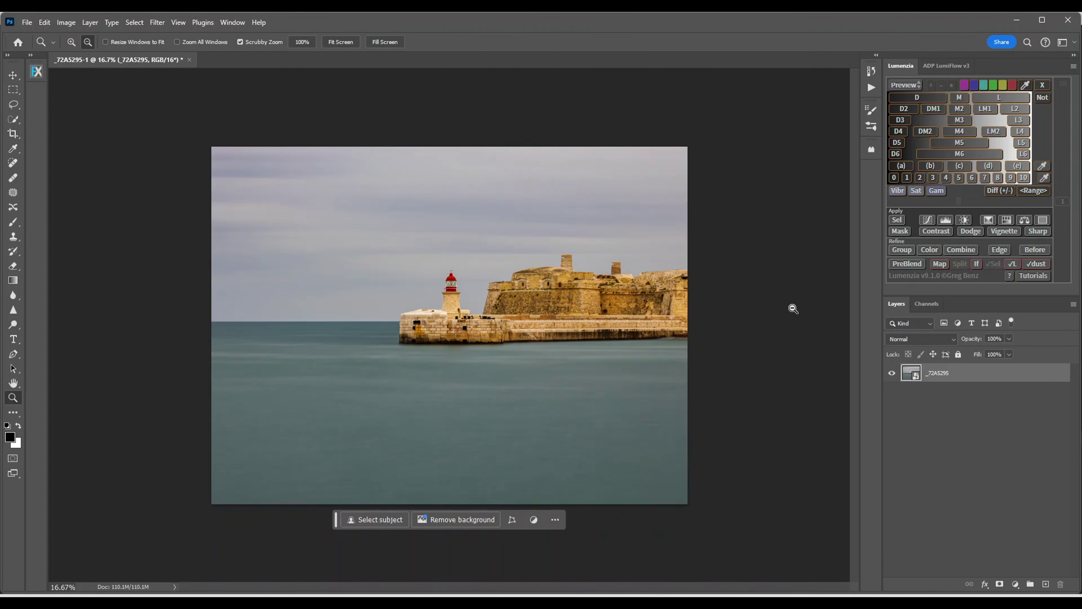
key("ctrl+shift+e")
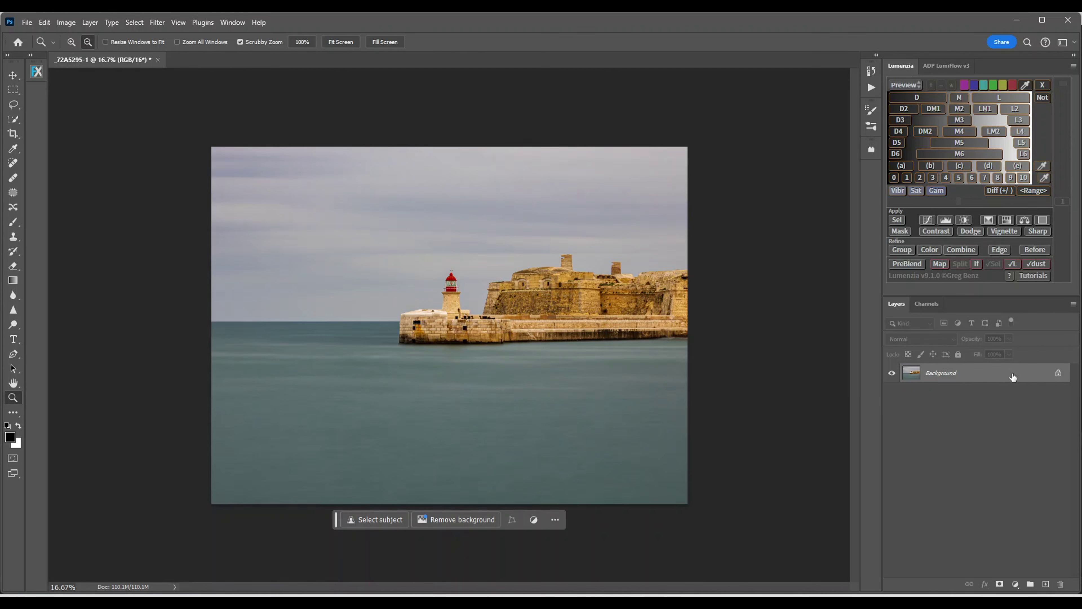
left_click_drag(1010, 374, 1046, 584)
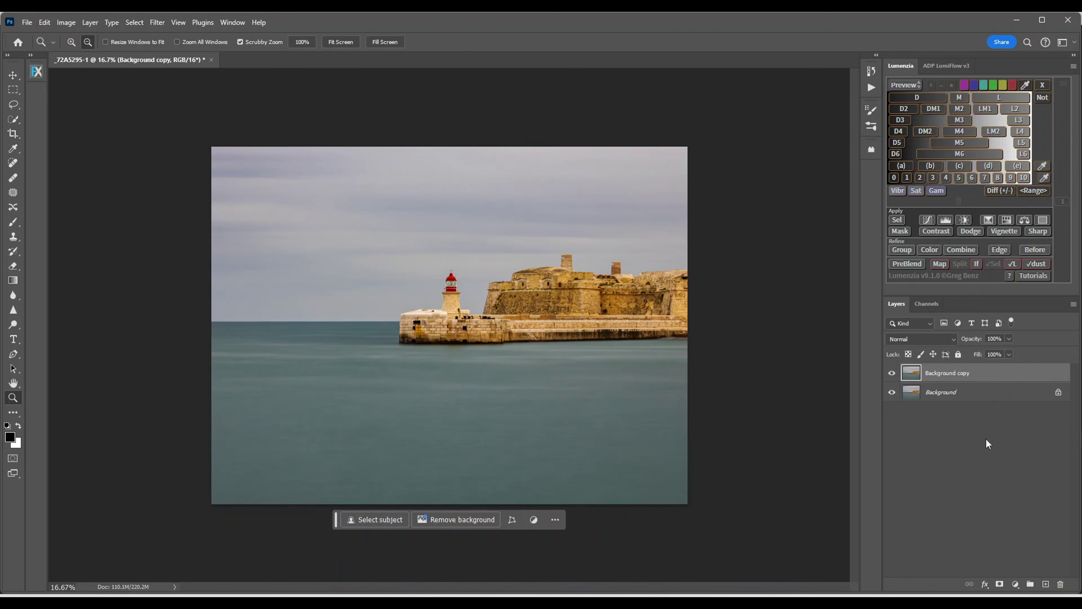
Add a Black & White adjustment layer above the duplicate, apply the automatic mix, and set Reds to 64
left_click(1016, 585)
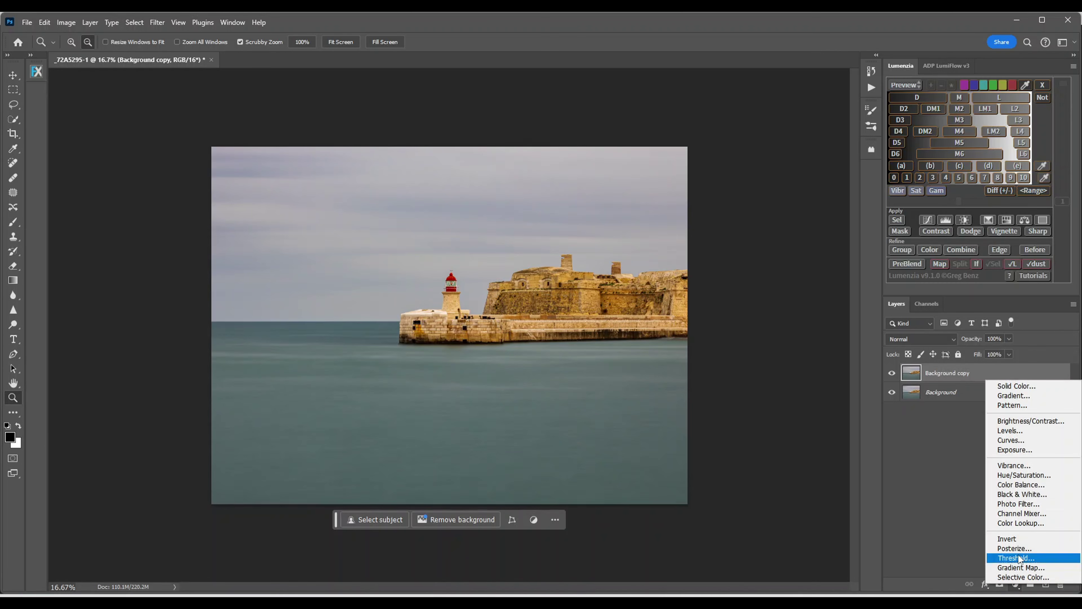
left_click(1016, 495)
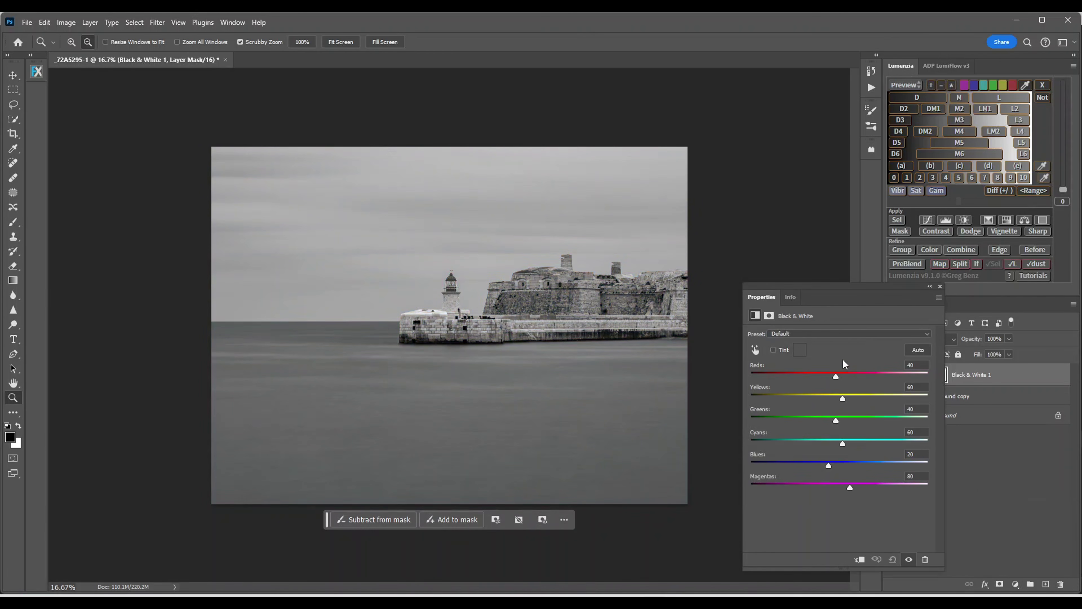
left_click(918, 349)
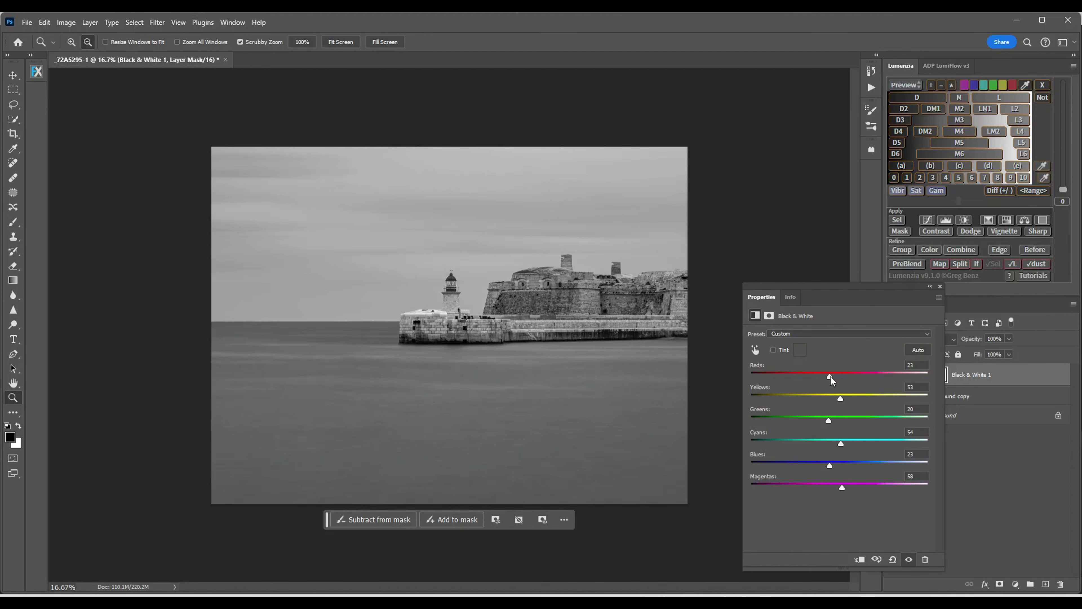
left_click_drag(831, 377, 843, 383)
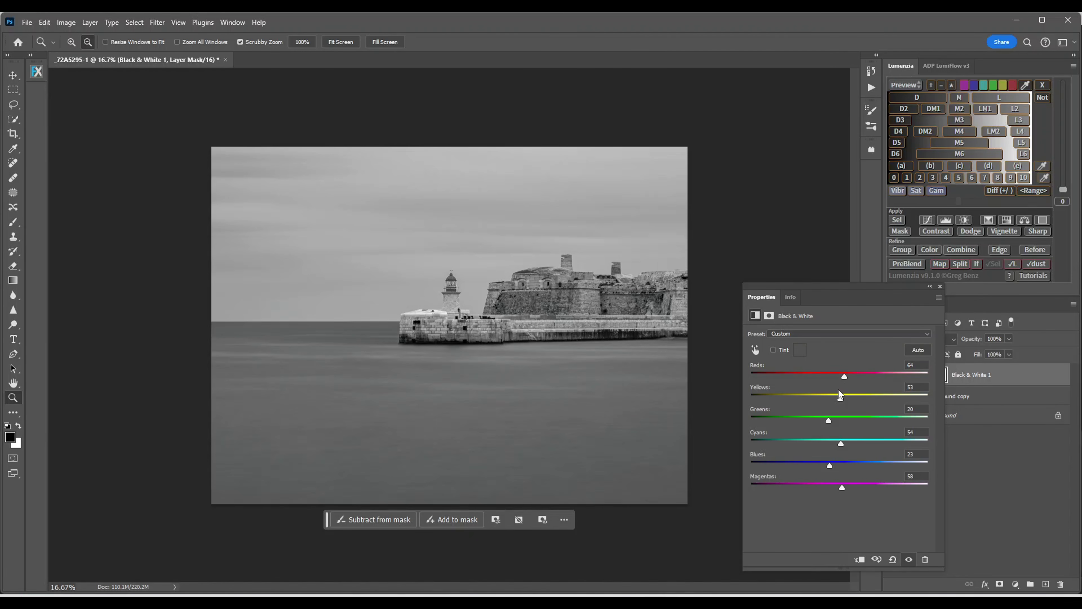
Set Yellows to 60, Greens to 40 and Cyans to 18 in the Black & White adjustment
mouse_move(839, 399)
left_mouse_down()
mouse_move(827, 398)
mouse_move(849, 398)
left_mouse_up()
mouse_move(828, 420)
left_mouse_down()
mouse_move(859, 426)
mouse_move(786, 434)
mouse_move(846, 436)
mouse_move(834, 437)
mouse_move(837, 424)
left_mouse_up()
mouse_move(842, 447)
left_mouse_down()
mouse_move(764, 447)
mouse_move(843, 443)
mouse_move(822, 451)
left_mouse_up()
Fine-tune the Black & White mix by lowering Blues slightly and raising Magentas, and close the adjustment settings
mouse_move(830, 465)
left_mouse_down()
mouse_move(858, 468)
mouse_move(791, 469)
mouse_move(836, 472)
left_mouse_up()
left_click_drag(831, 465, 769, 468)
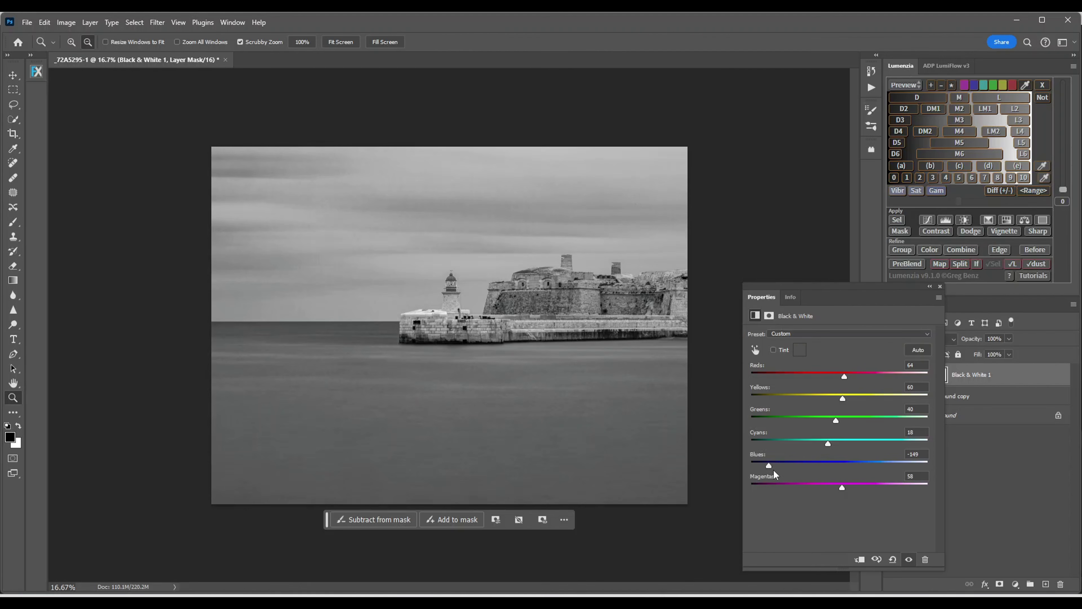
left_click_drag(769, 466, 833, 468)
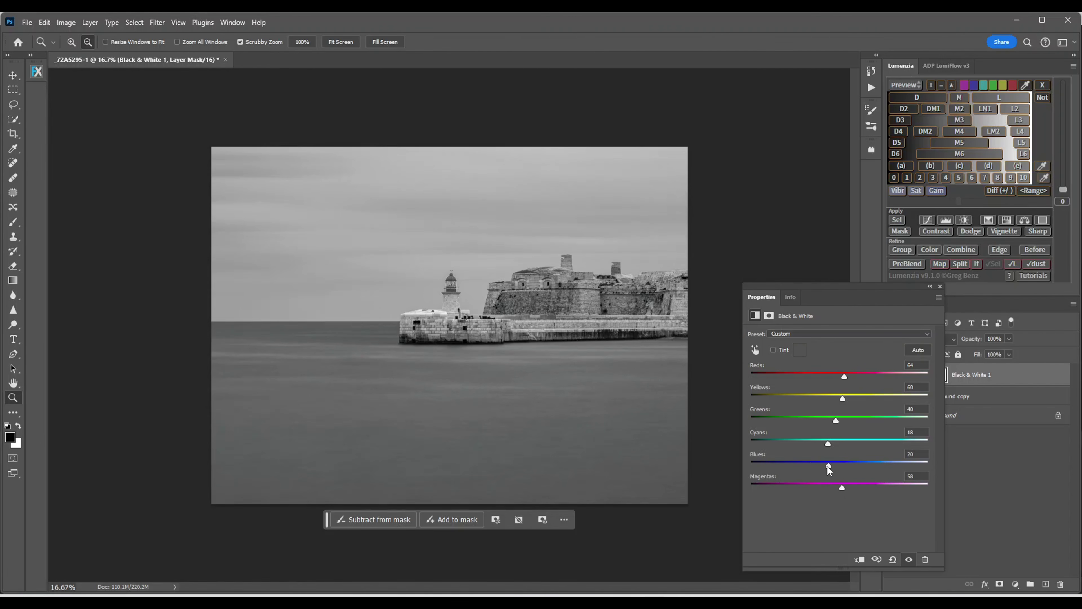
left_click_drag(827, 466, 817, 467)
mouse_move(833, 488)
left_mouse_down()
mouse_move(890, 493)
mouse_move(781, 495)
mouse_move(877, 495)
mouse_move(810, 495)
mouse_move(853, 494)
left_mouse_up()
left_click(941, 286)
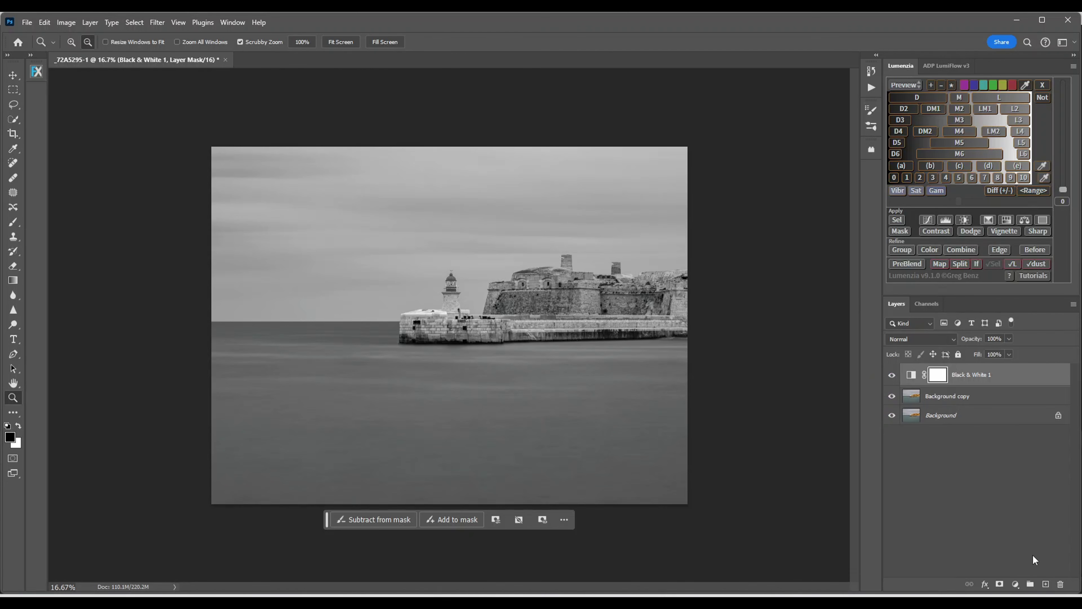
Add a Gradient Map adjustment layer above the Black & White layer and set its method to Classic
left_click(1016, 584)
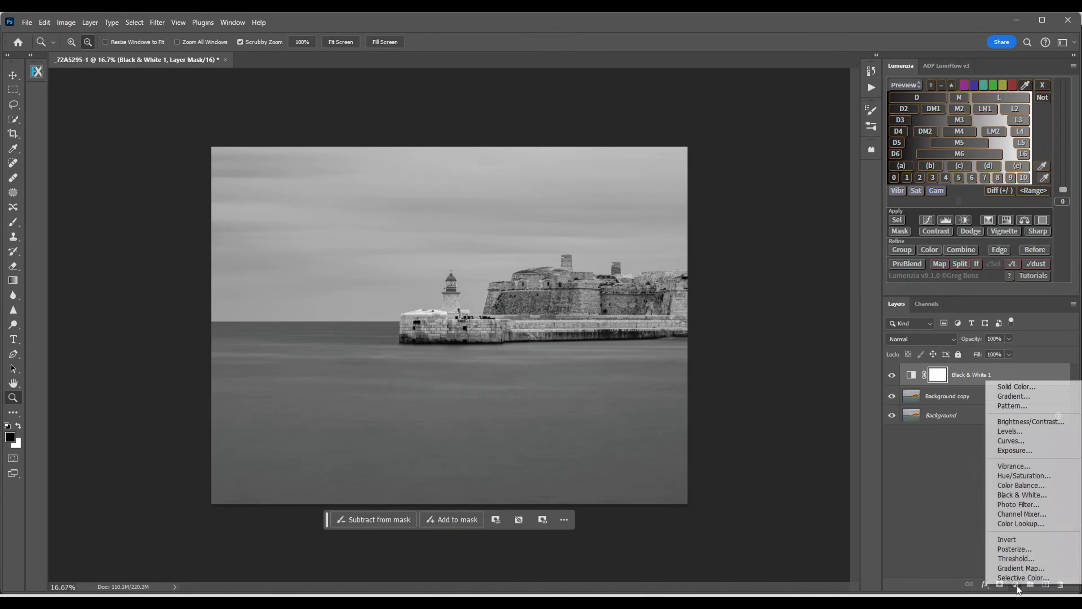
left_click(1012, 569)
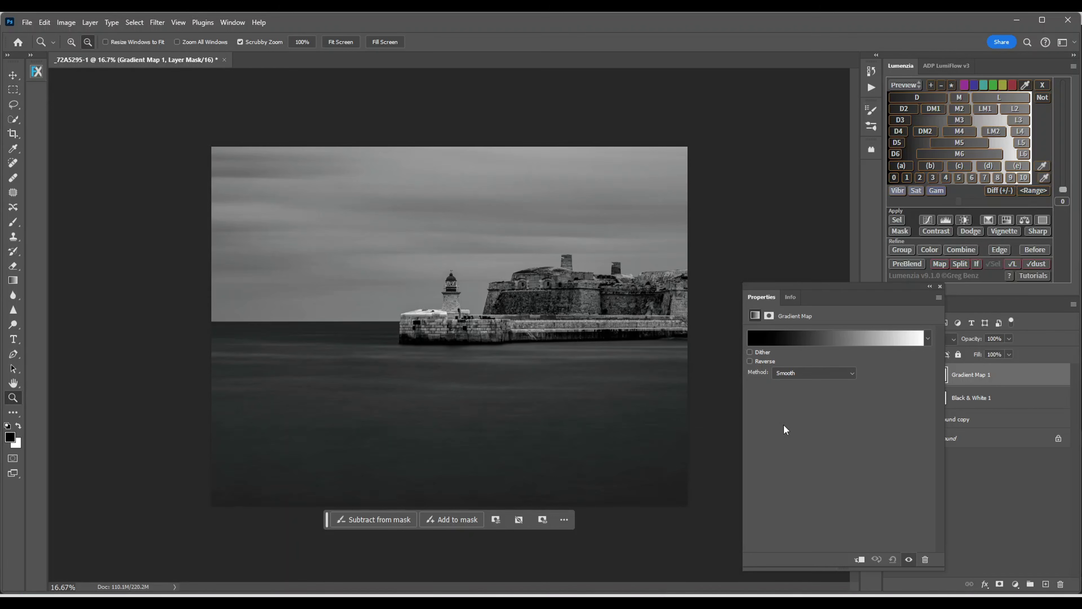
left_click(853, 372)
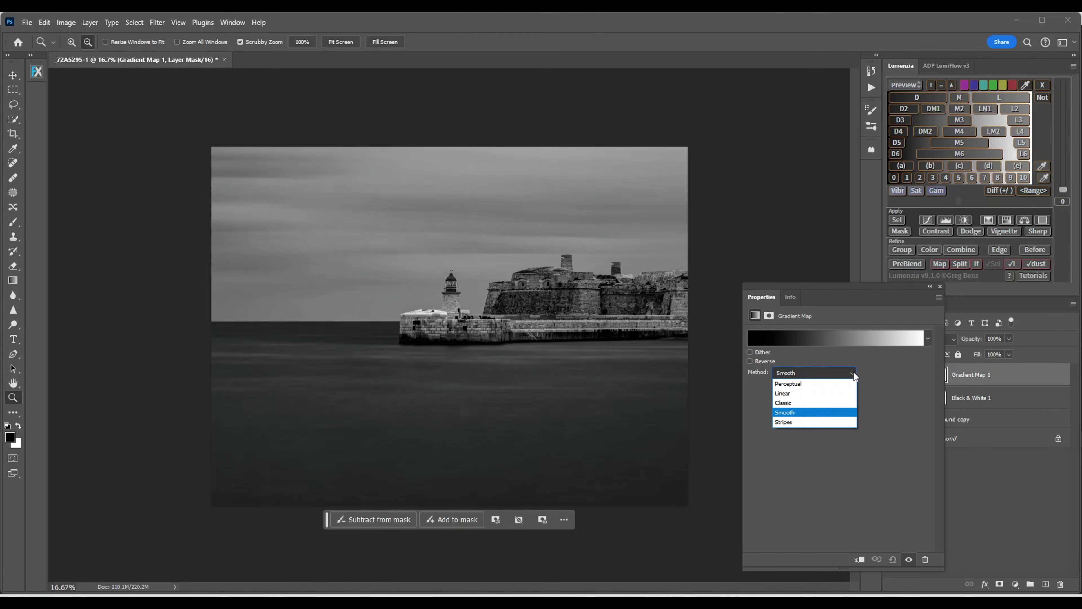
left_click(789, 404)
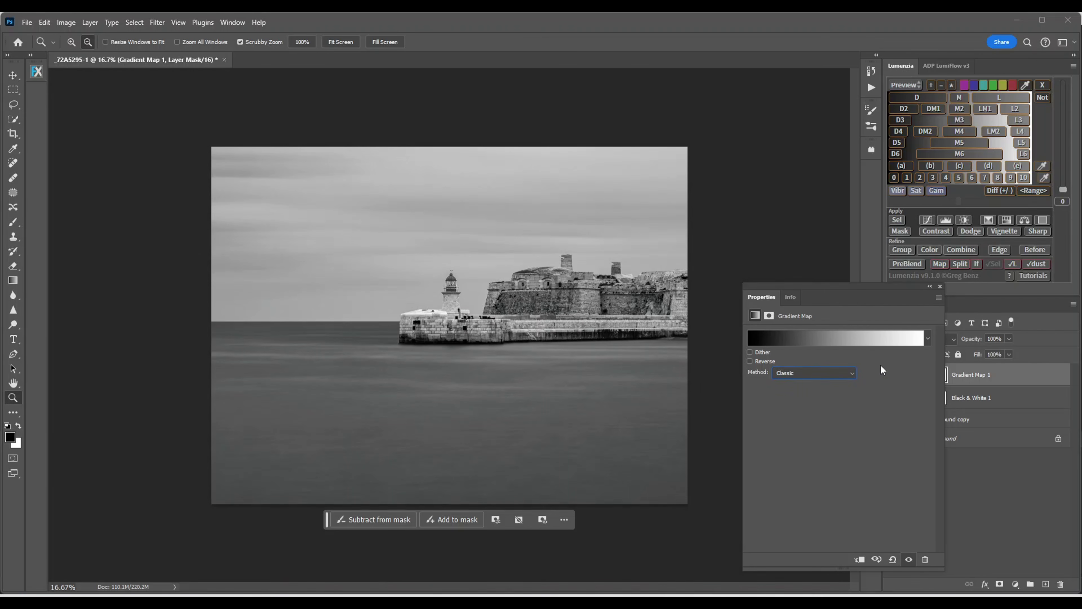
Edit the gradient map with the white stop at location 100 and the black stop at location 7
left_click(830, 339)
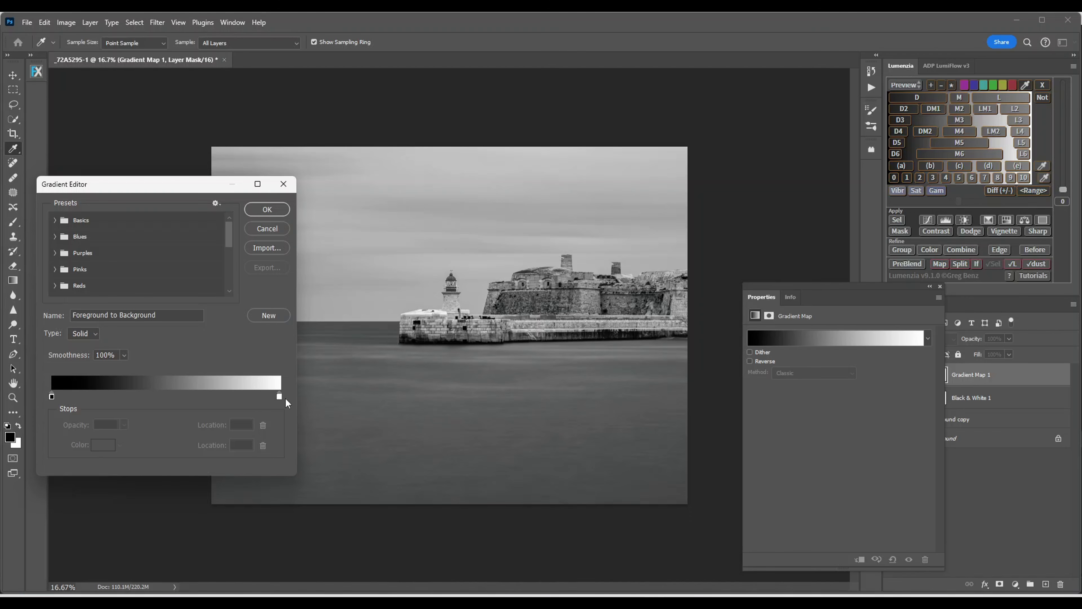
mouse_move(279, 397)
left_mouse_down()
mouse_move(260, 397)
mouse_move(282, 396)
left_mouse_up()
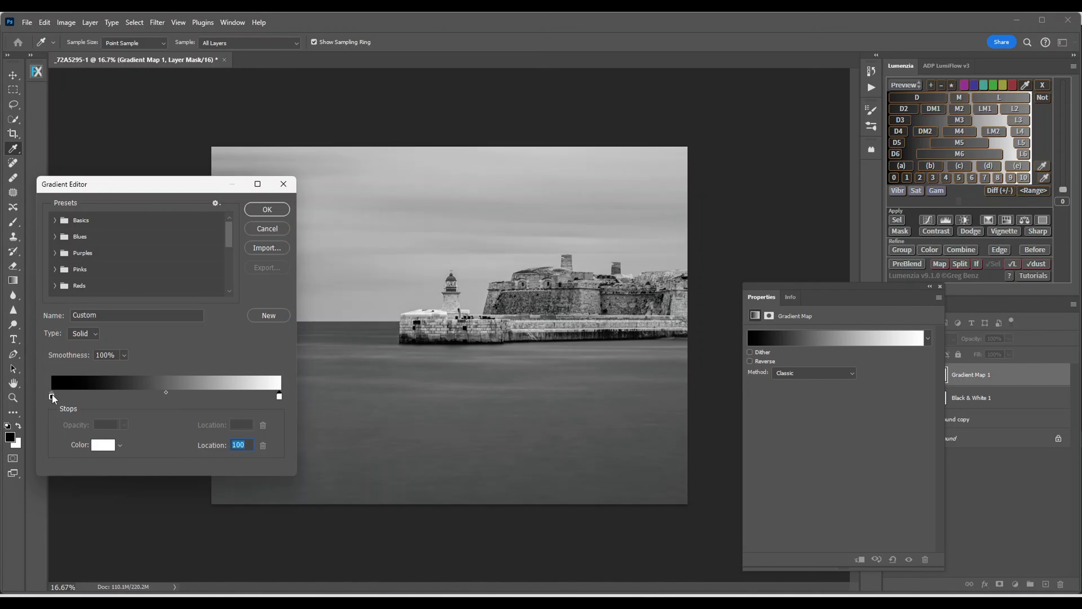
left_click(52, 395)
left_click_drag(62, 397, 68, 398)
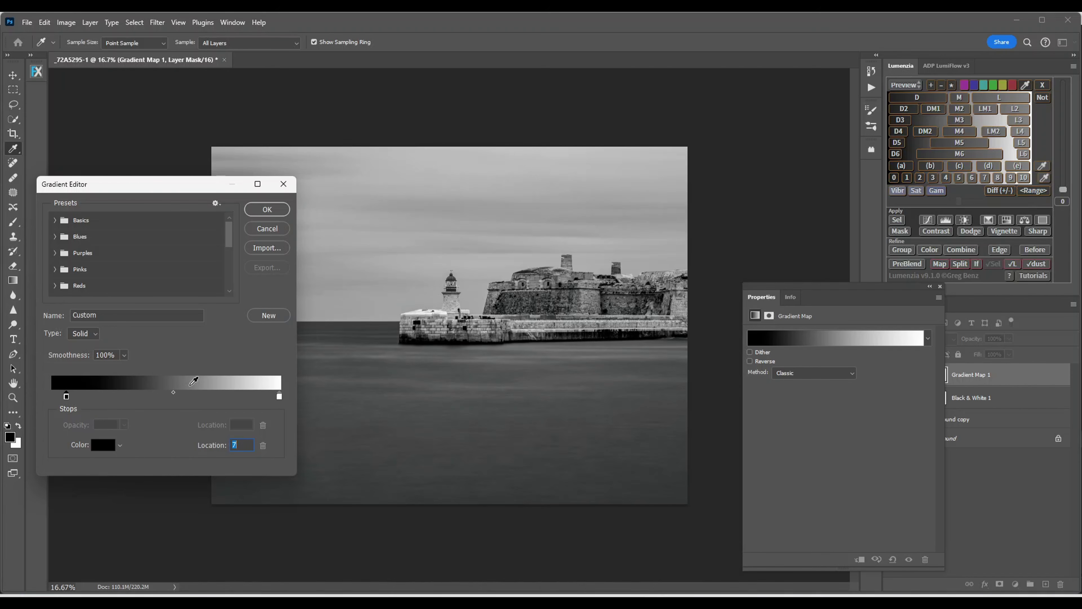
left_click(272, 212)
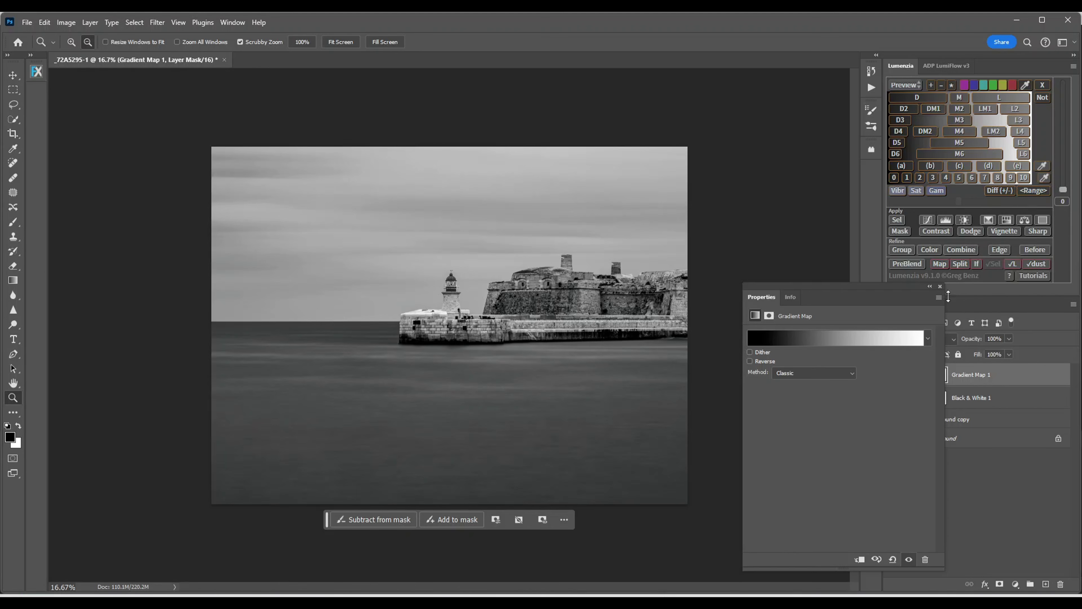
left_click(940, 286)
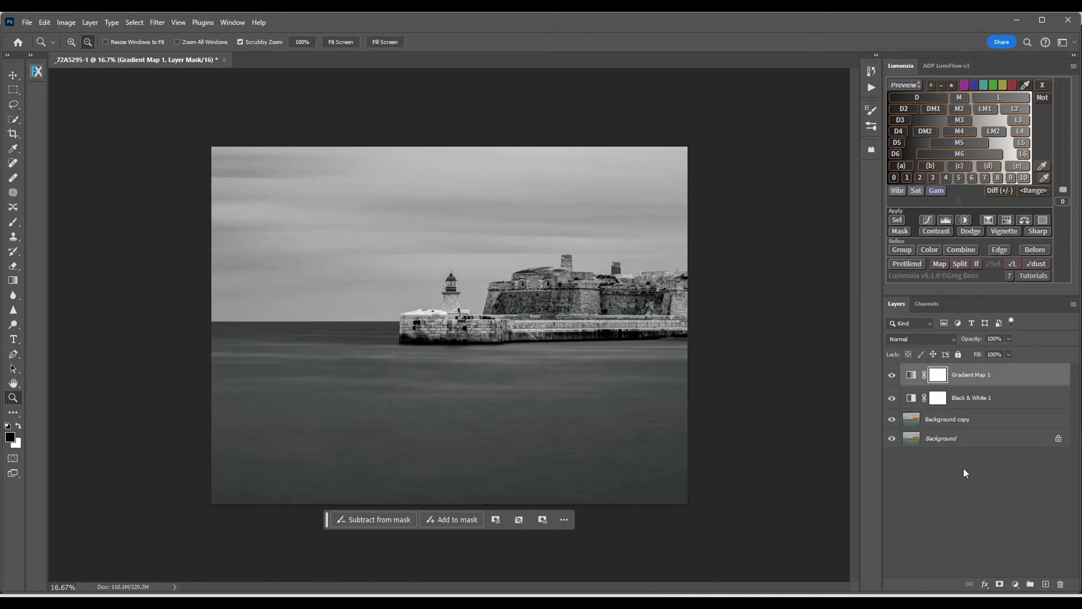
Flatten the image into a single Background layer and open it in the Camera Raw Filter
left_click(1074, 304)
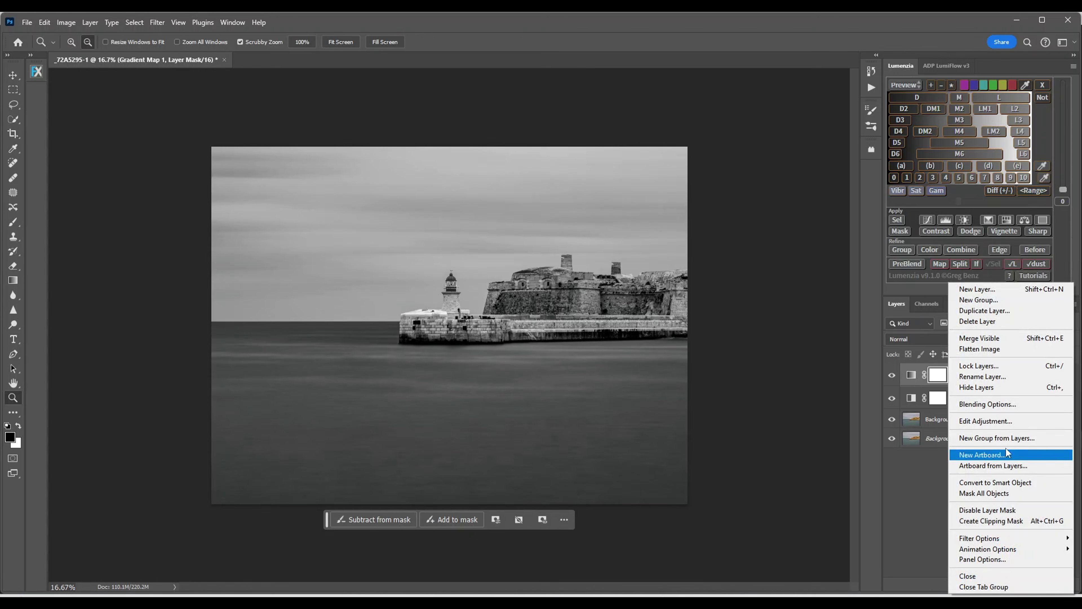
left_click(969, 349)
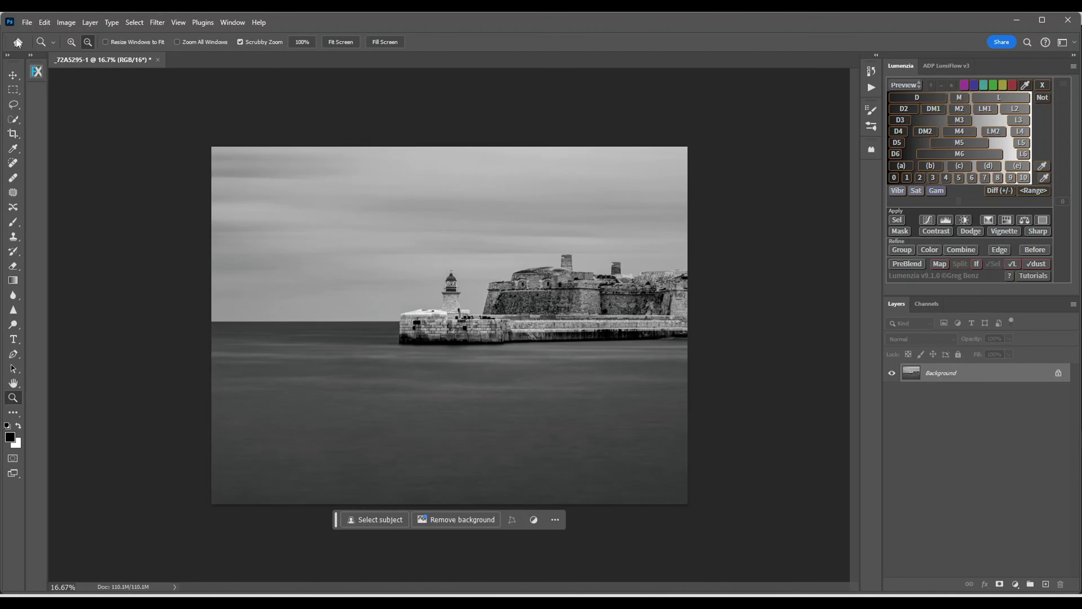
left_click(152, 22)
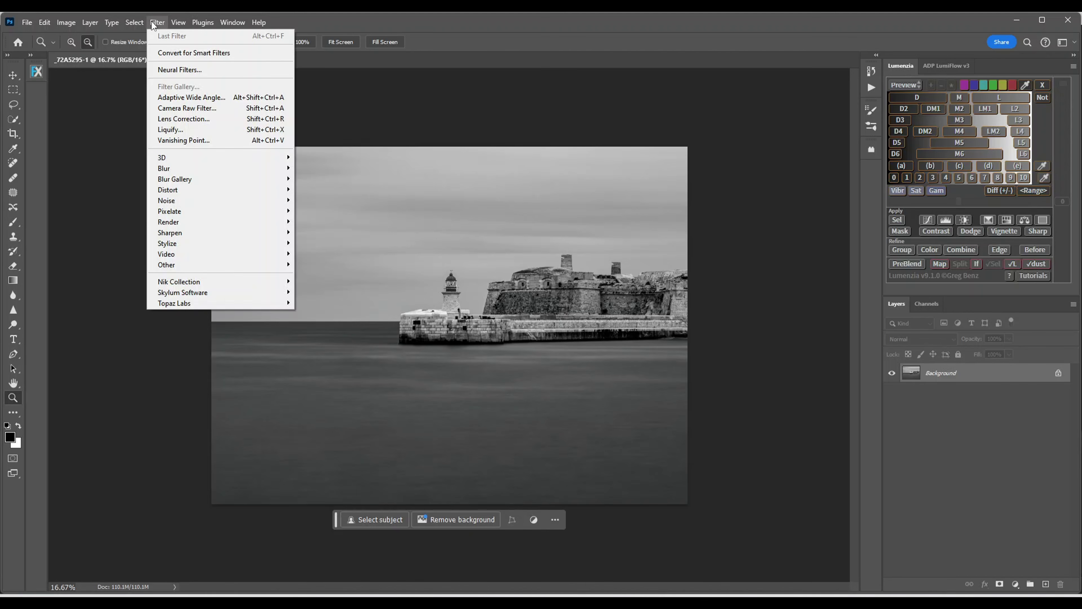
left_click(183, 108)
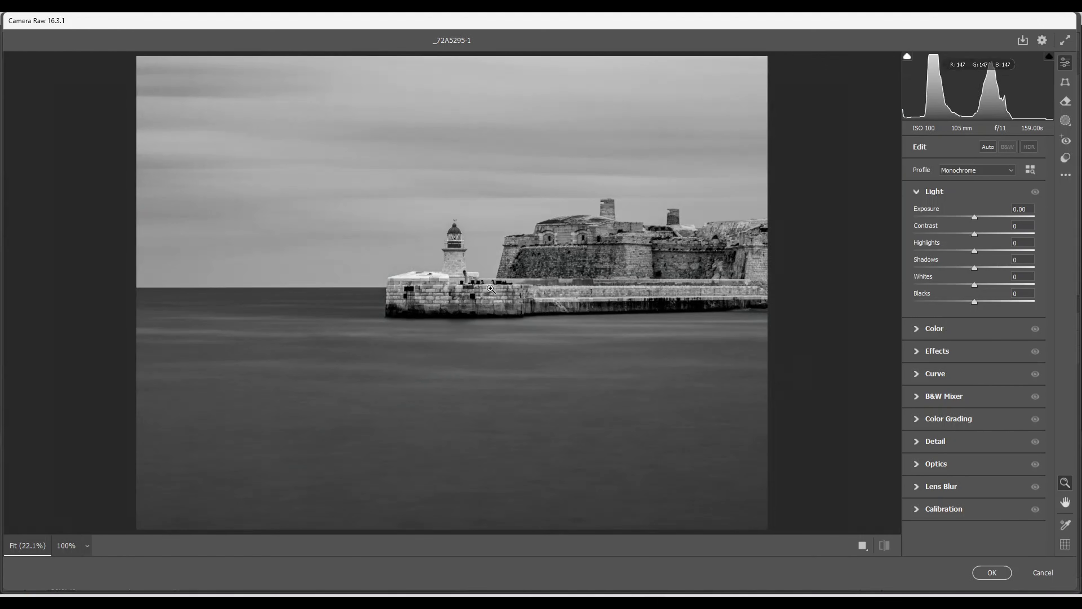
left_click_drag(506, 286, 487, 285)
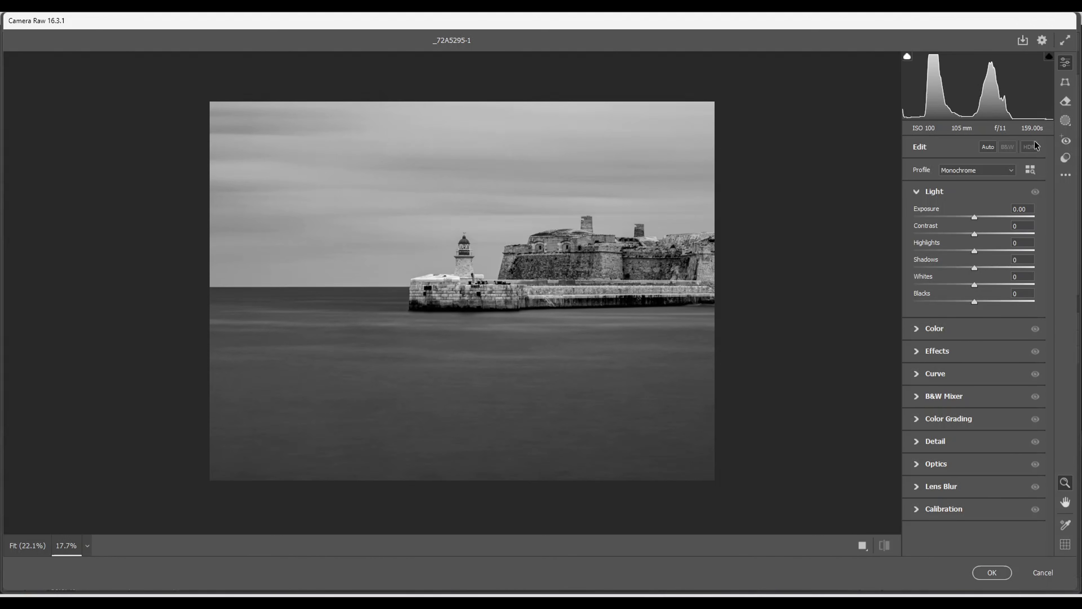
Add a linear gradient mask from the photo's top edge down to the lighthouse, with Exposure -0.95 and Highlights -100
left_click(1067, 121)
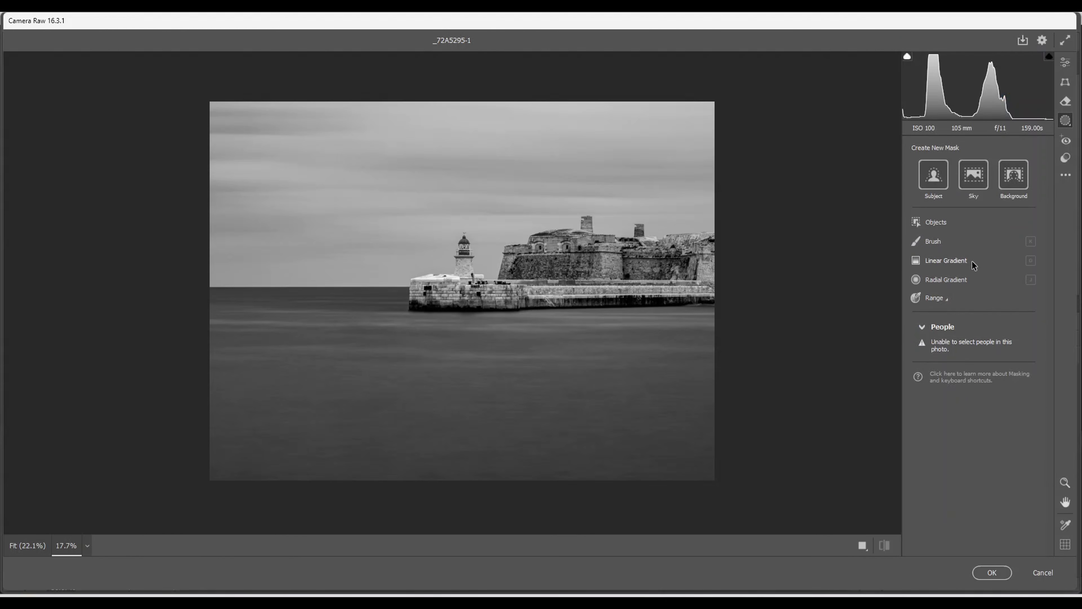
left_click(932, 264)
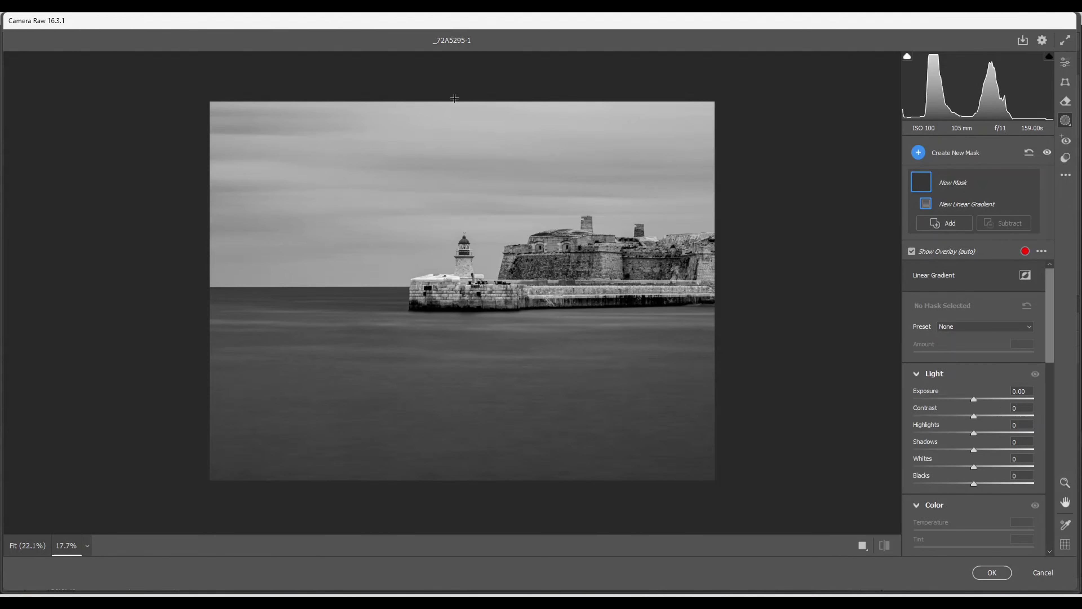
left_click_drag(454, 99, 456, 256)
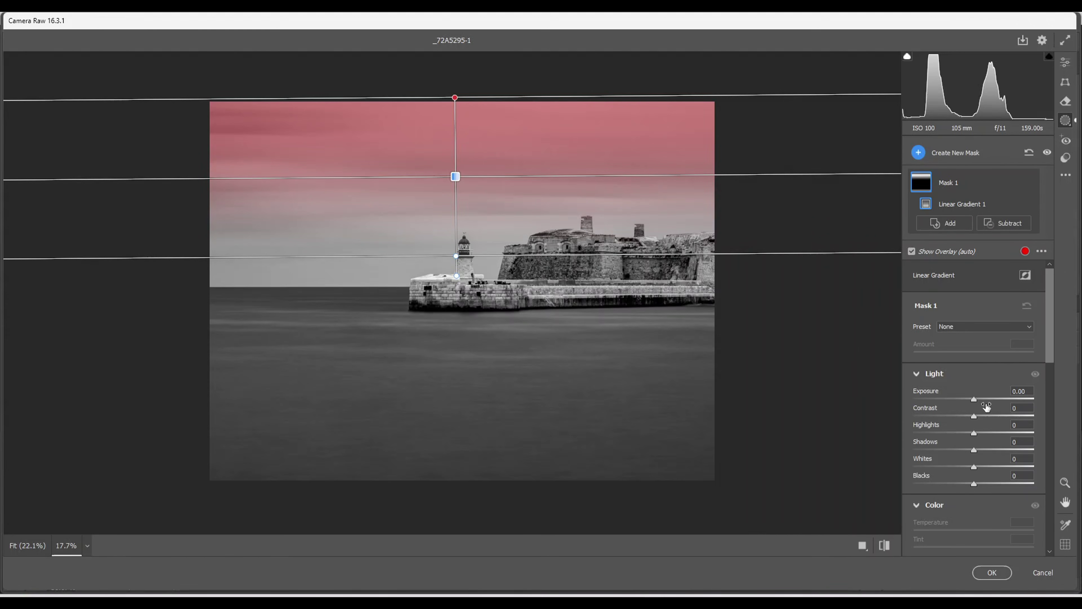
left_click_drag(974, 400, 888, 440)
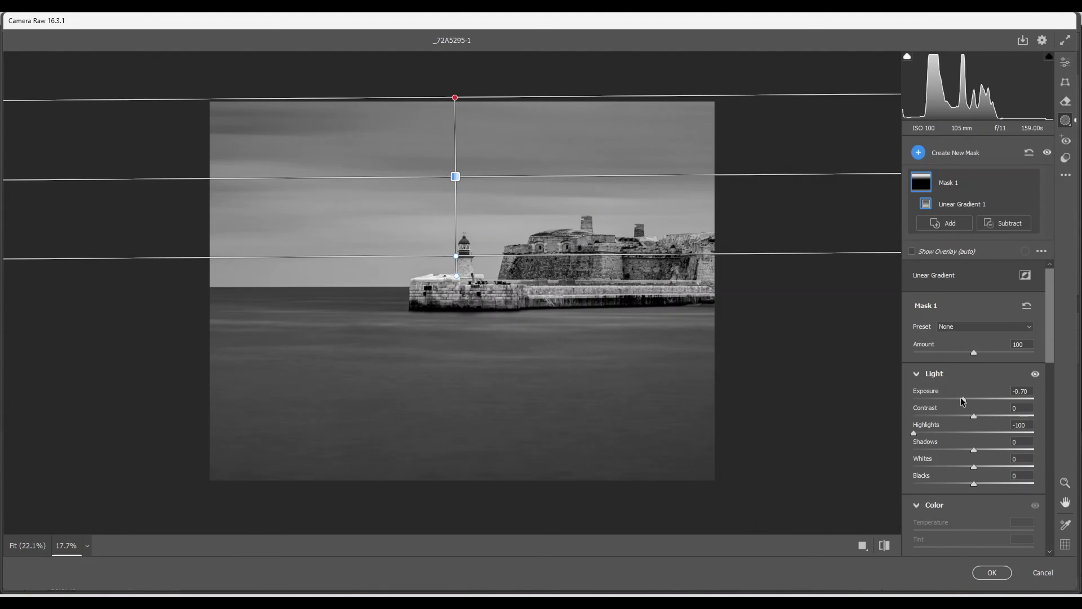
left_click_drag(962, 397, 959, 399)
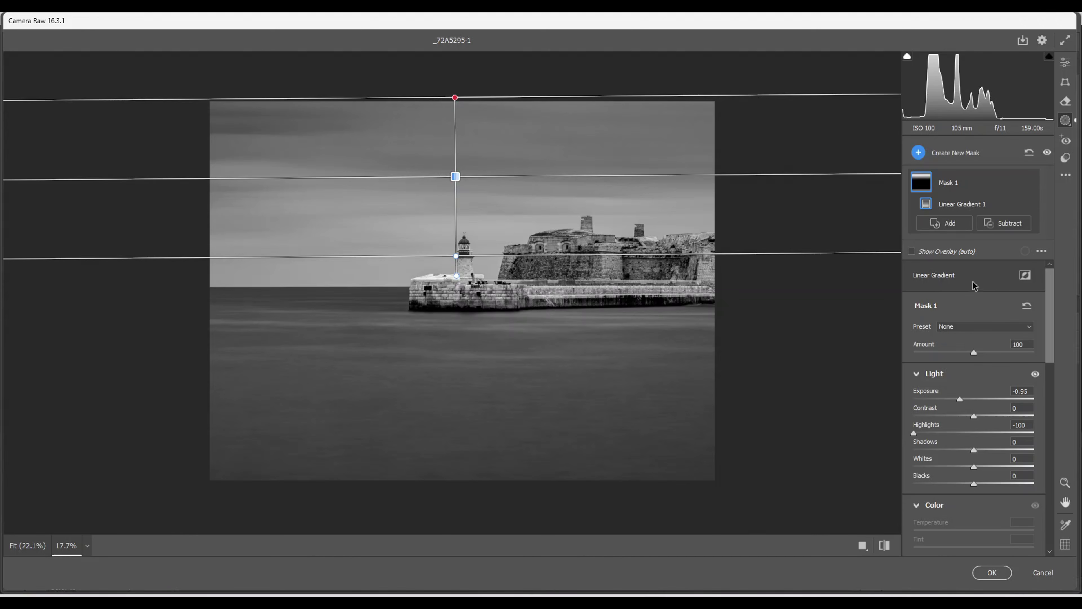
Add a second, slightly shorter linear gradient mask from the top of the sky down to the lighthouse tip, with Exposure -1.95
left_click(919, 154)
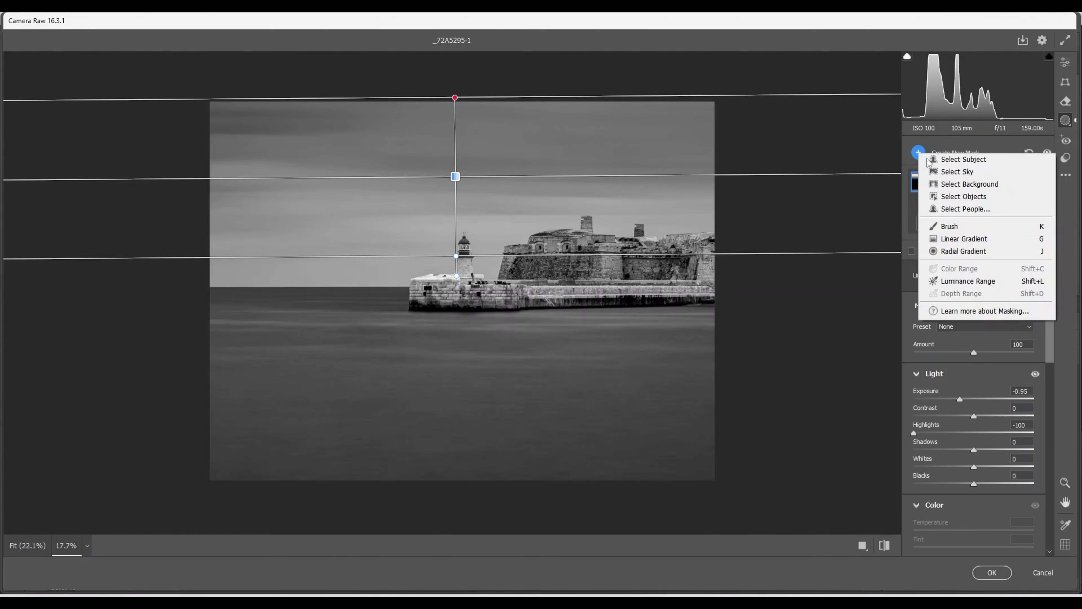
left_click(961, 240)
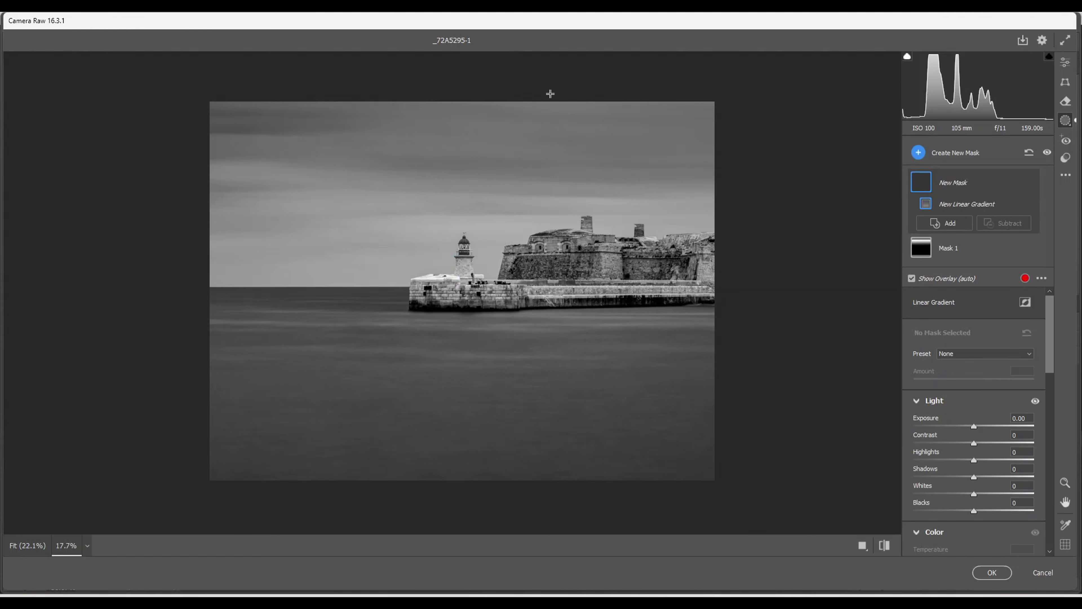
left_click_drag(456, 97, 456, 235)
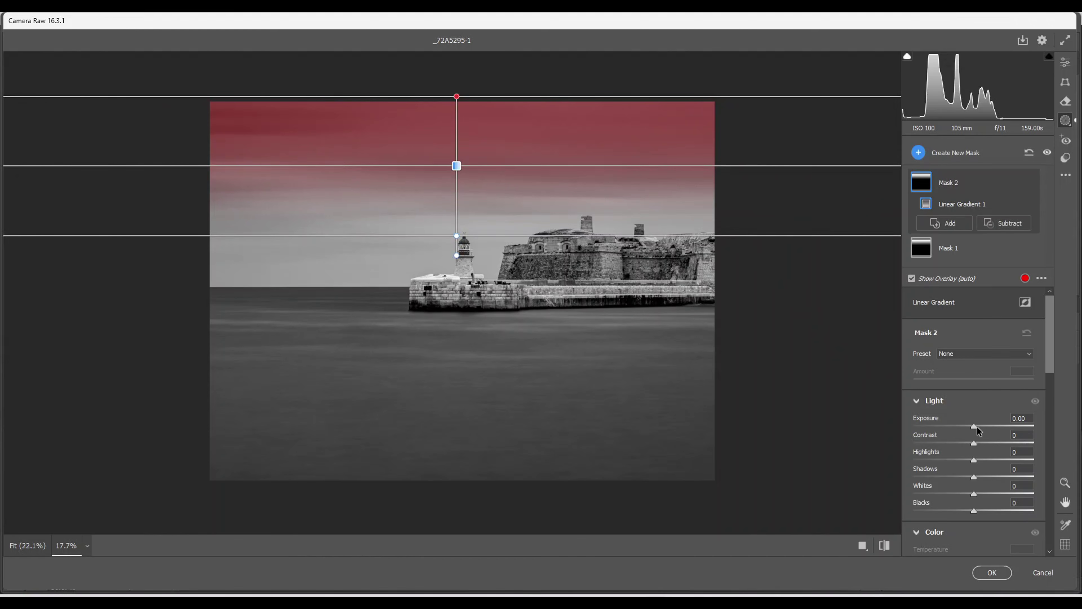
left_click_drag(975, 427, 946, 427)
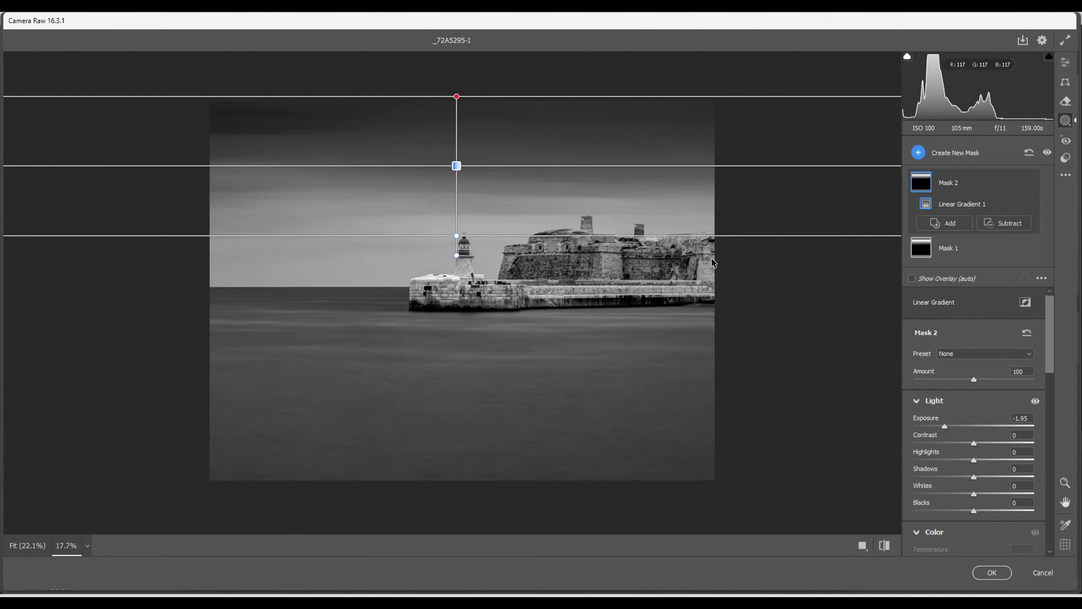
Add a linear gradient mask from the photo's bottom edge up to about mid-water, with Exposure -0.45
left_click(918, 154)
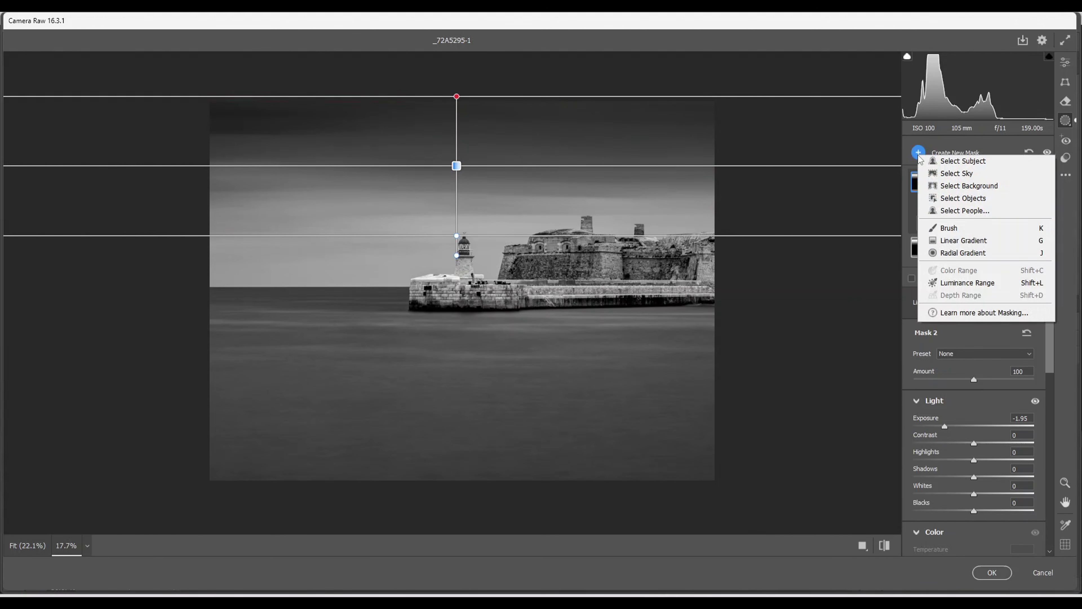
left_click(967, 246)
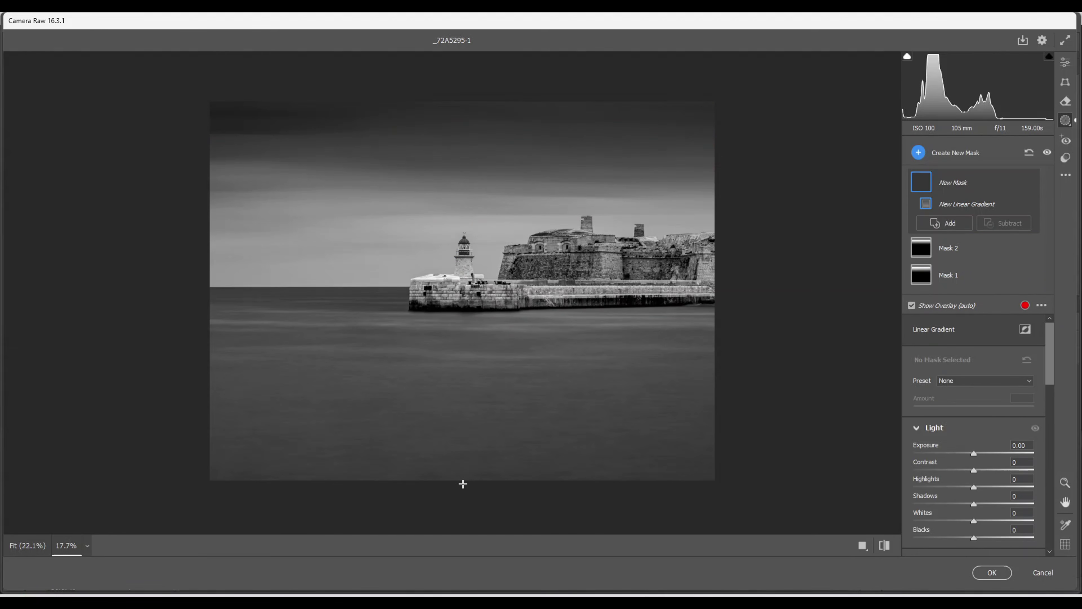
left_click_drag(464, 484, 462, 355)
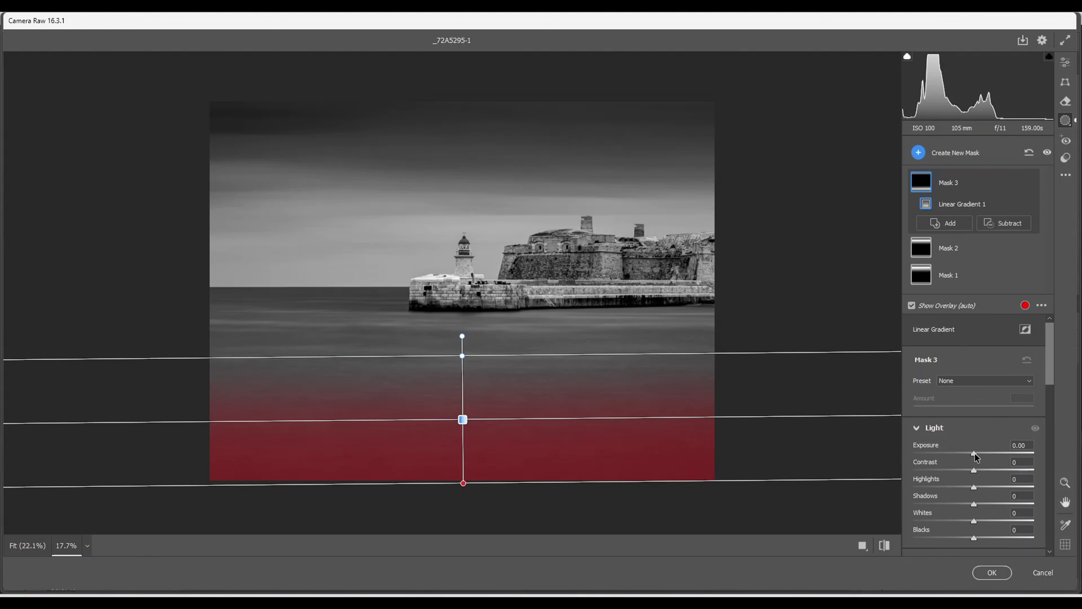
left_click_drag(975, 452, 968, 454)
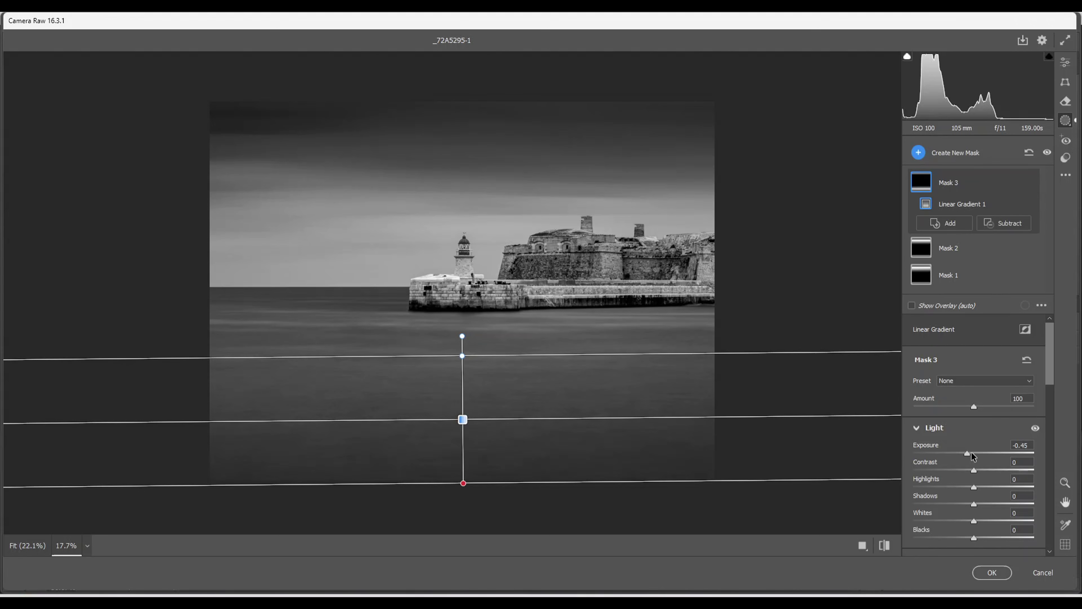
Add another, shorter linear gradient mask over the lowest part of the water, with Exposure -0.20
left_click(919, 152)
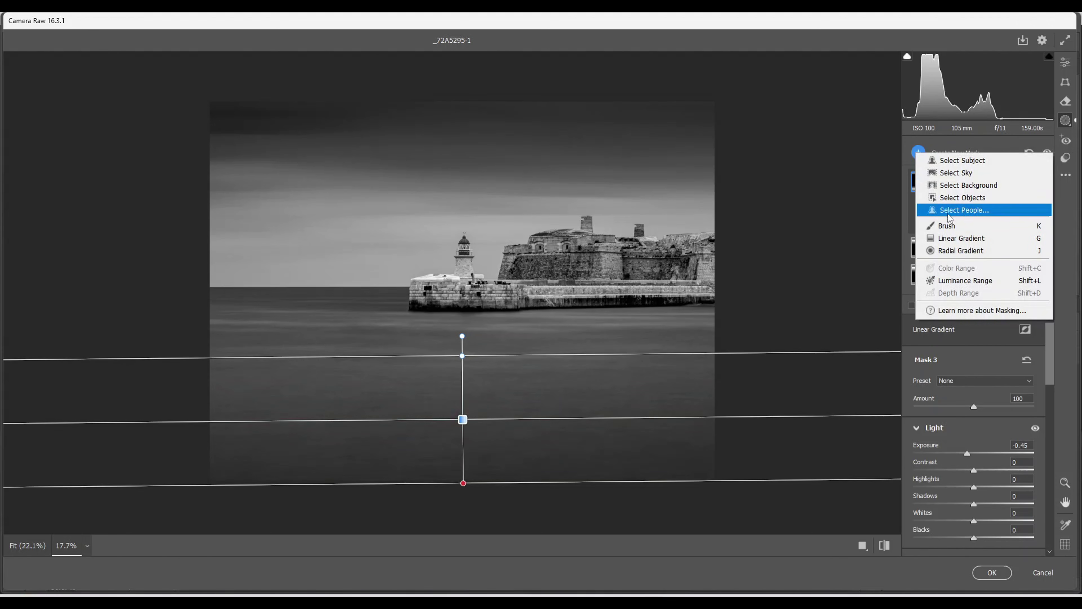
left_click(955, 240)
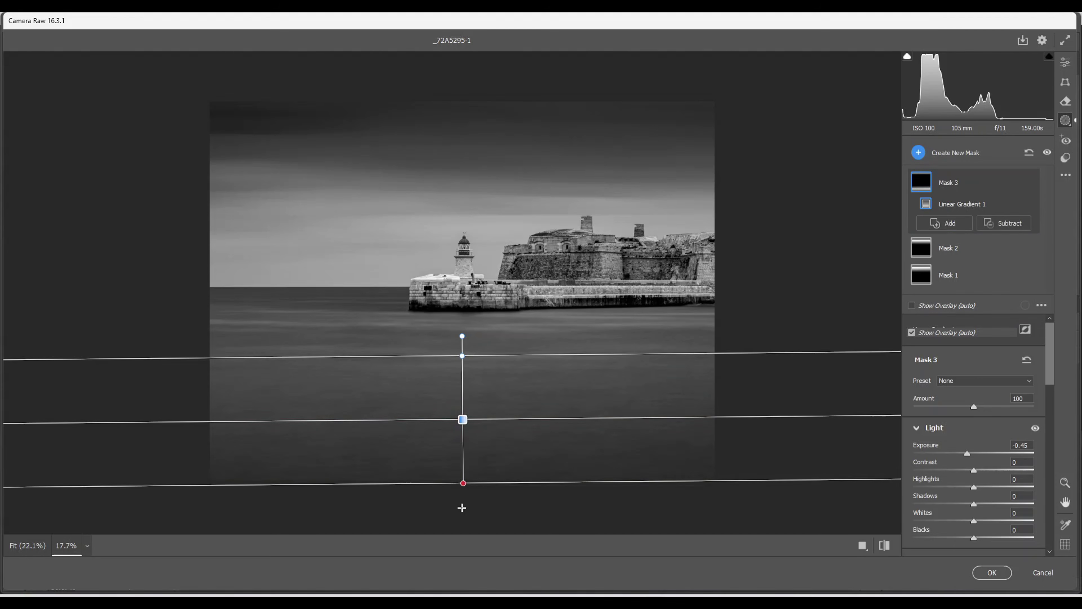
left_click_drag(464, 487, 464, 402)
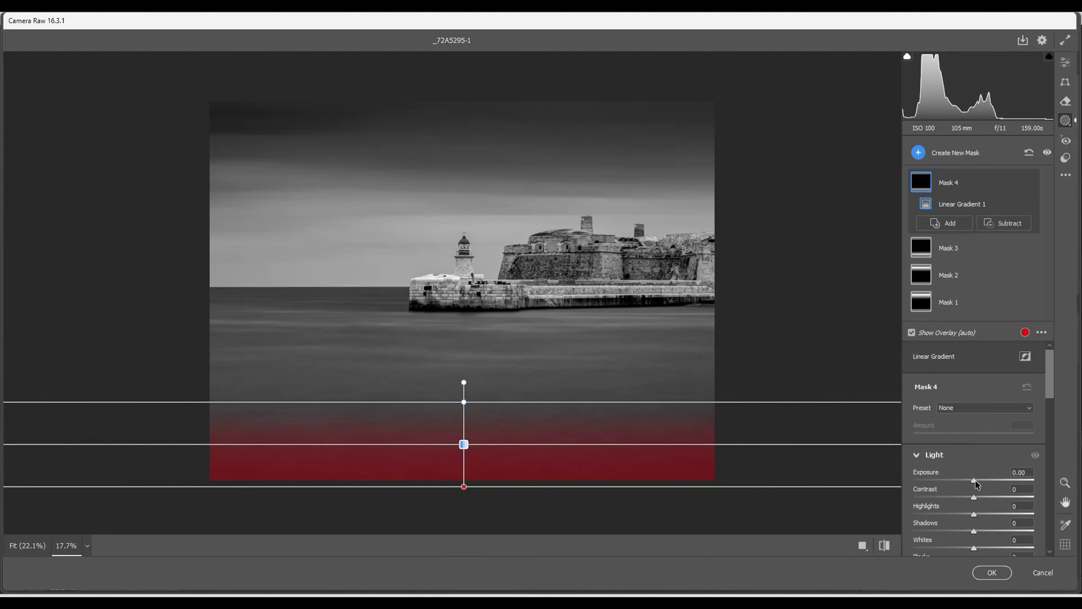
left_click_drag(975, 480, 972, 479)
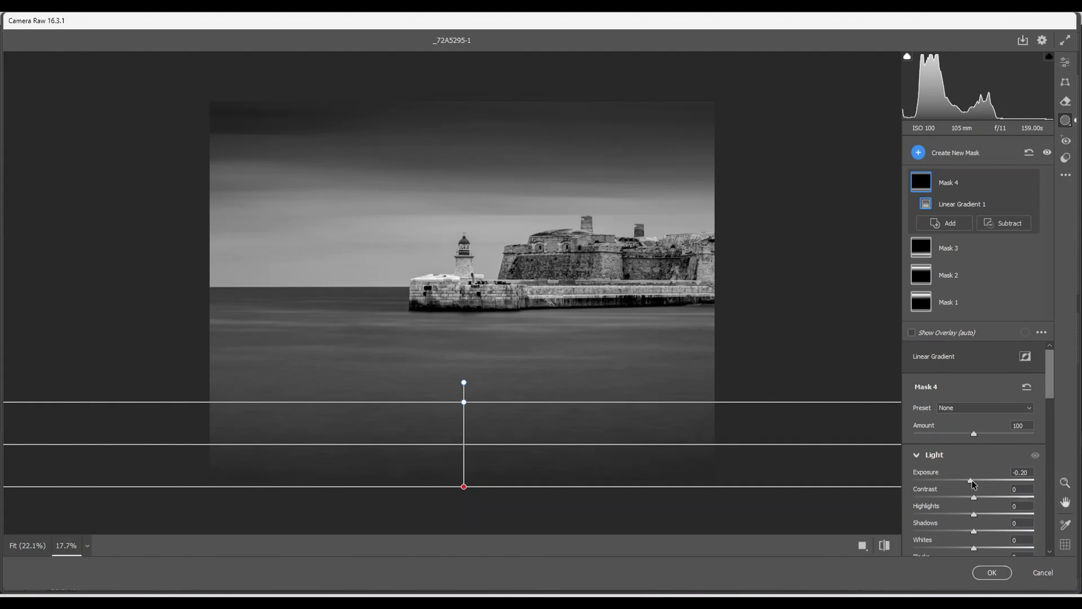
left_click_drag(972, 479, 971, 480)
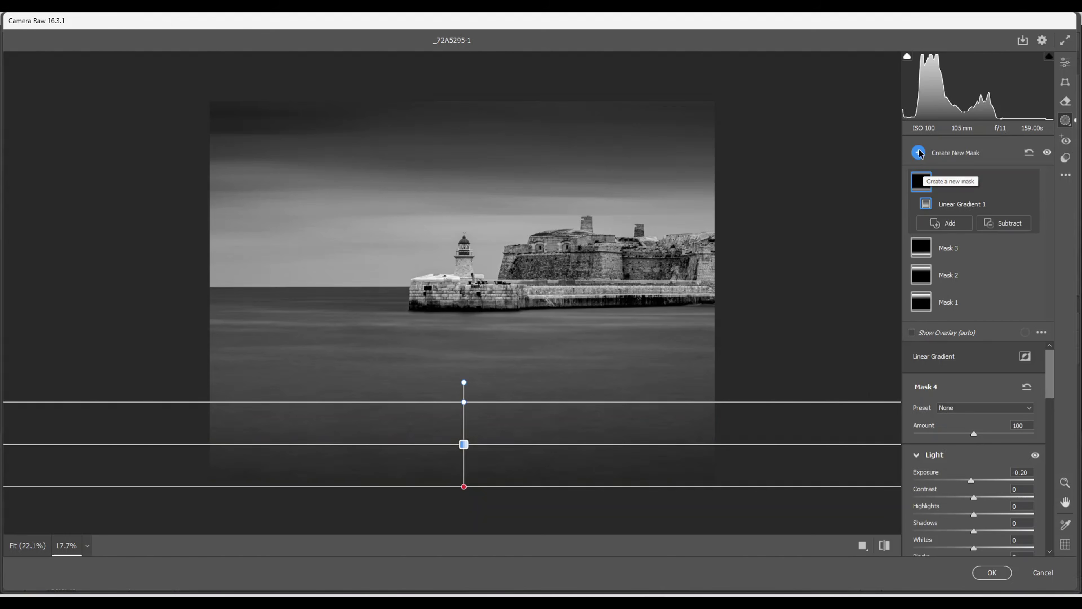
Add a wide radial gradient mask centred on the lighthouse base, extending past both photo sides, with Exposure +0.45
left_click(920, 153)
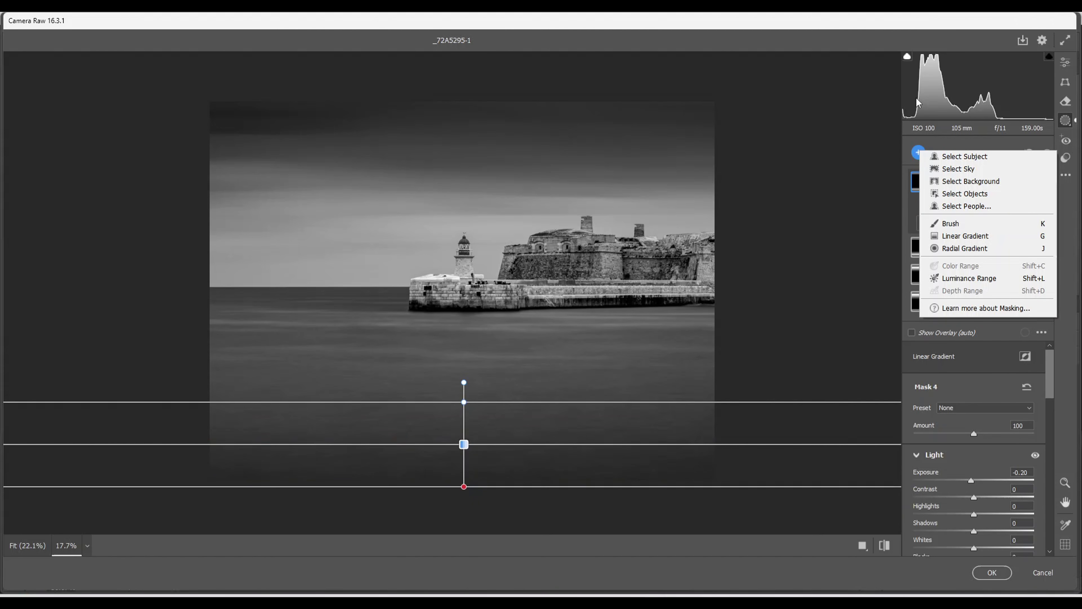
left_click(956, 250)
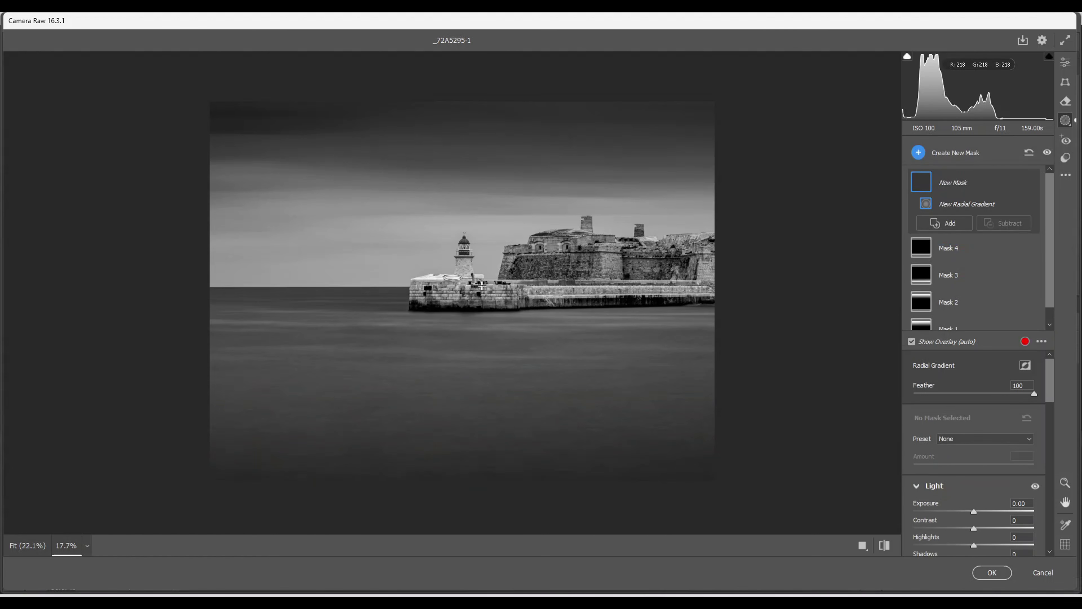
left_click_drag(453, 277, 653, 340)
left_click_drag(735, 277, 772, 281)
left_click_drag(453, 278, 471, 275)
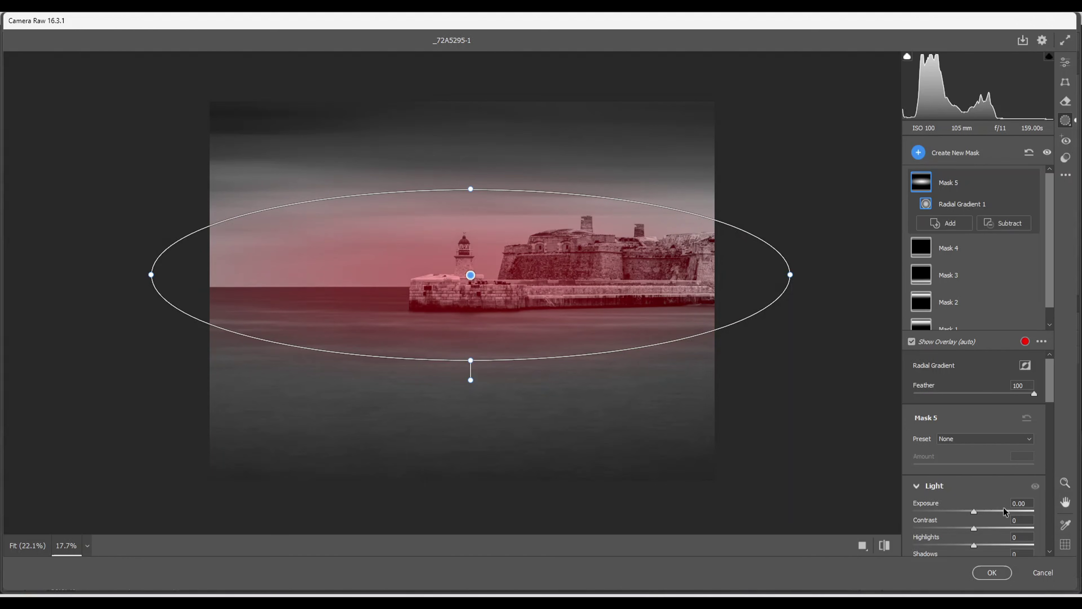
left_click(975, 511)
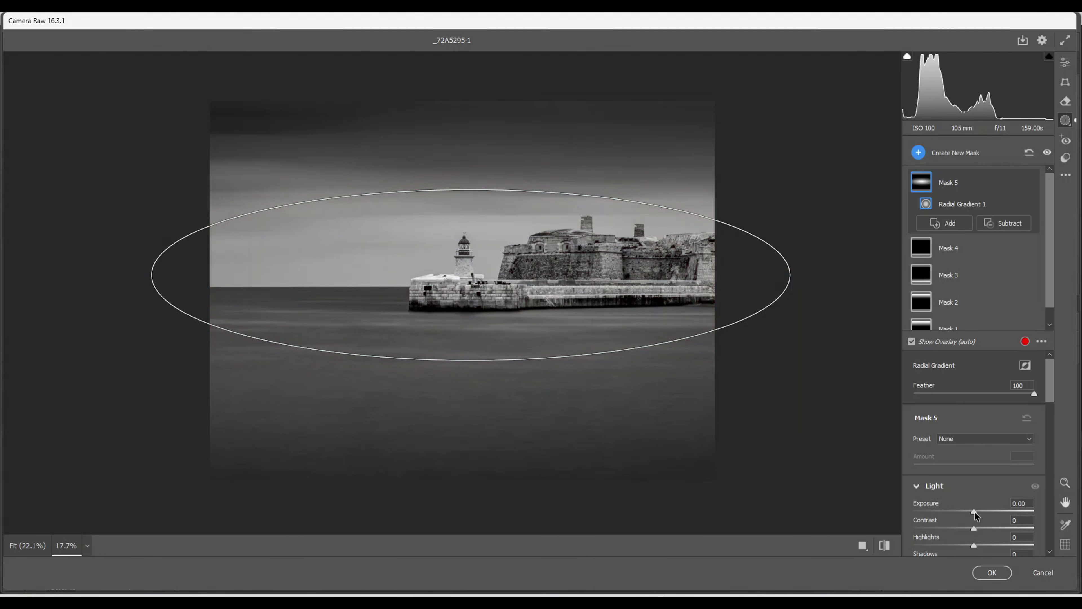
mouse_move(975, 512)
left_mouse_down()
mouse_move(1002, 516)
mouse_move(982, 520)
left_mouse_up()
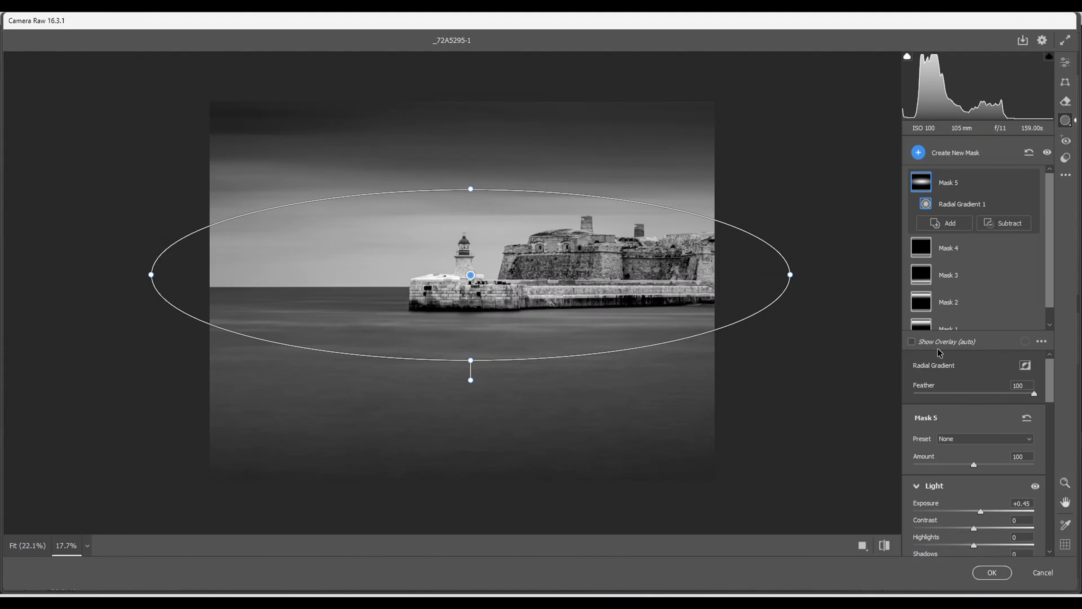
Add a radial gradient mask around the lighthouse, pier and fort, with Sharpness +44
left_click(918, 154)
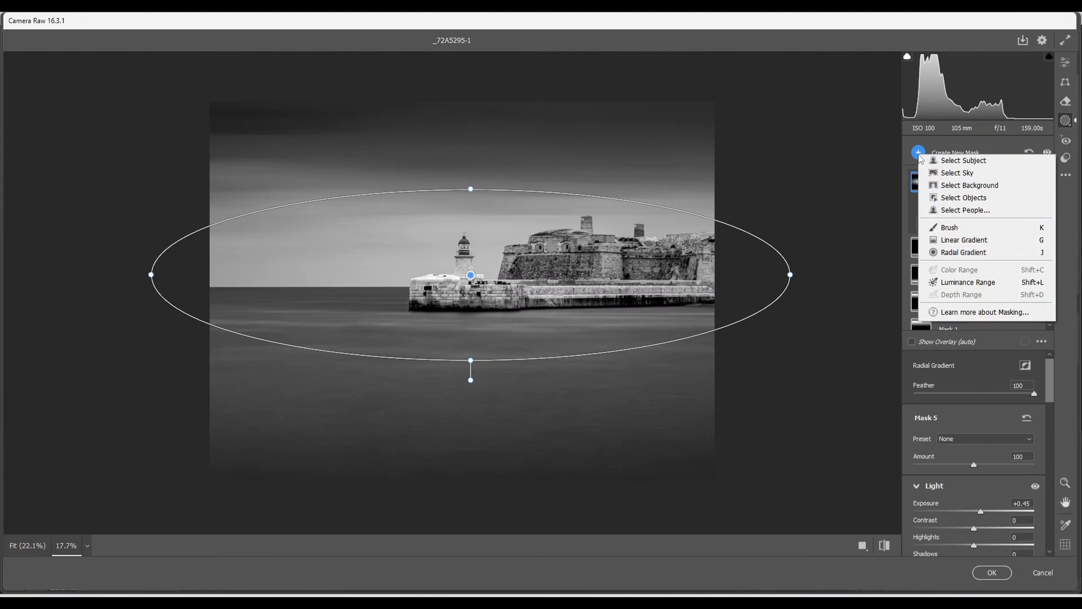
left_click(957, 253)
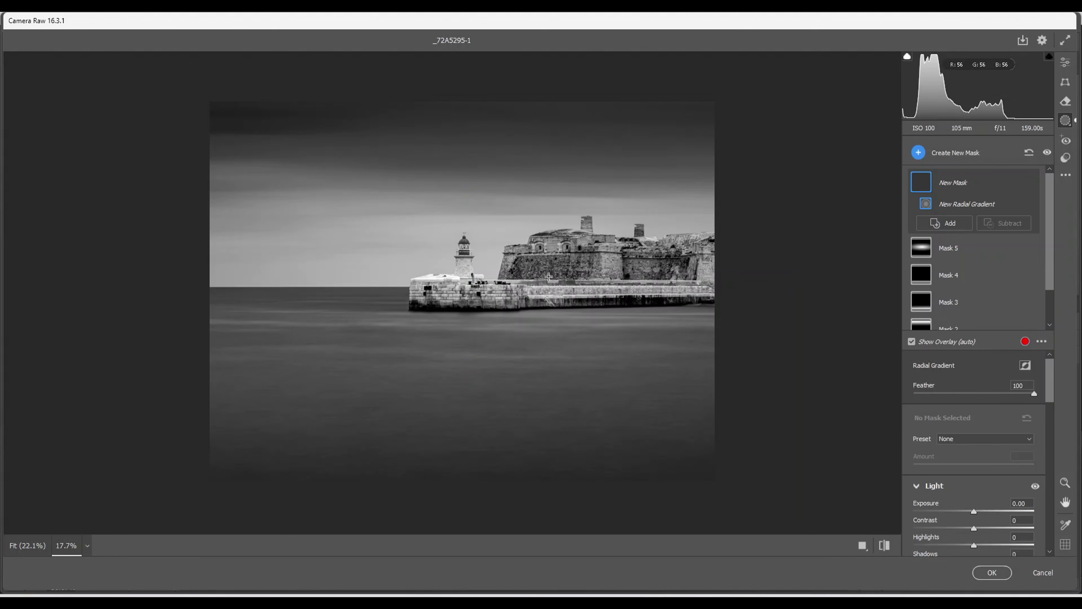
left_click_drag(572, 277, 712, 323)
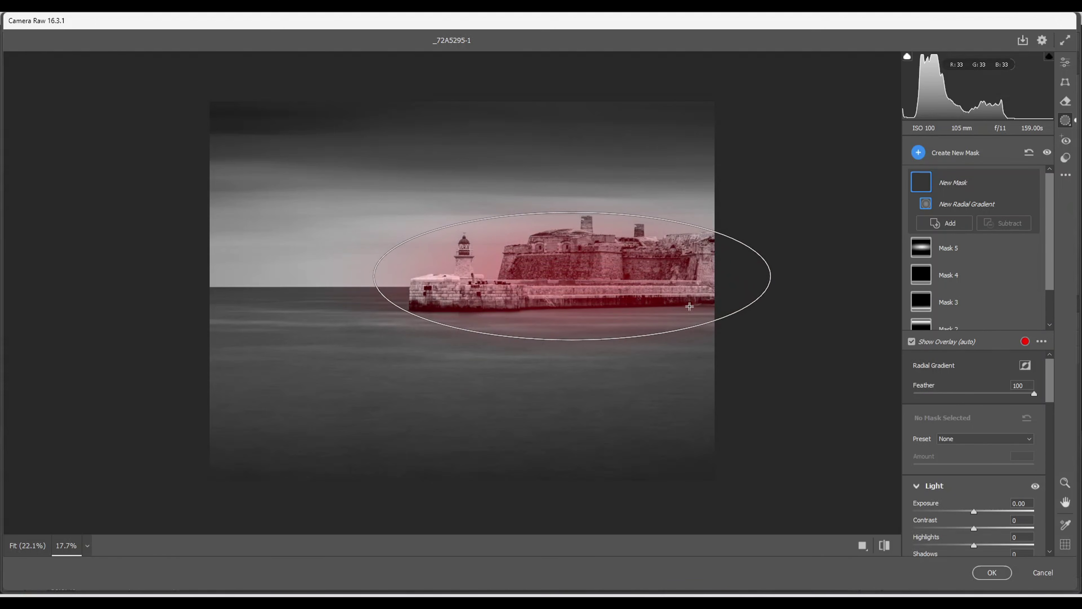
left_click_drag(572, 276, 576, 271)
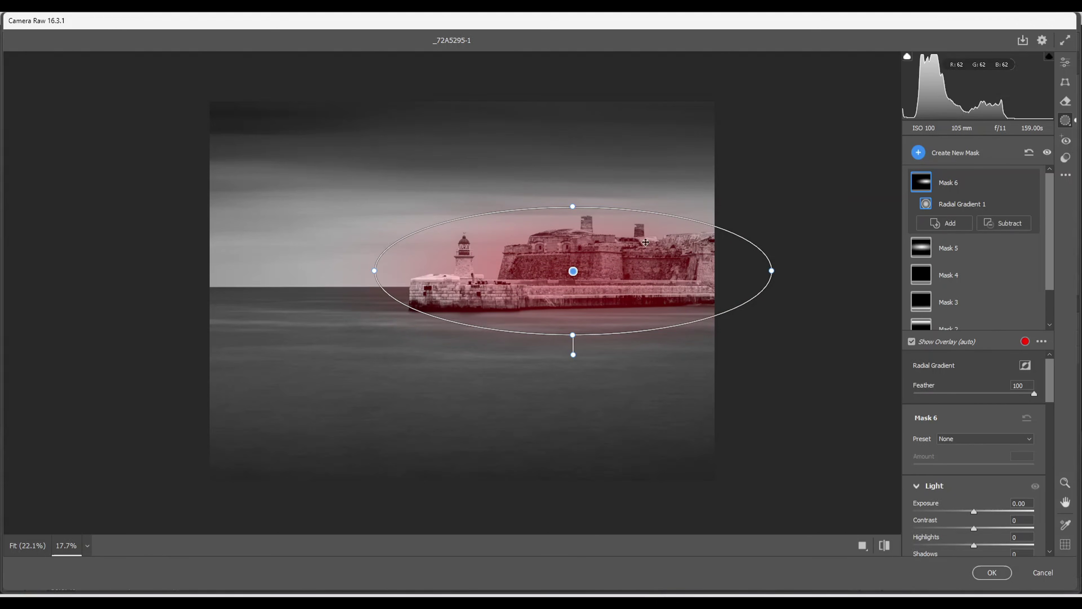
left_click_drag(574, 205, 574, 207)
left_click_drag(619, 241, 618, 242)
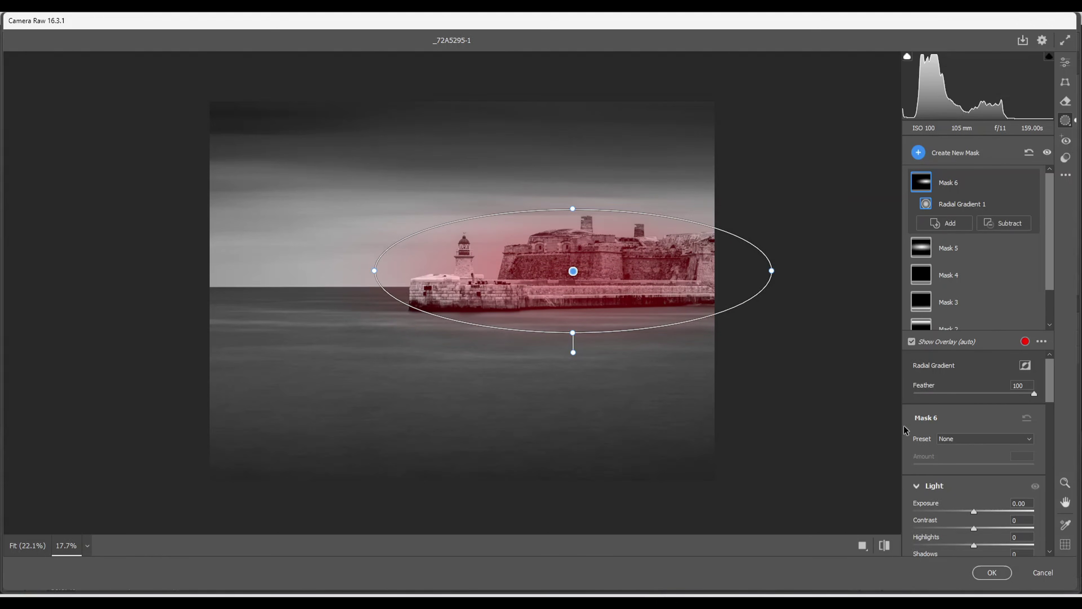
scroll(924, 422, "down", 8)
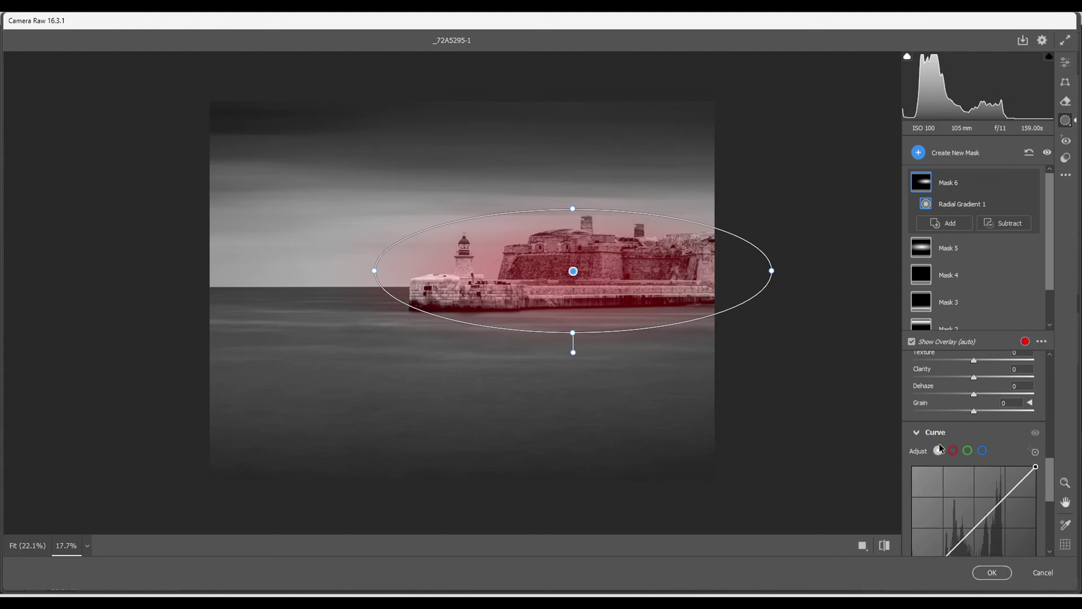
scroll(942, 444, "down", 5)
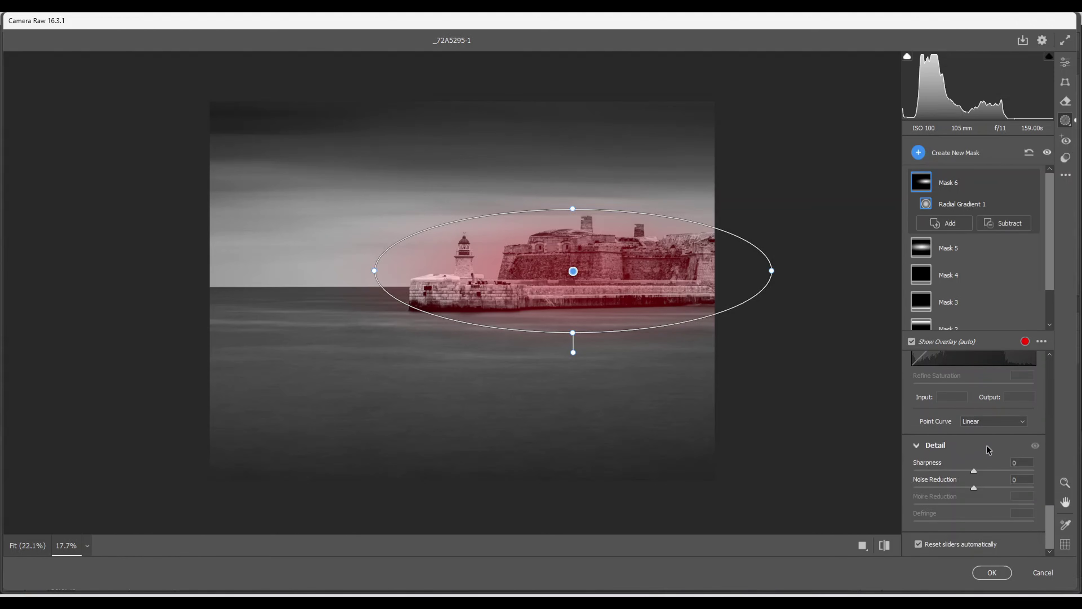
left_click_drag(974, 471, 980, 471)
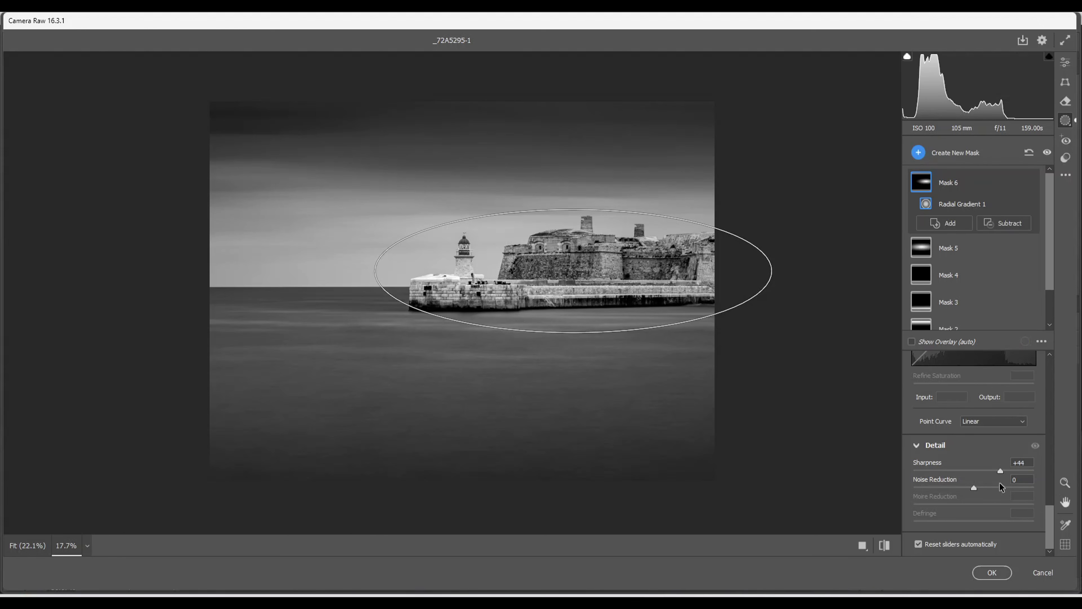
Add a large radial gradient mask nearly filling the photo, centred on the pier below the lighthouse, and invert it
left_click(918, 155)
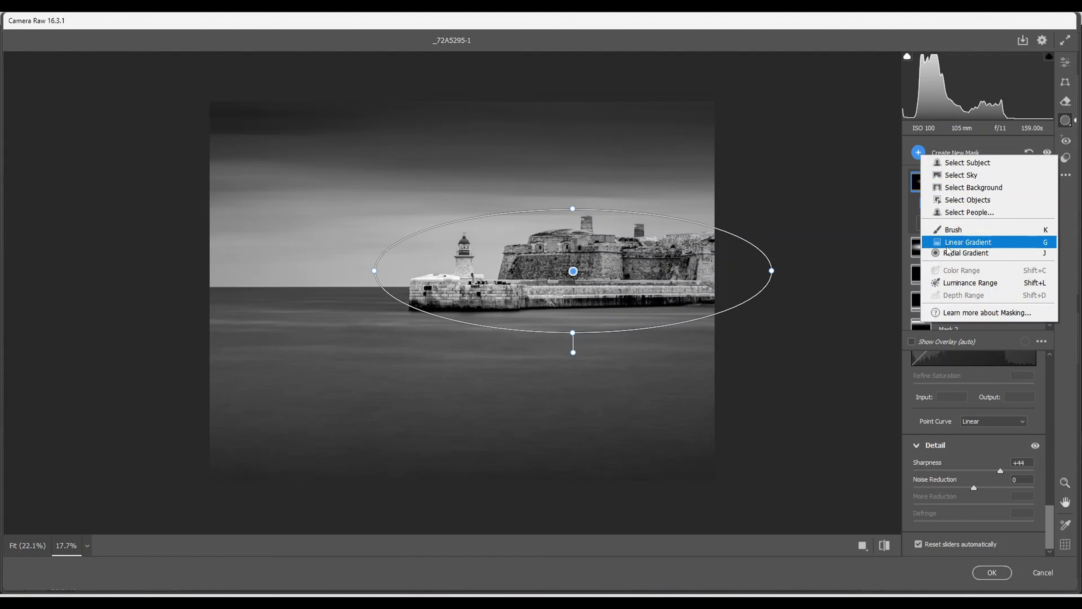
left_click(952, 256)
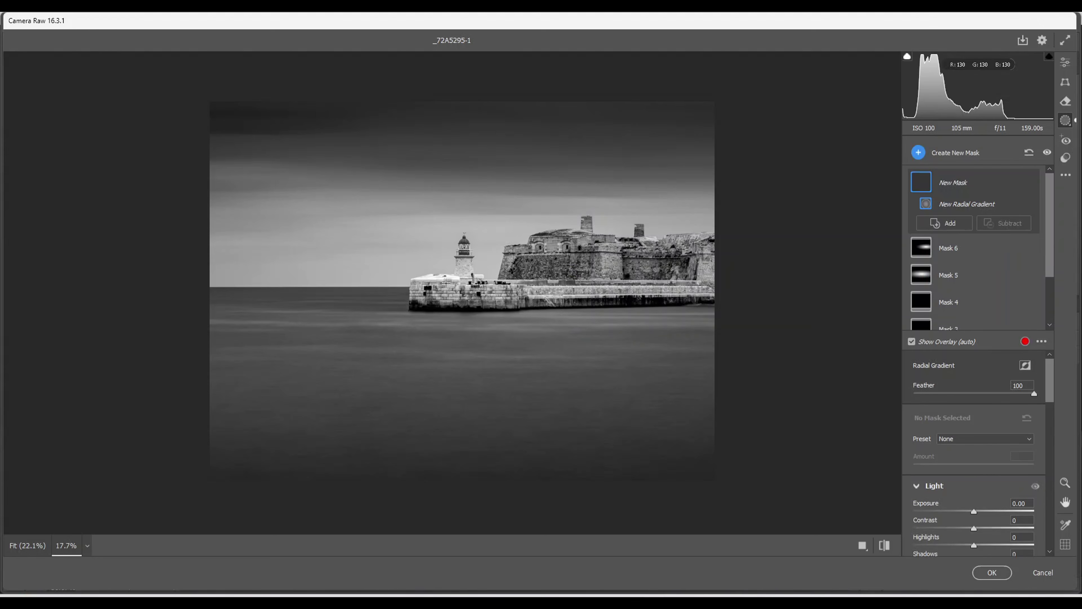
left_click_drag(449, 282, 631, 408)
left_click_drag(454, 282, 465, 295)
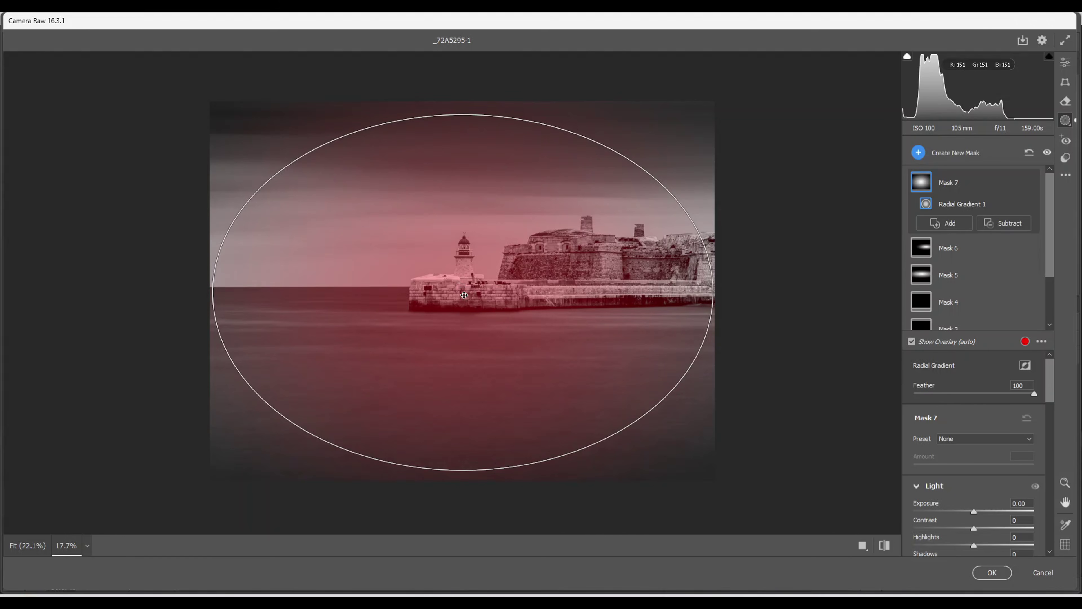
left_click_drag(465, 296, 464, 295)
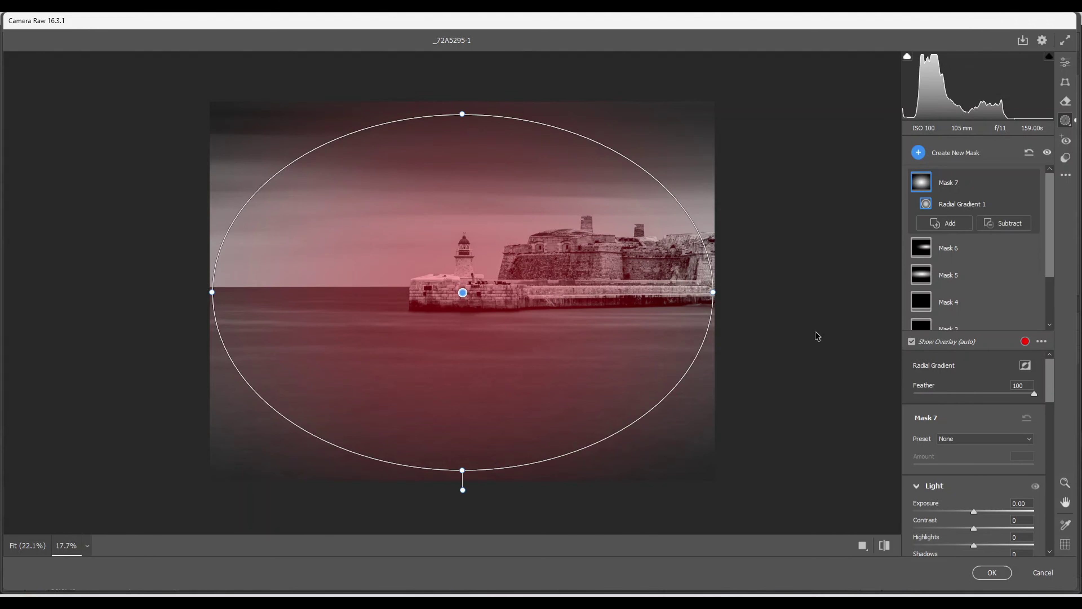
left_click(1025, 366)
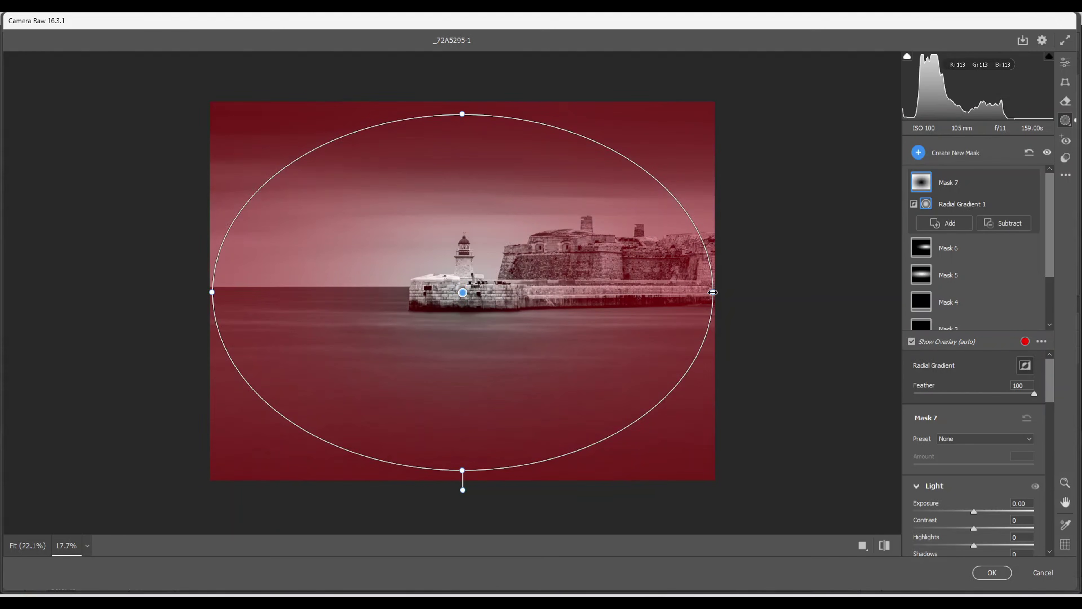
Set the inverted radial mask's Exposure to -0.80 to darken the photo's edges
left_click(976, 516)
left_click_drag(976, 515, 961, 515)
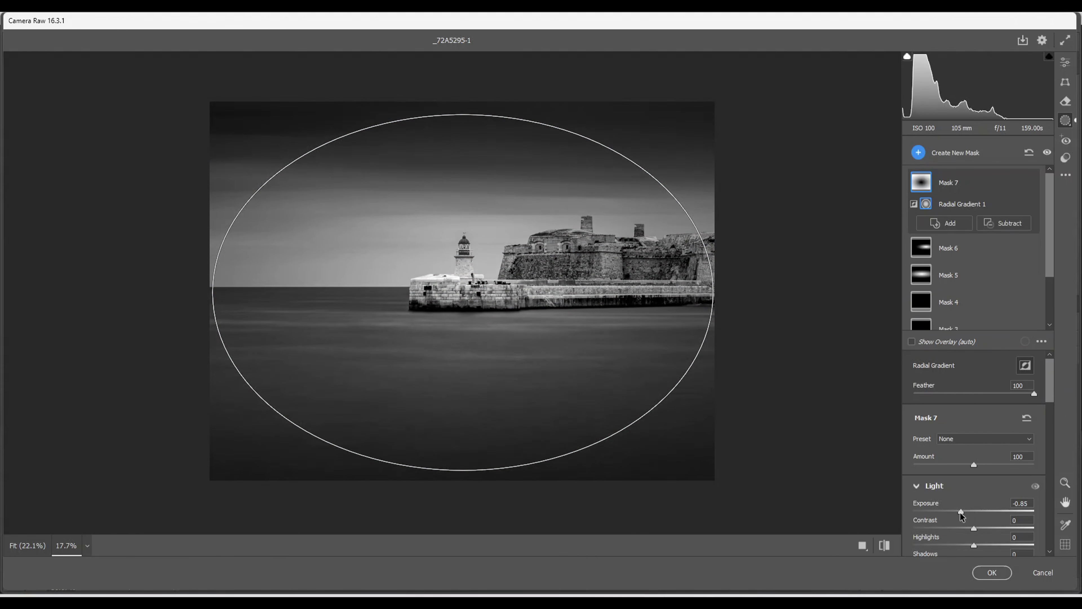
left_click_drag(961, 513, 962, 514)
left_click_drag(962, 513, 961, 512)
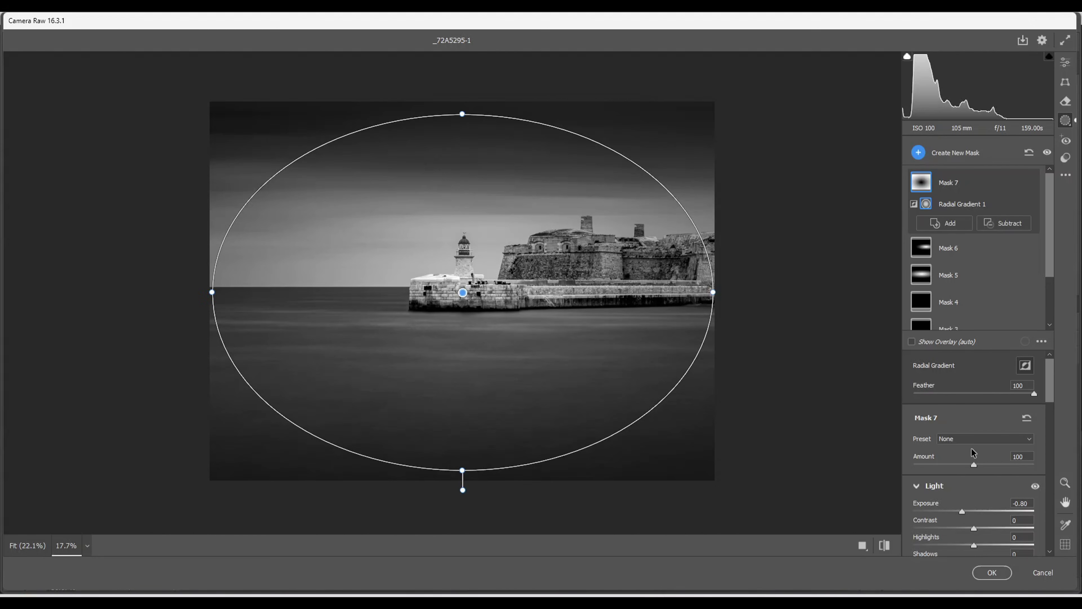
Add a thin, wide radial gradient mask on the water just below the fort, centred on the photo's right edge, with Exposure +0.35
left_click(917, 152)
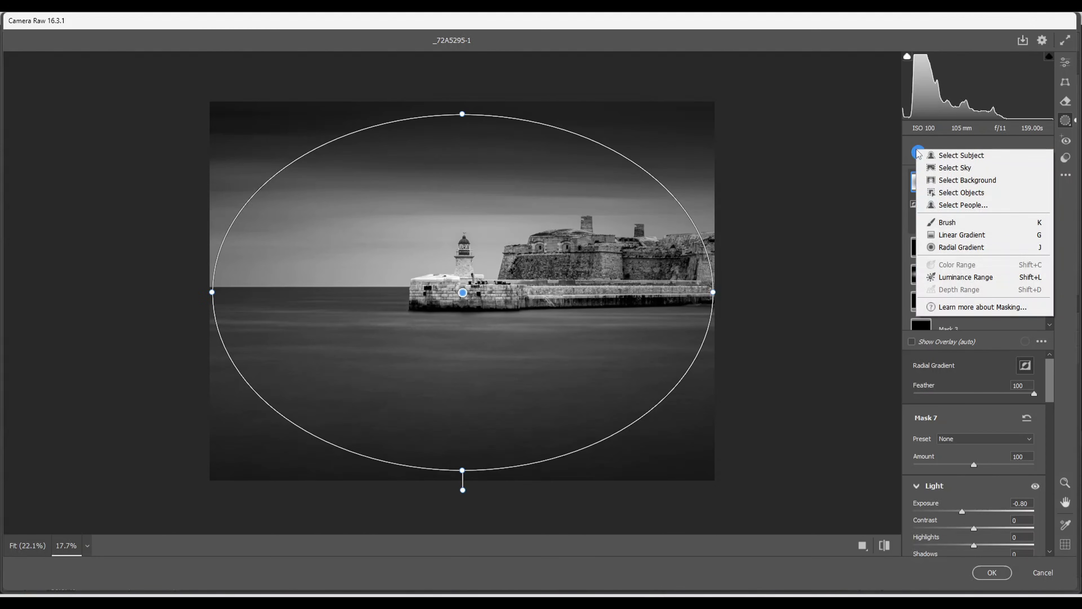
left_click(954, 250)
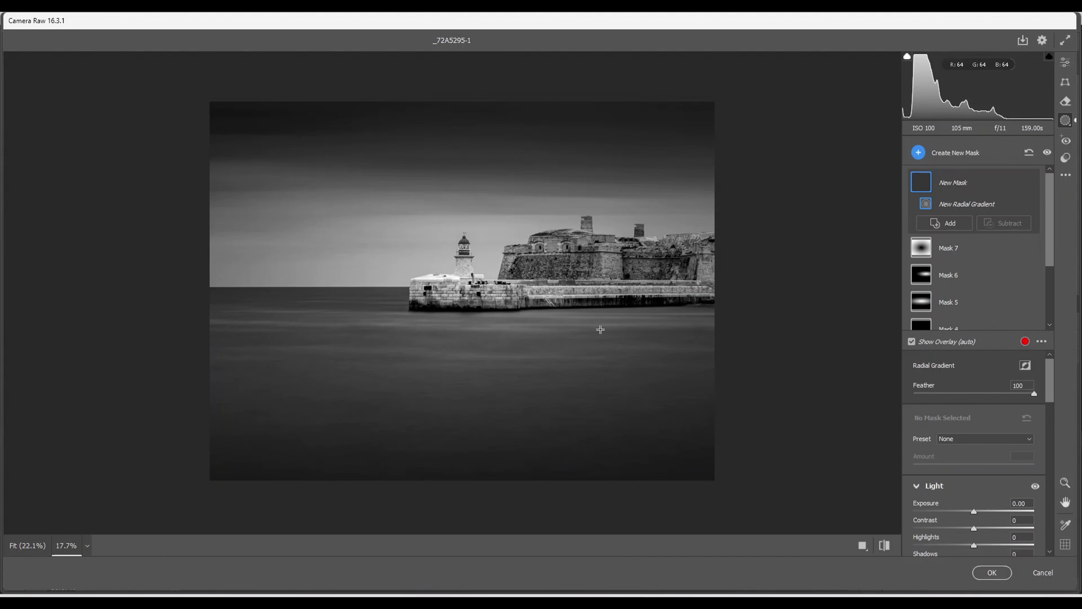
left_click_drag(604, 326, 722, 339)
left_click_drag(724, 338, 724, 336)
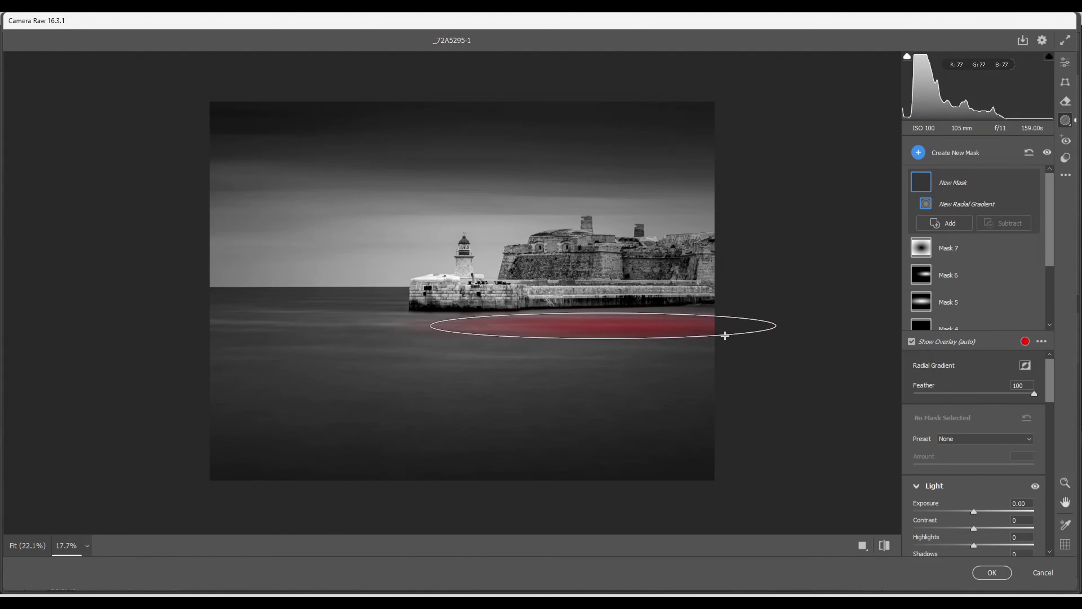
left_click_drag(603, 326, 719, 326)
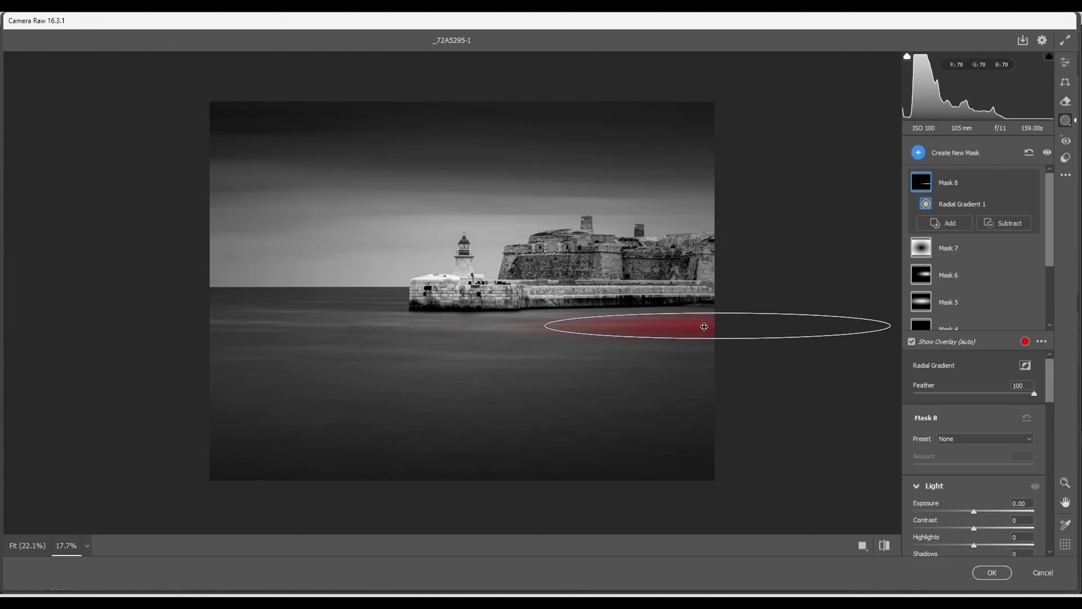
left_click_drag(546, 326, 486, 329)
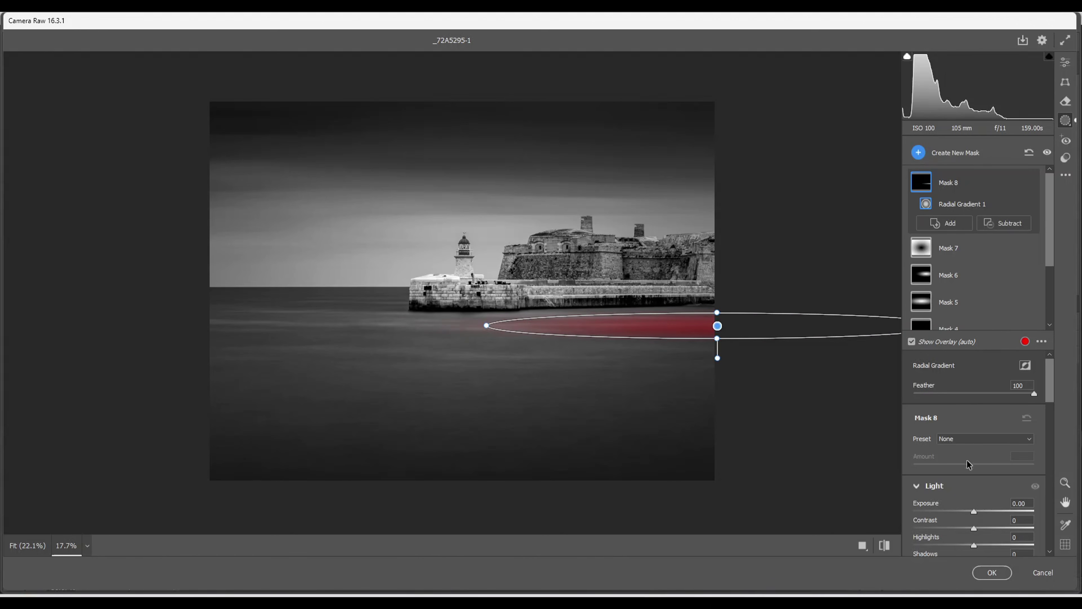
left_click(975, 512)
mouse_move(975, 512)
left_mouse_down()
mouse_move(1014, 514)
mouse_move(983, 518)
left_mouse_up()
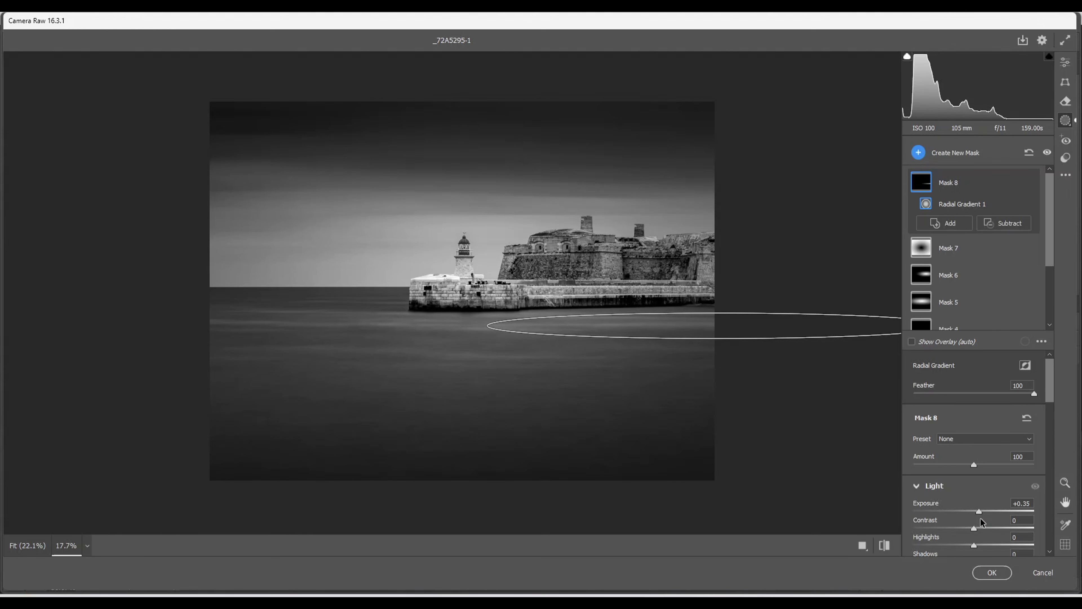
Add a thin radial gradient mask on the water just below the horizon, centred on the photo's left edge, with Exposure +0.40
left_click(918, 154)
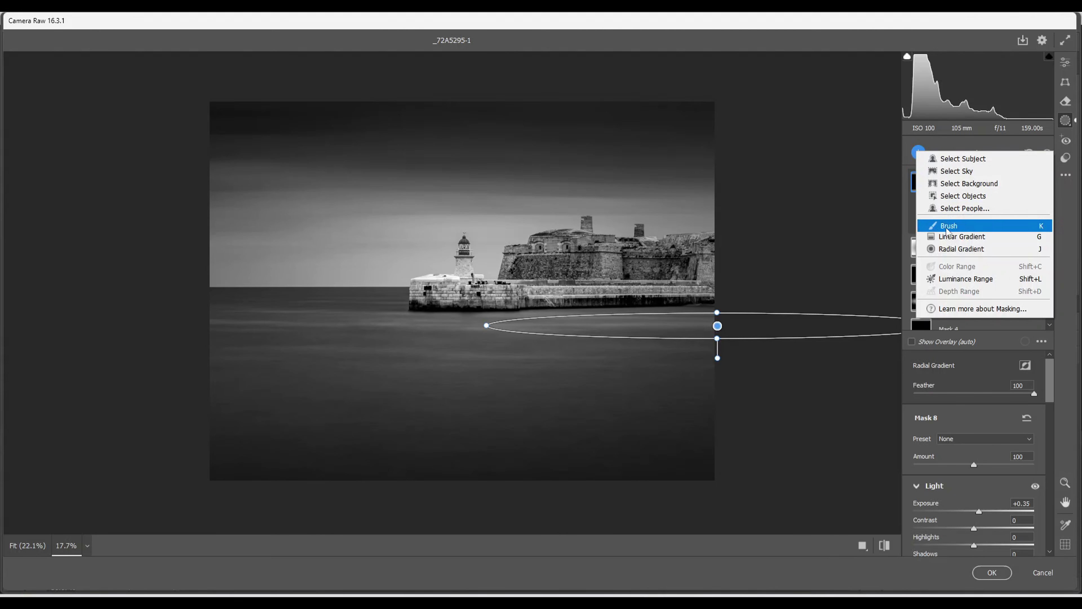
left_click(948, 251)
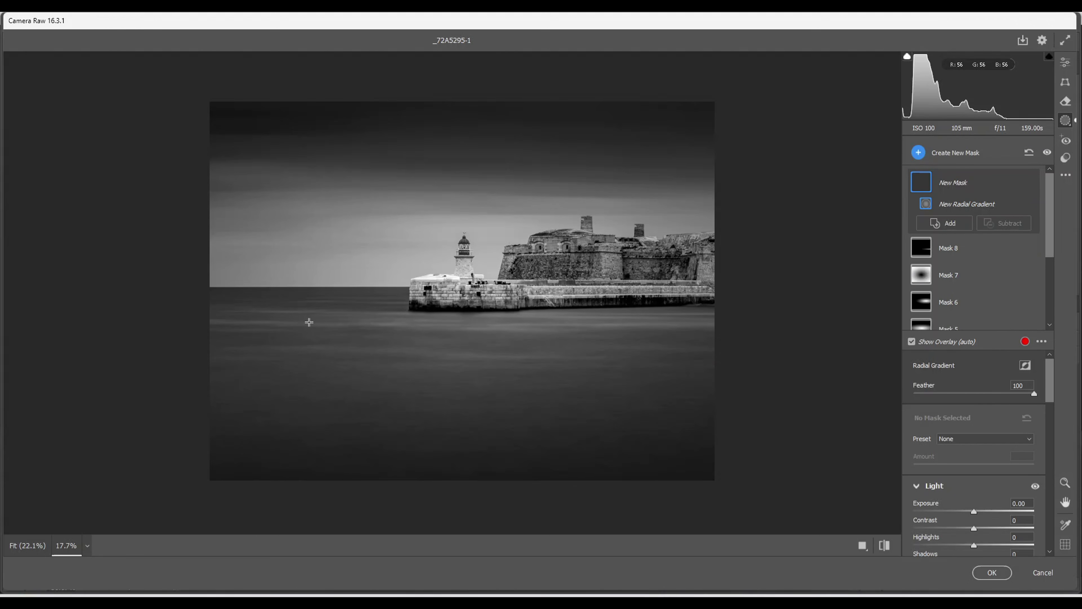
left_click_drag(315, 322, 417, 339)
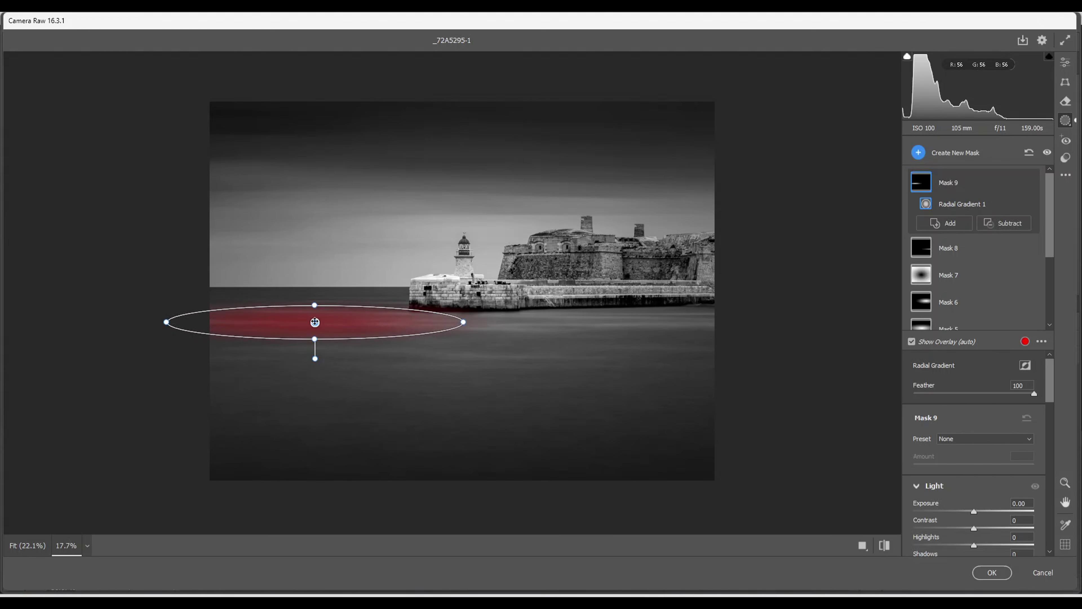
left_click_drag(321, 324, 208, 320)
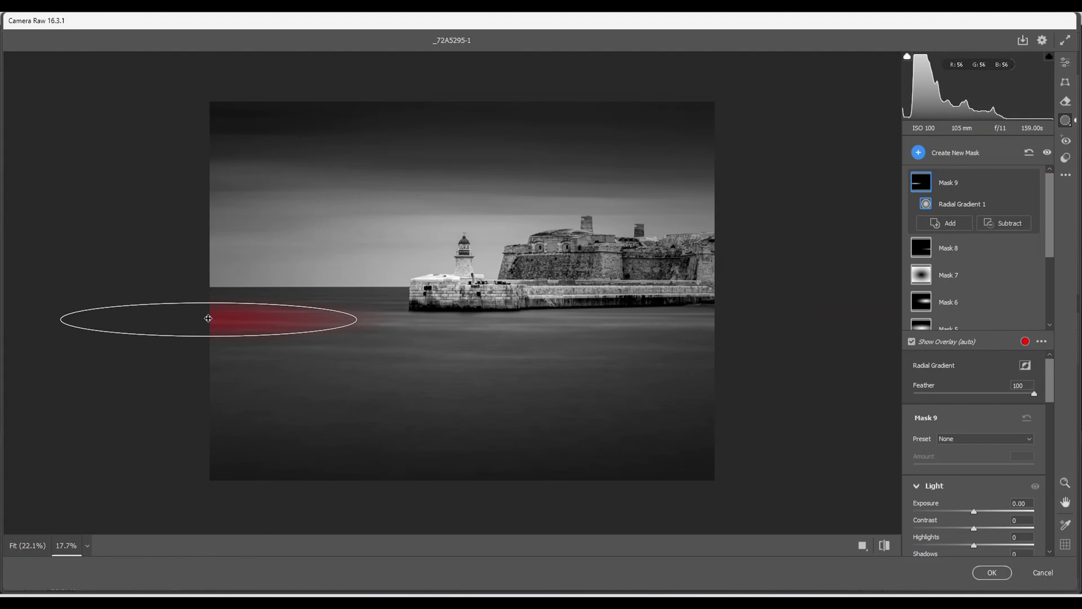
left_click_drag(356, 319, 402, 319)
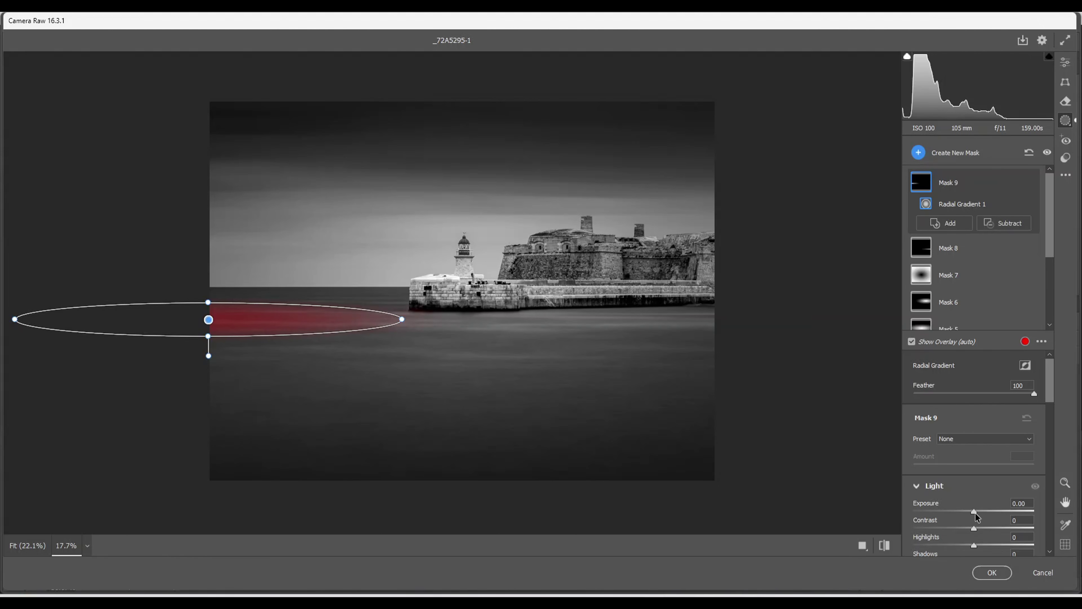
left_click_drag(974, 513, 981, 513)
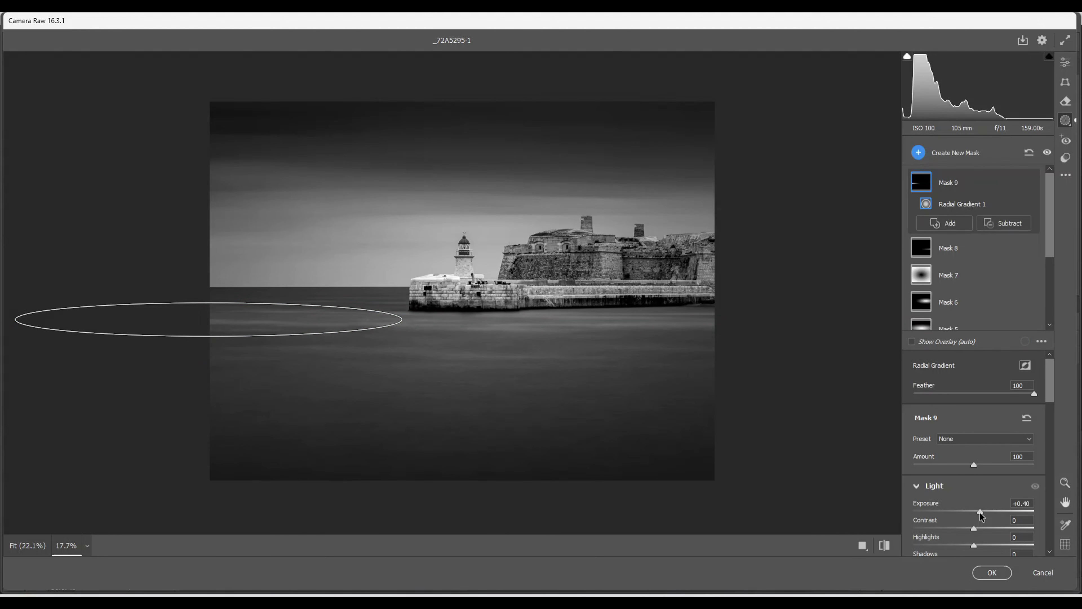
Add a wide, thin radial gradient mask on the open water well below the horizon, centred on the photo's left edge and reaching past mid-photo
left_click(919, 152)
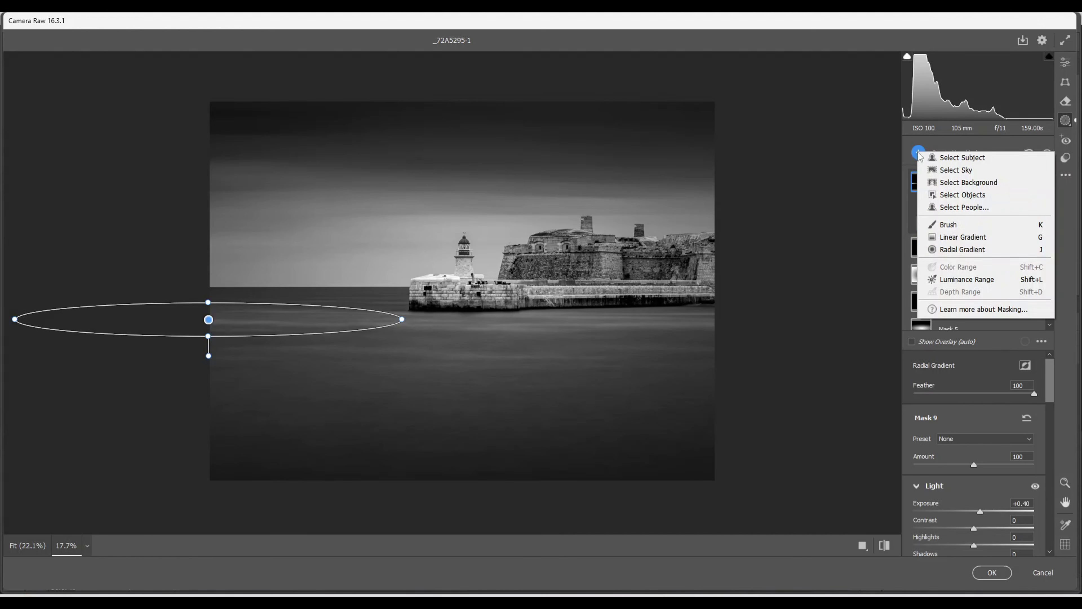
left_click(951, 253)
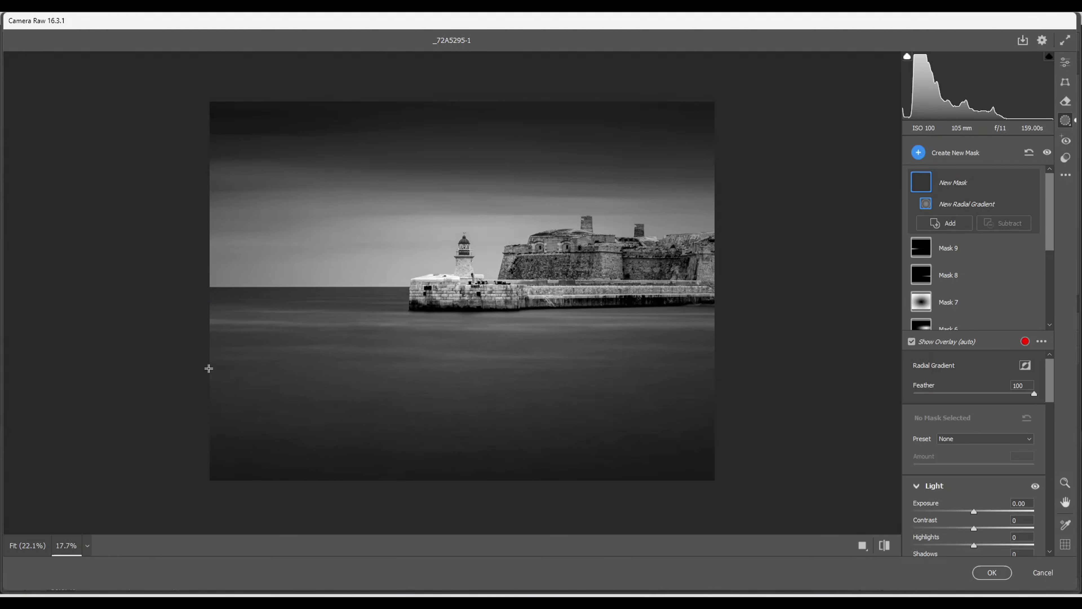
left_click_drag(222, 370, 432, 392)
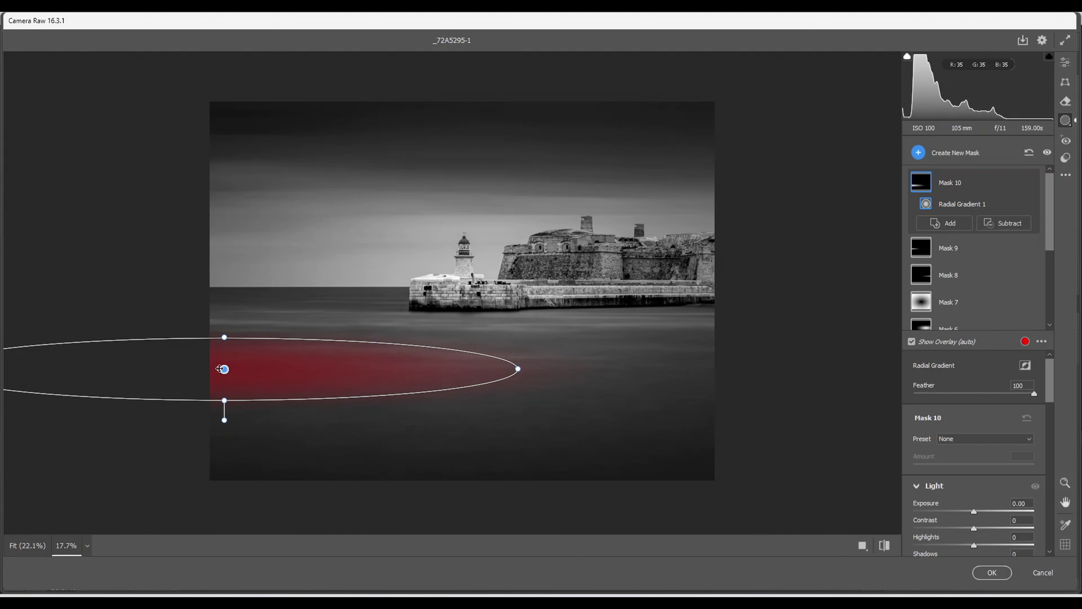
left_click_drag(221, 368, 207, 370)
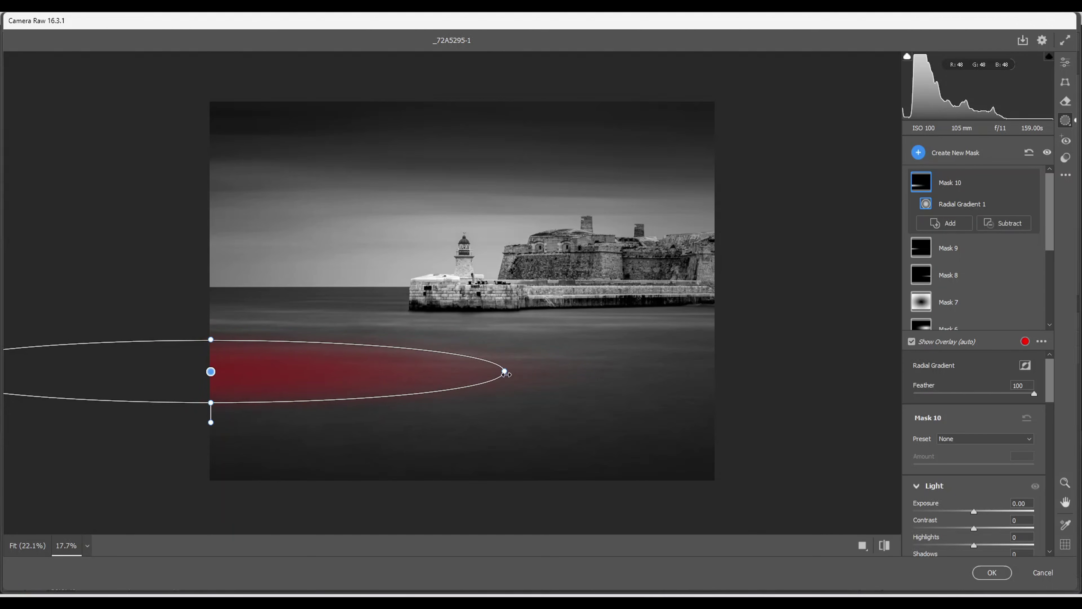
left_click_drag(504, 372, 532, 375)
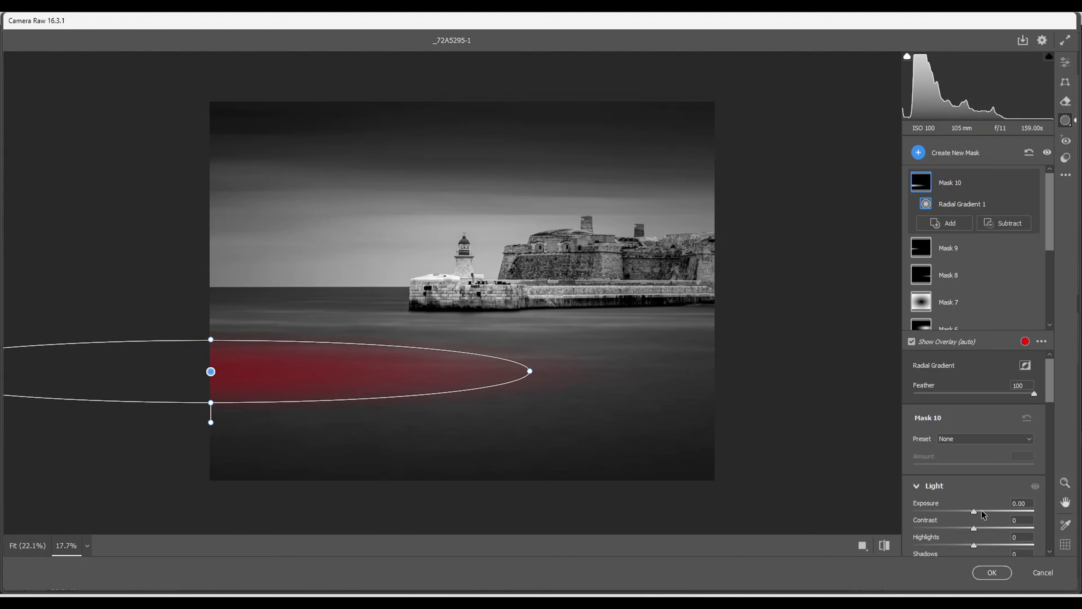
Raise the new water mask's Exposure to slightly above +0.50 and make its ellipse a little flatter and wider
left_click_drag(973, 511, 981, 511)
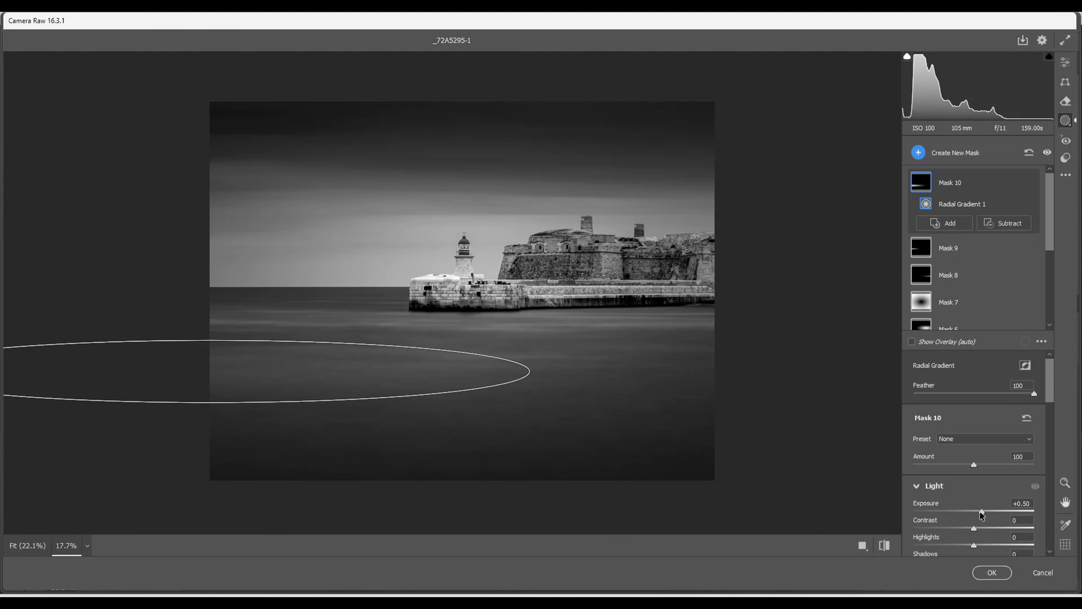
left_click_drag(214, 338, 215, 343)
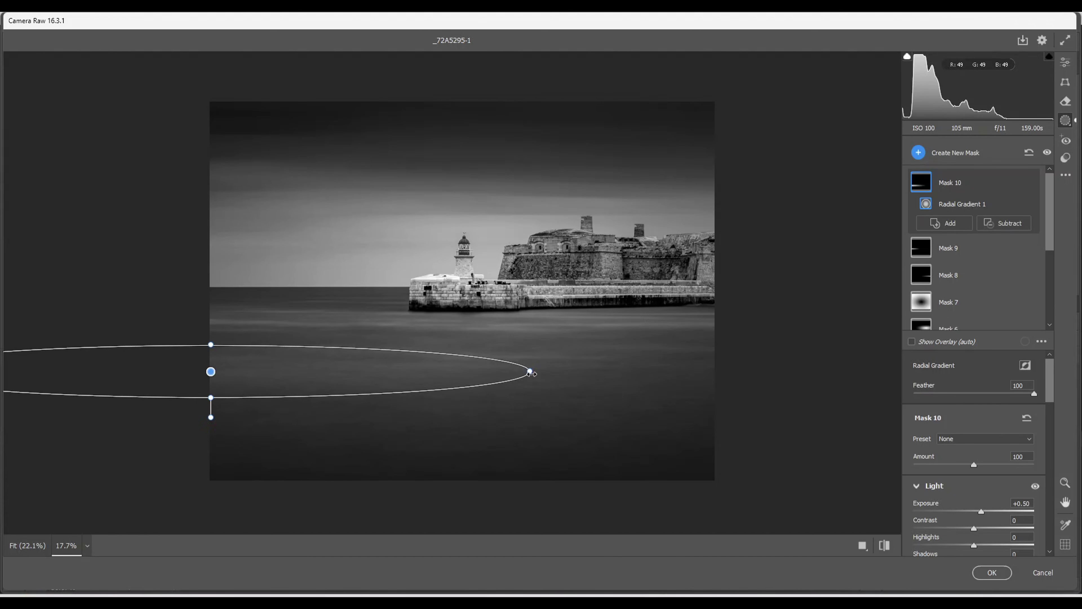
left_click_drag(530, 371, 542, 371)
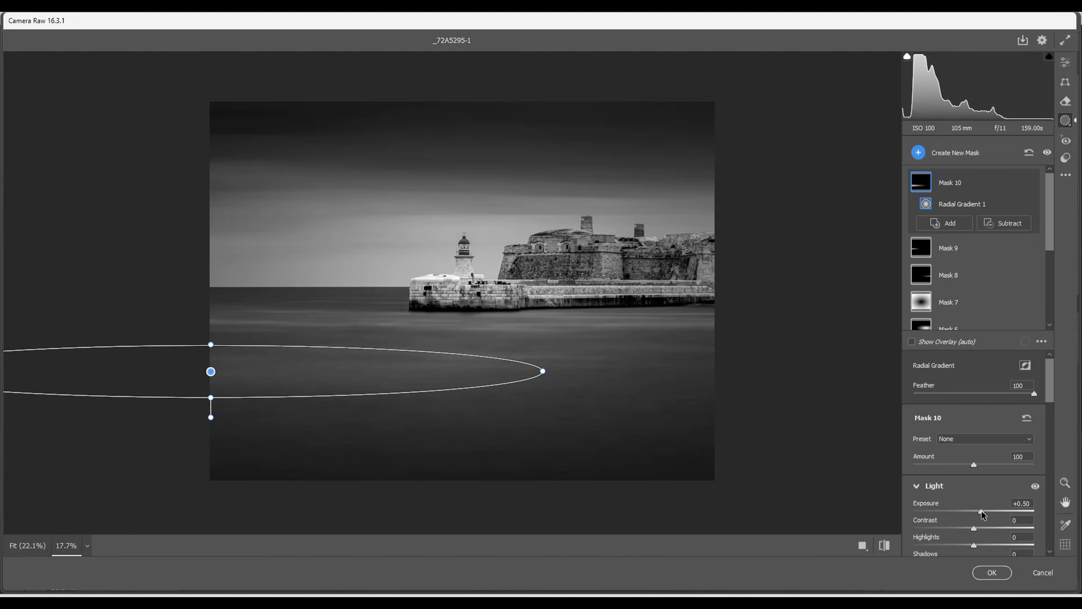
left_click_drag(983, 515, 988, 516)
Apply the Camera Raw edits to bring the photo into Photoshop, and duplicate the Background layer
left_click(1065, 63)
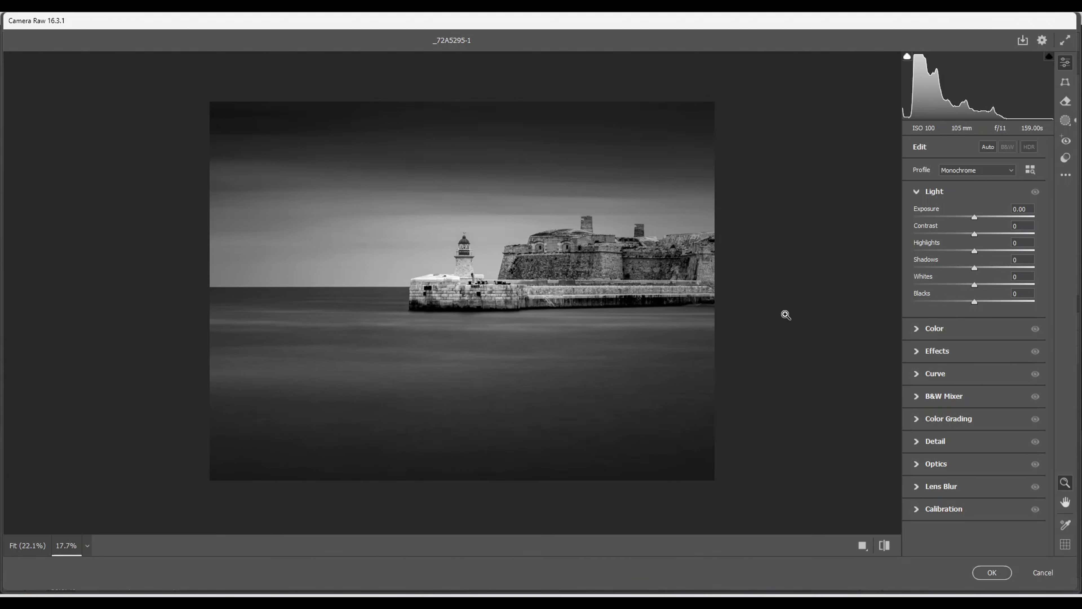
left_click(982, 571)
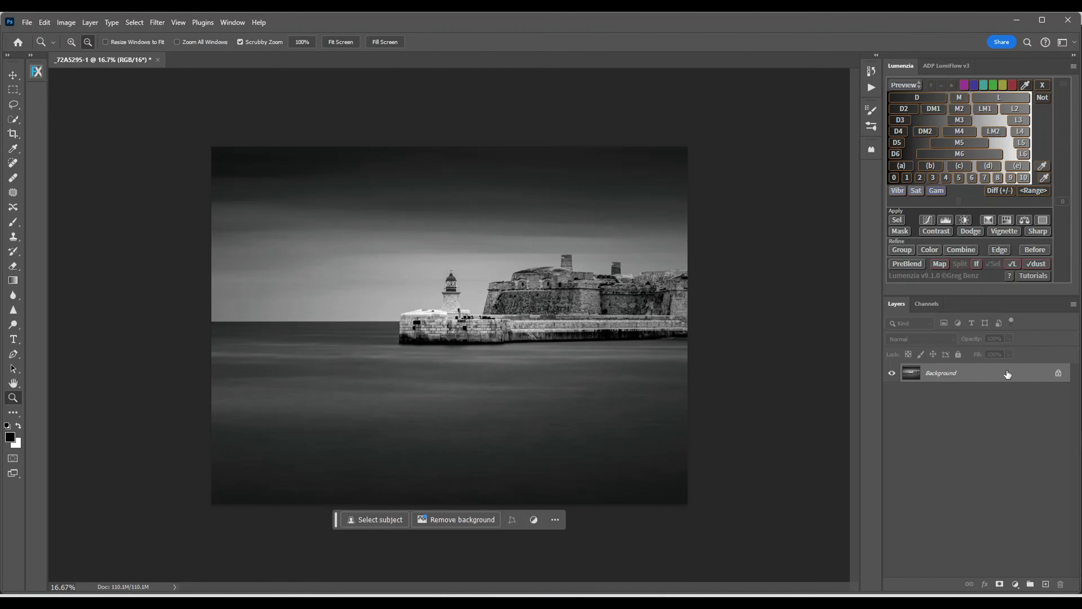
left_click_drag(1007, 374, 1046, 585)
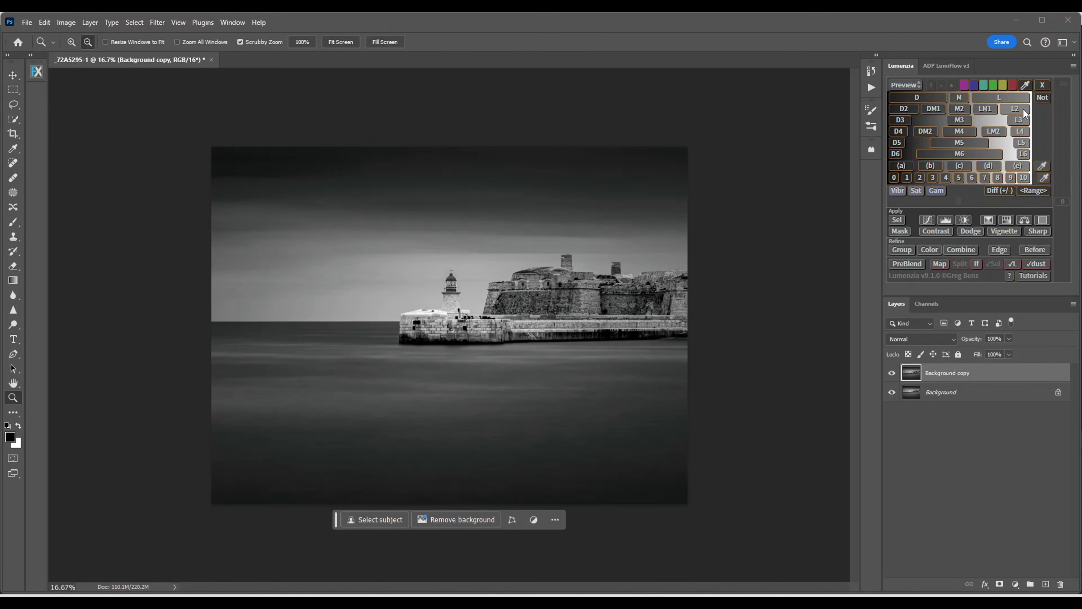
Preview the Lumenzia luminosity masks L2, L3 and L4, and refine the lights selection to 1.75
left_click(1021, 112)
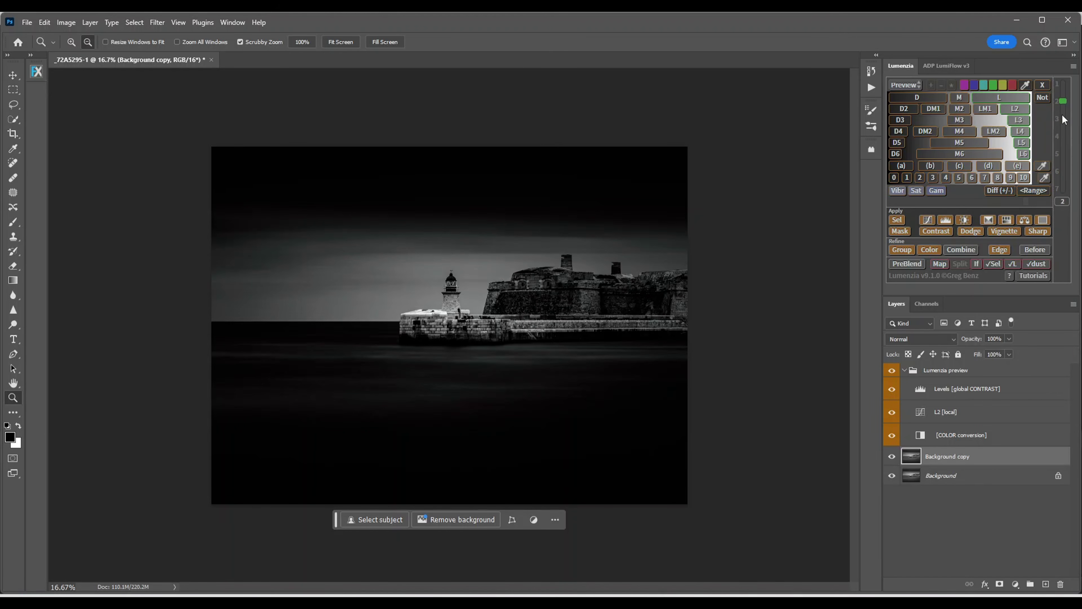
left_click(1020, 121)
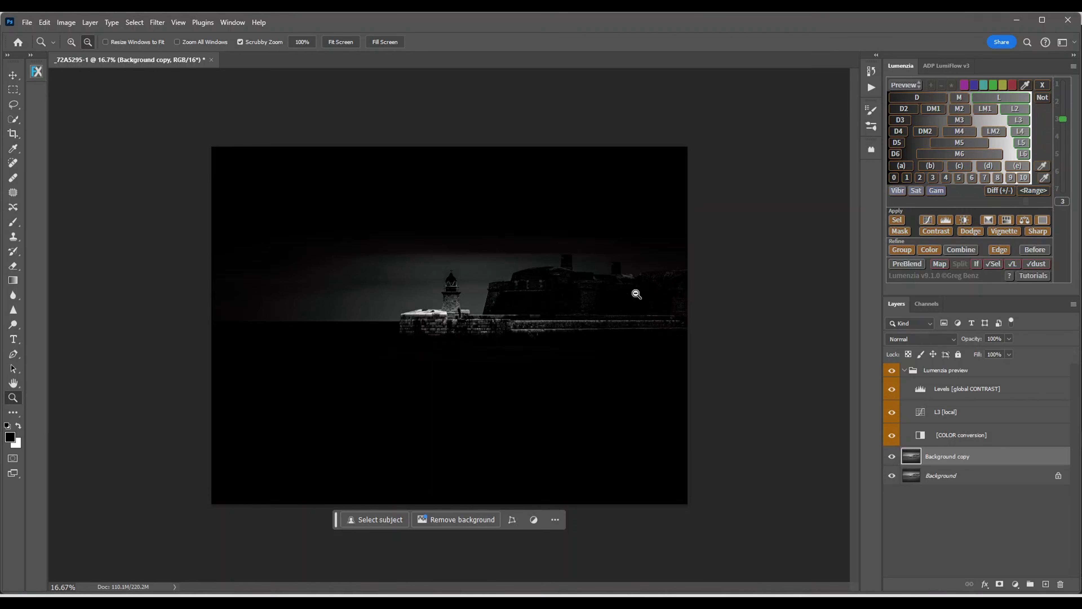
left_click(1021, 132)
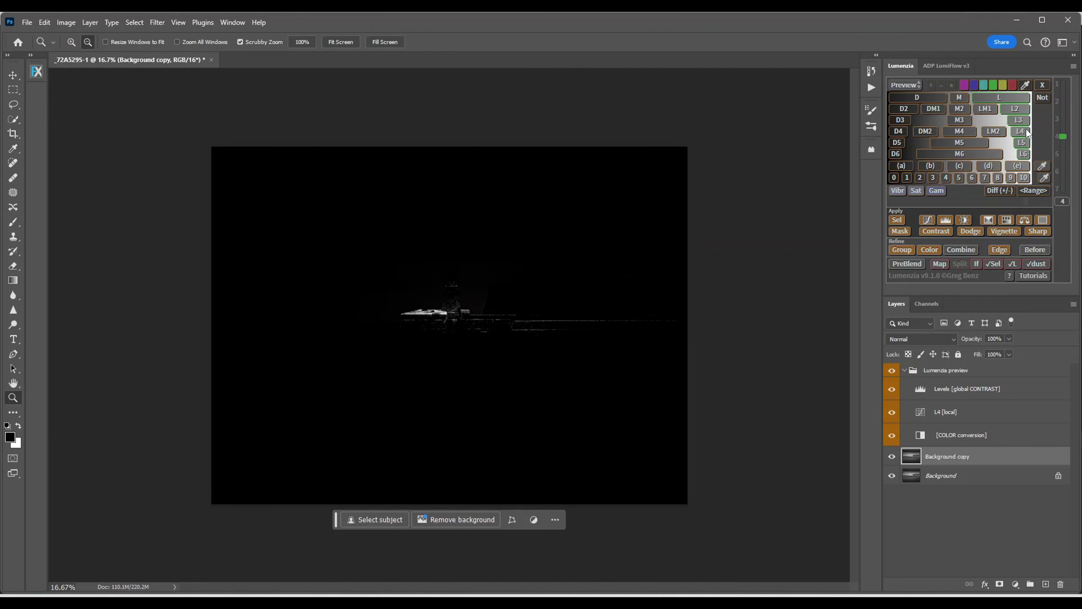
left_click(1021, 122)
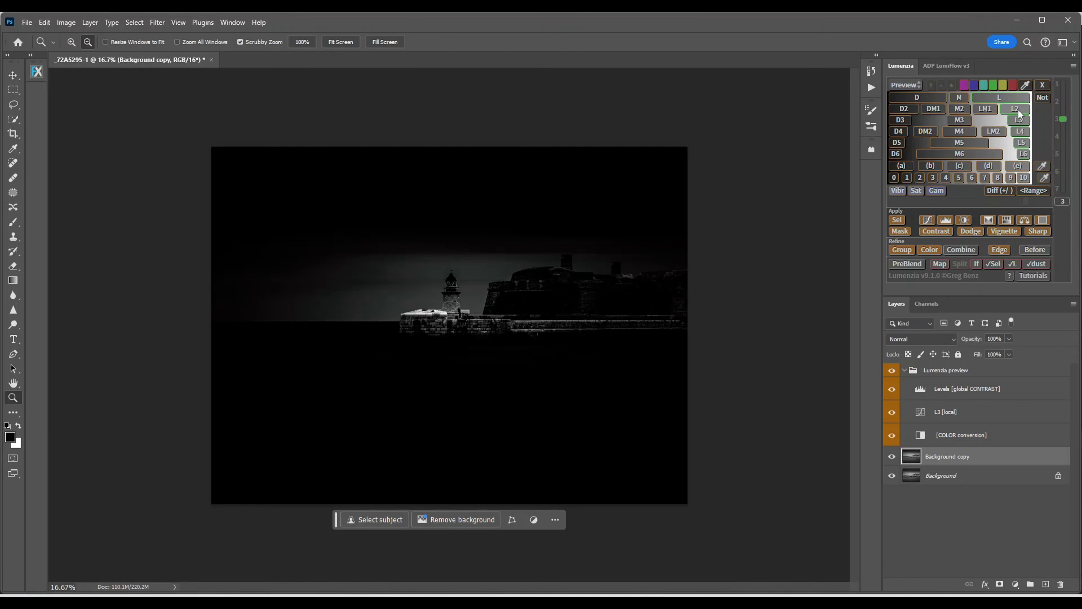
left_click(1017, 110)
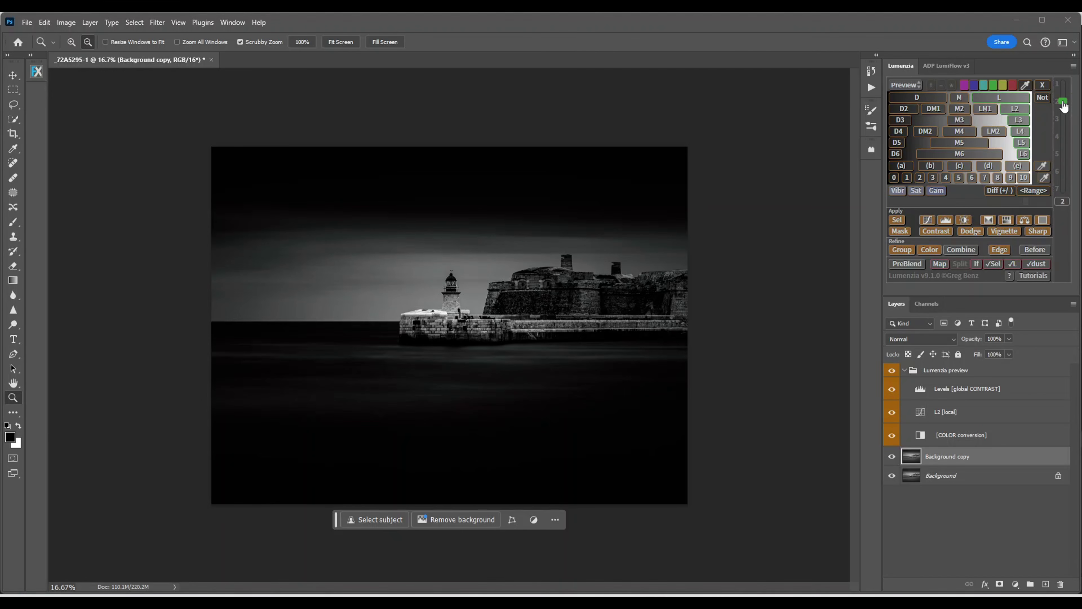
left_click_drag(1064, 107, 1066, 104)
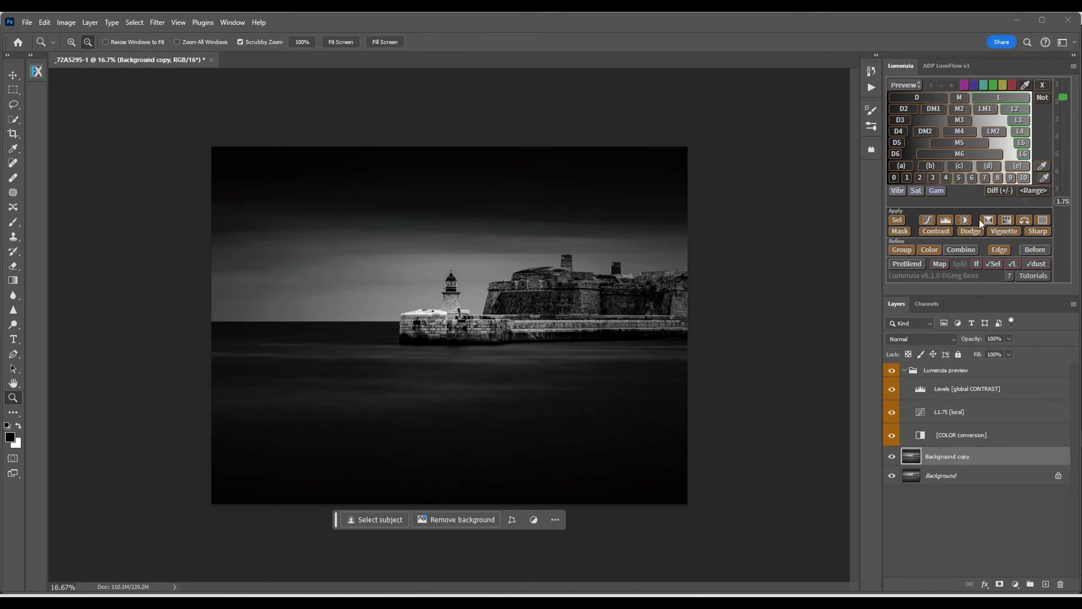
Add a Brightness/Contrast adjustment layer through the L1.75 luminosity mask and apply its Auto correction
left_click(965, 220)
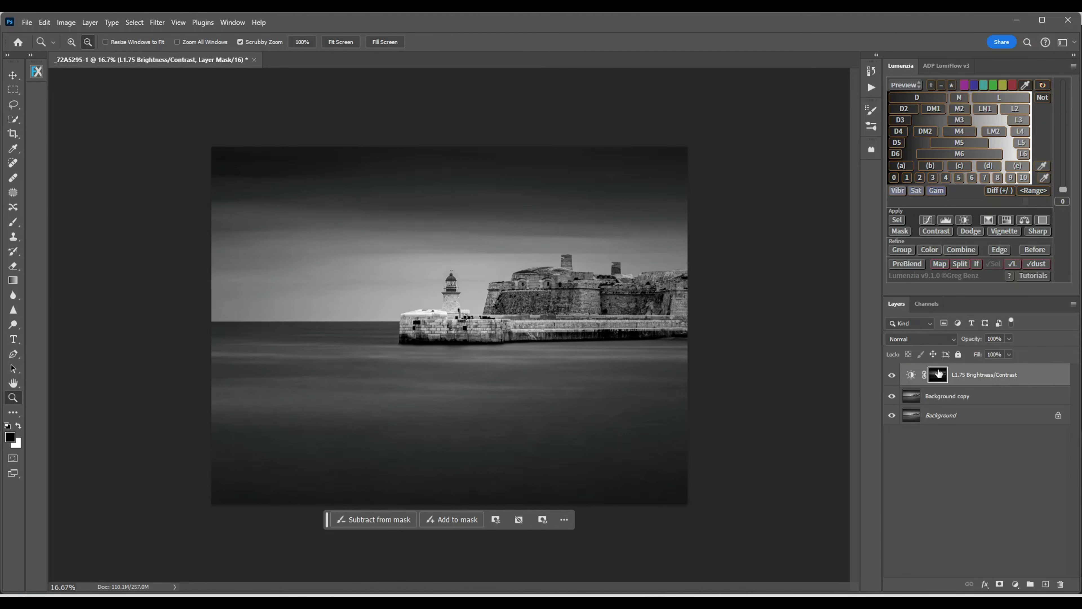
double_click(912, 376)
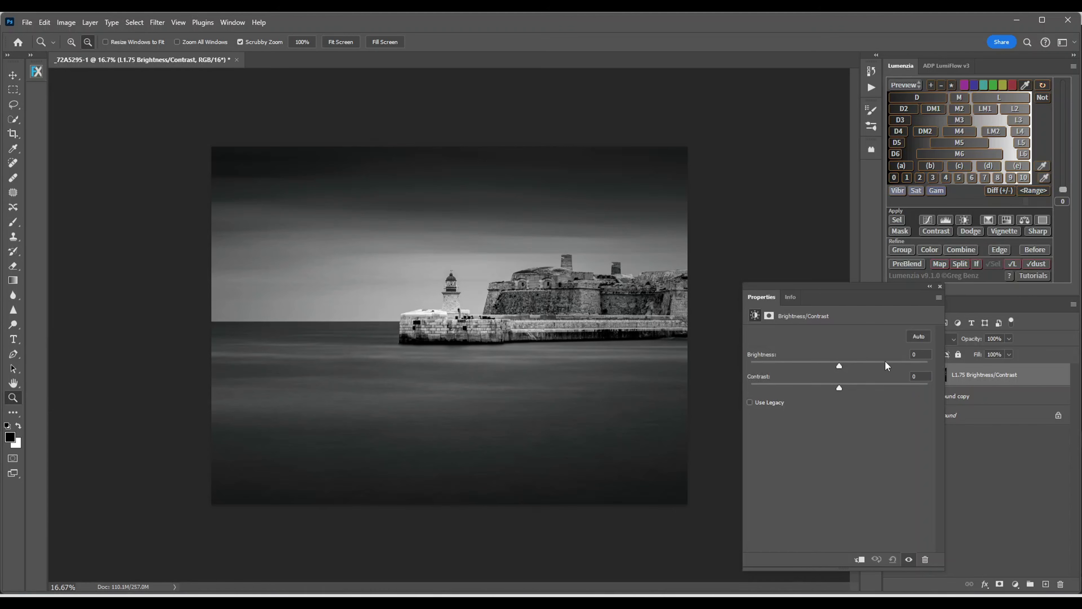
left_click(919, 337)
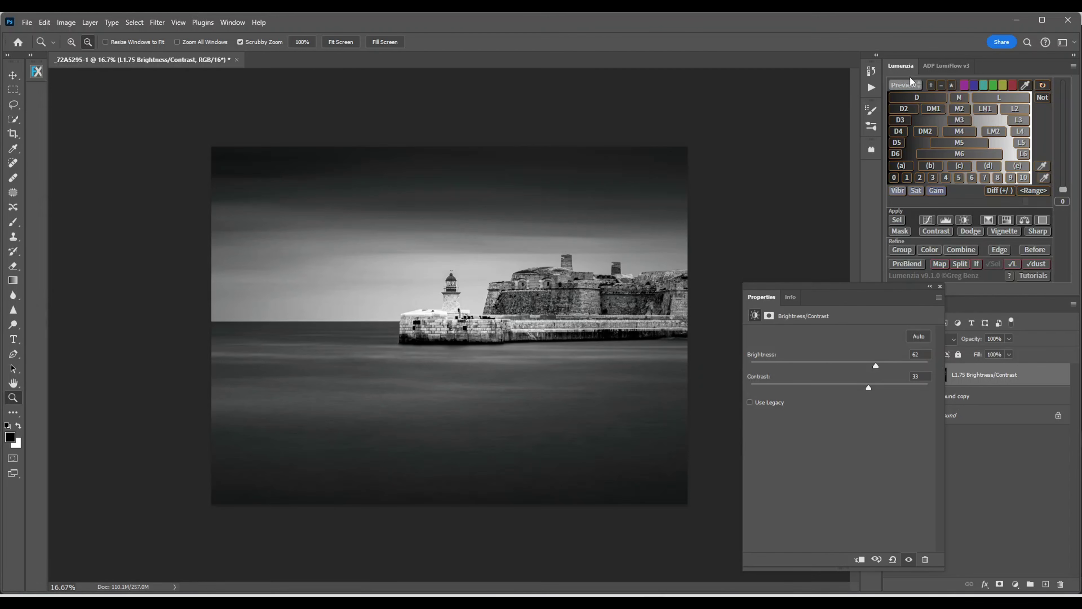
left_click(940, 287)
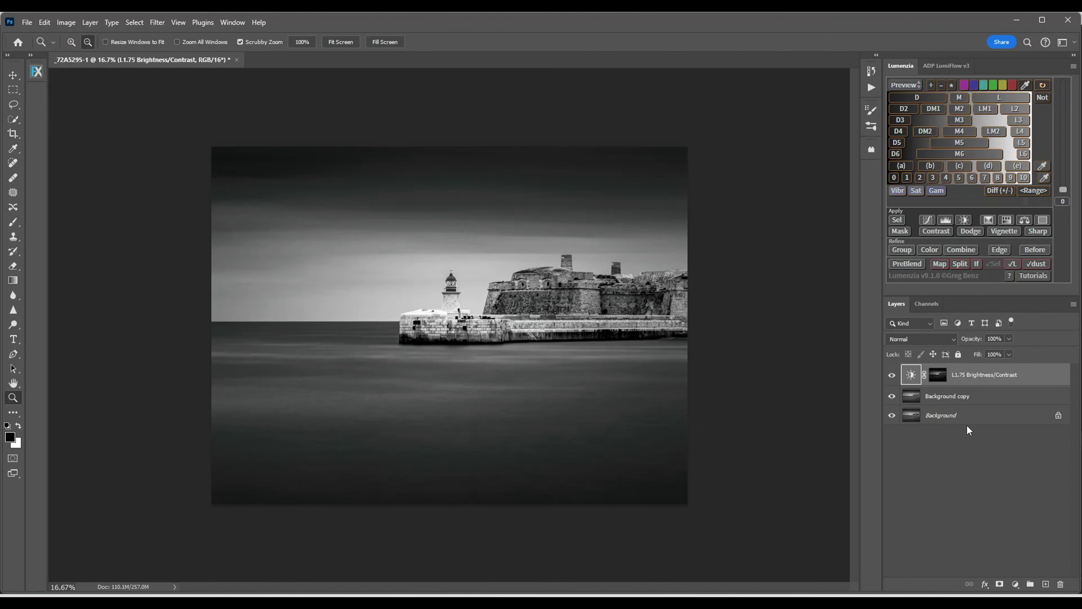
Compare the photo with and without the L1.75 Brightness/Contrast layer, and delete that layer
left_click(892, 376)
left_click(893, 376)
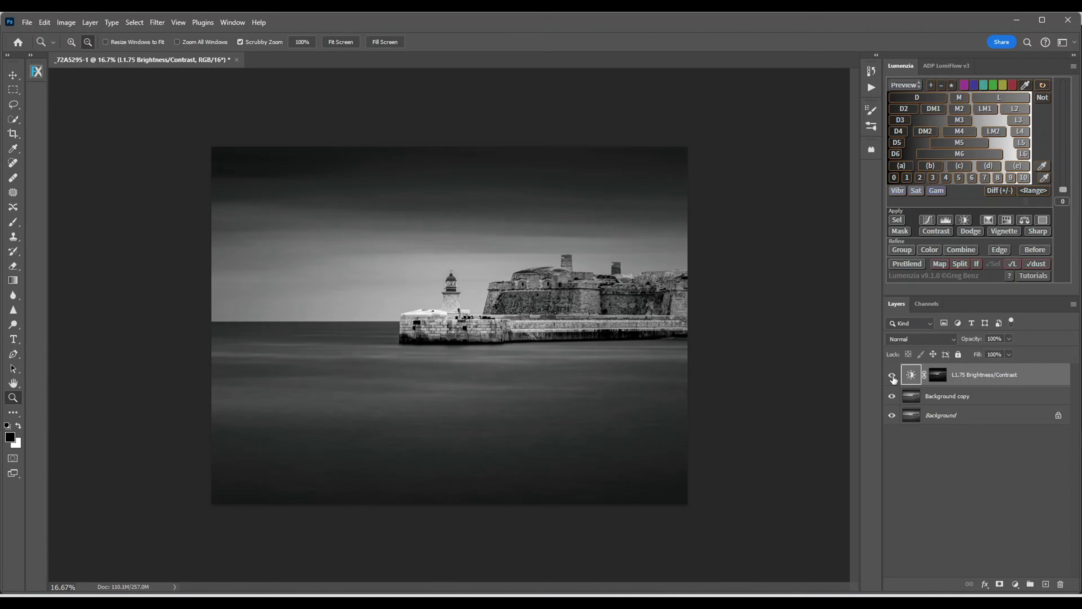
left_click(893, 377)
left_click(893, 377)
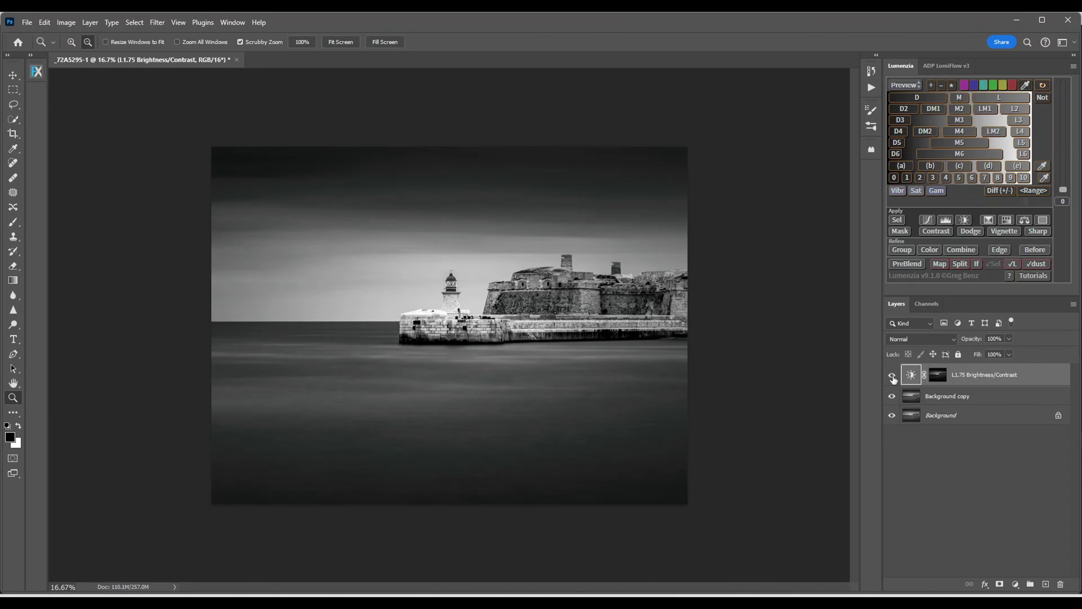
left_click(892, 377)
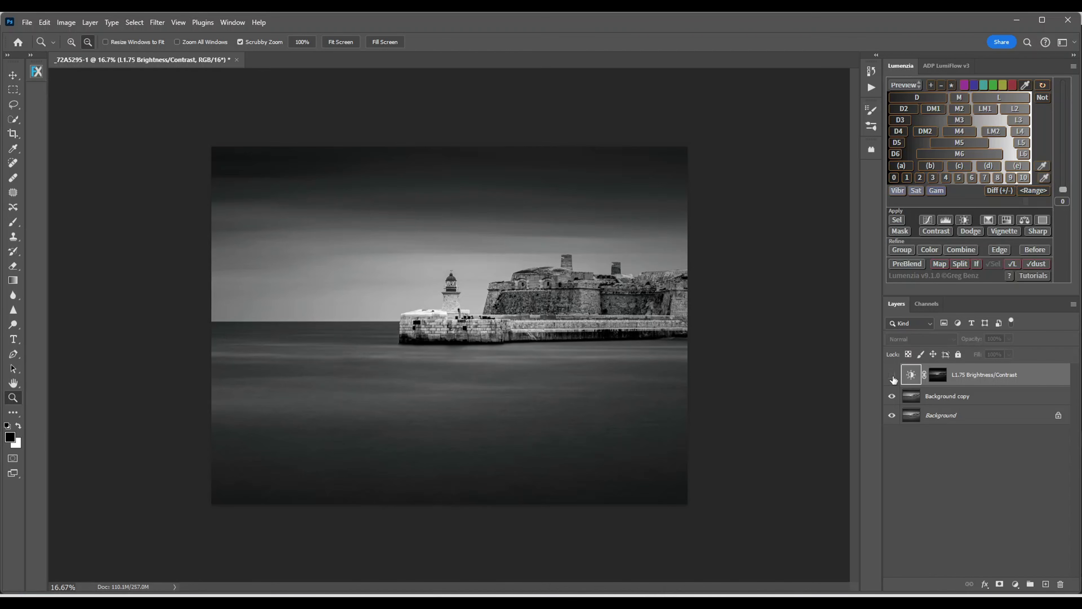
left_click(893, 377)
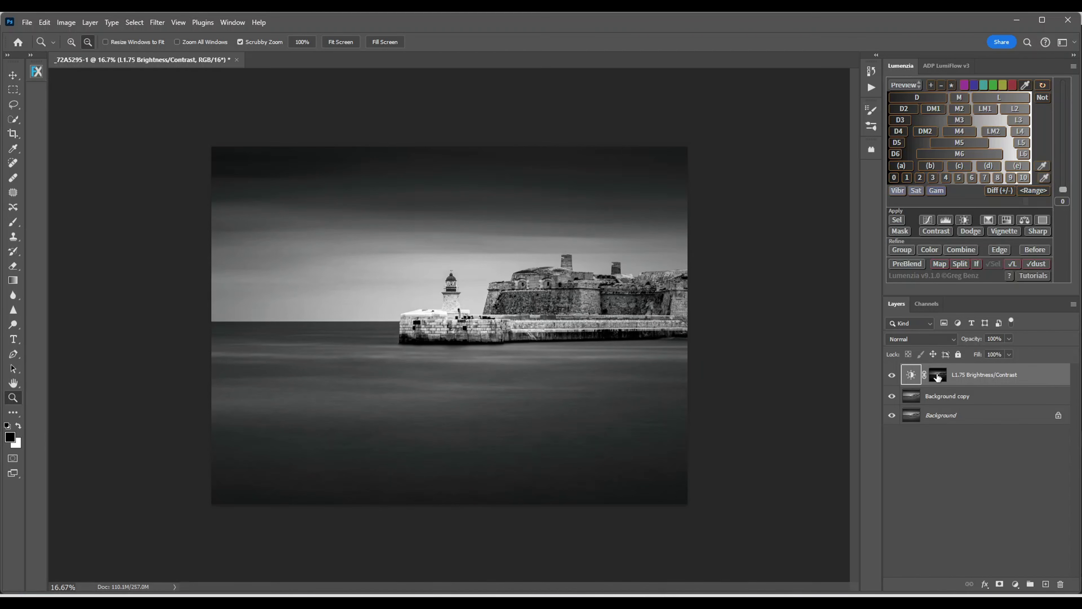
left_click(1010, 338)
left_click_drag(985, 376, 1061, 587)
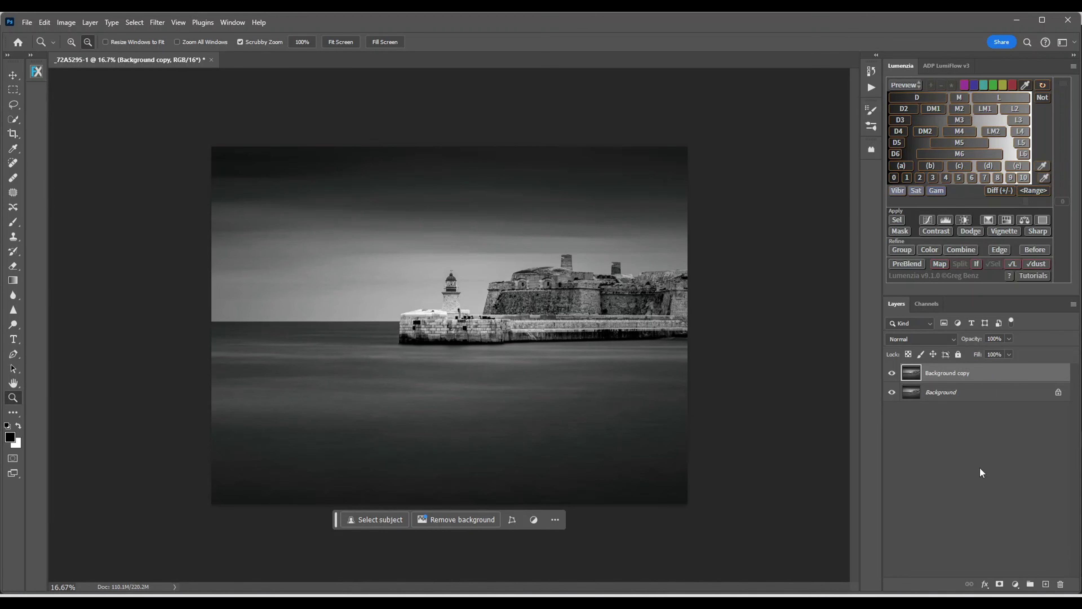
Add a Curves adjustment layer above the background copy with the Linear Contrast (RGB) preset
left_click(1016, 585)
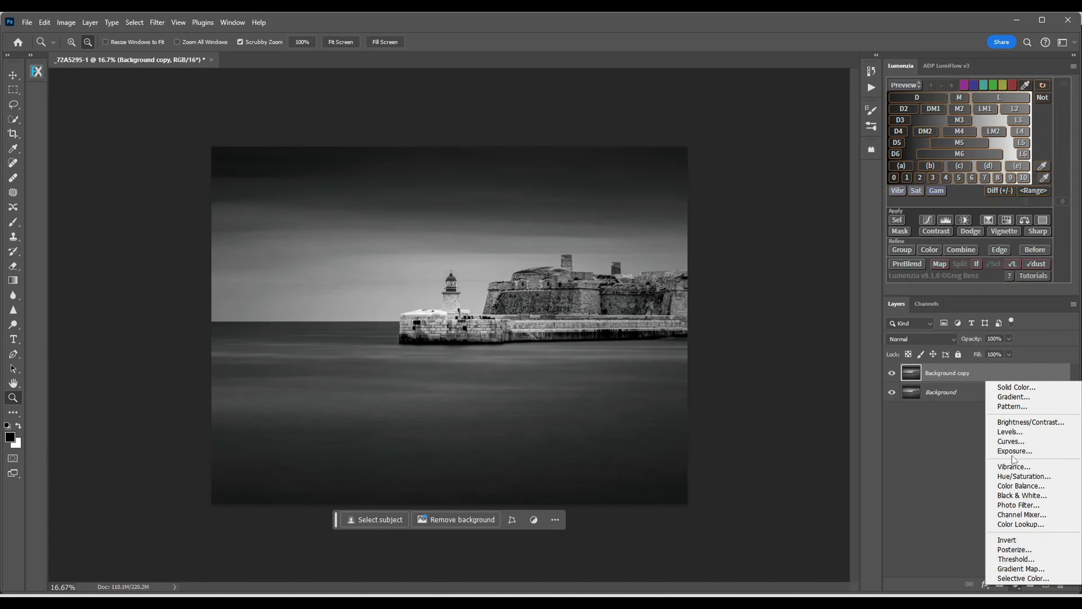
left_click(1007, 443)
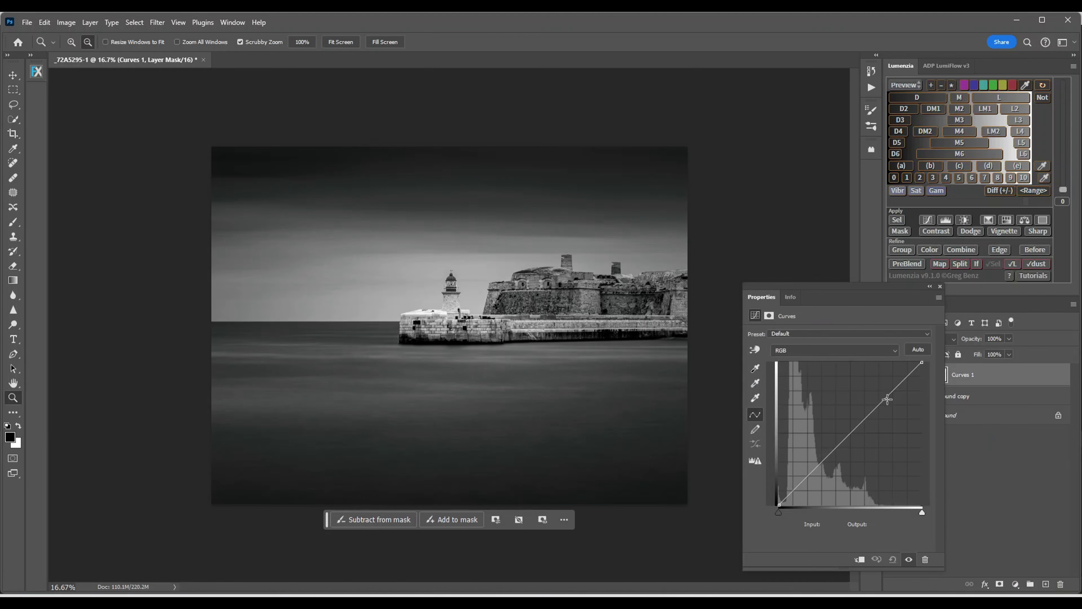
left_click(928, 334)
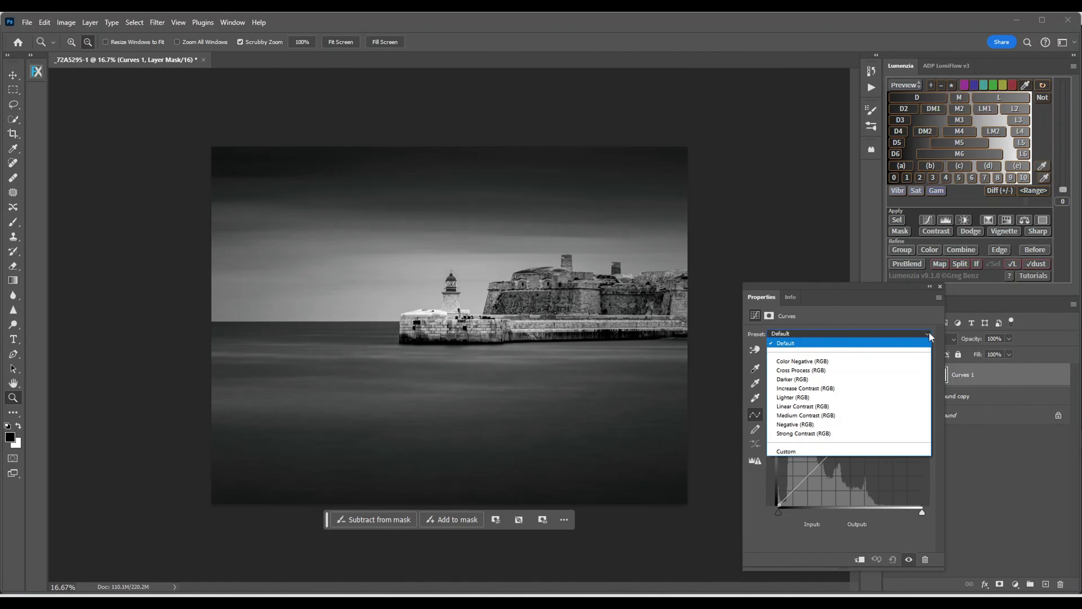
left_click(794, 407)
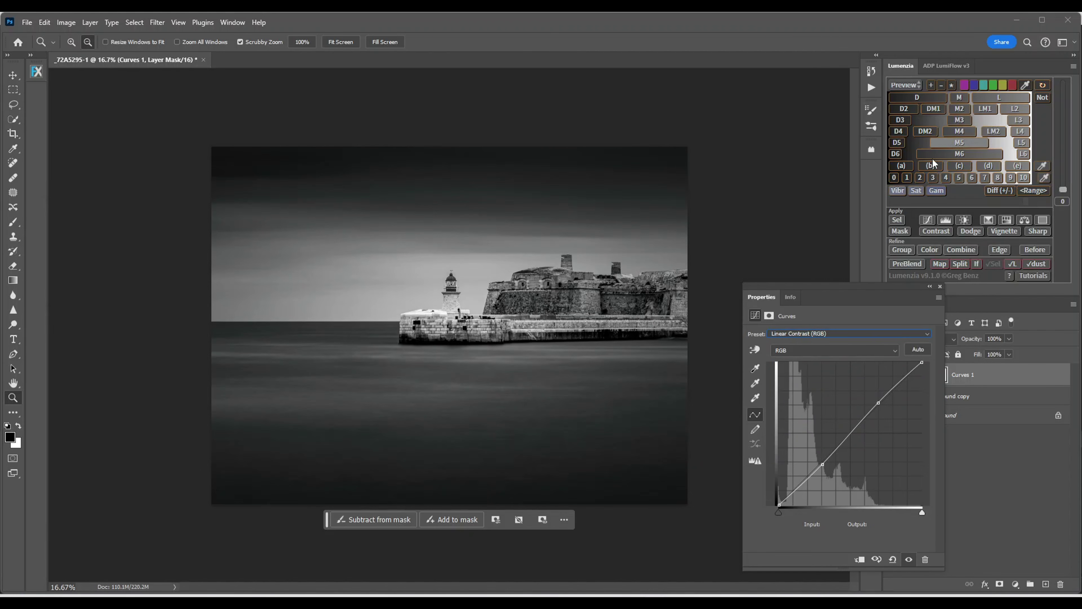
Raise the curve's shadow point at input 78 to output 79
left_click(823, 464)
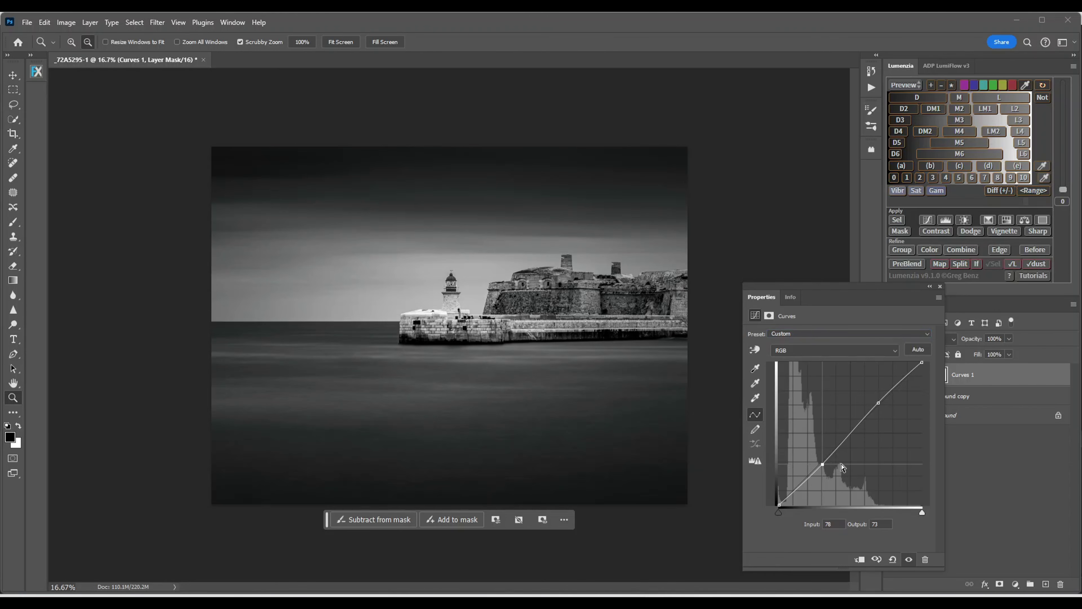
key("Up")
key("Up")
key("Up")
key("Up")
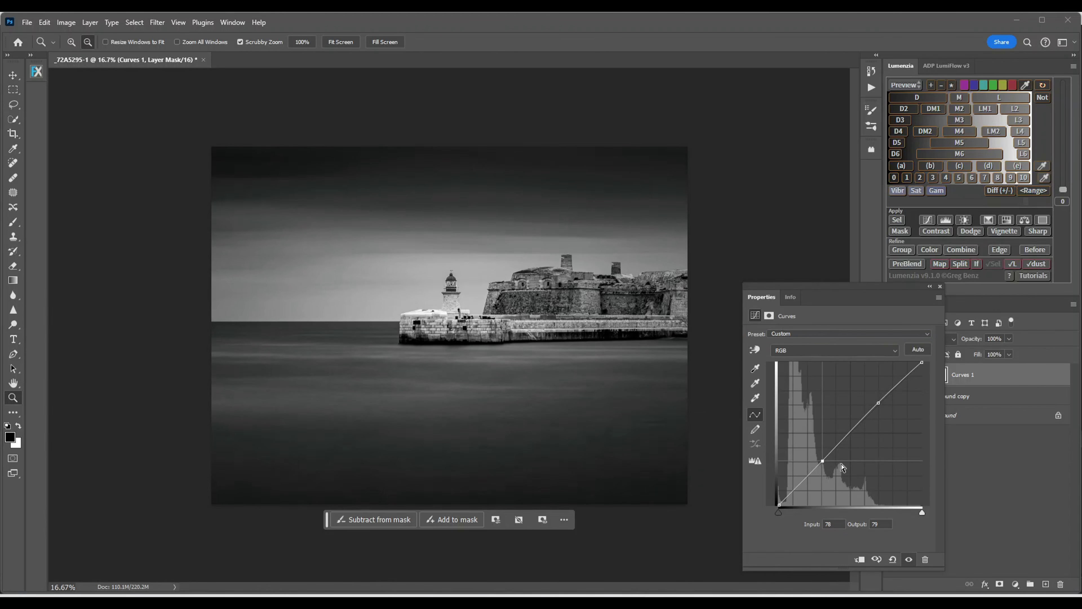
Raise the curve's highlight point at input 177 to output 196 to brighten the light tones
left_click(878, 402)
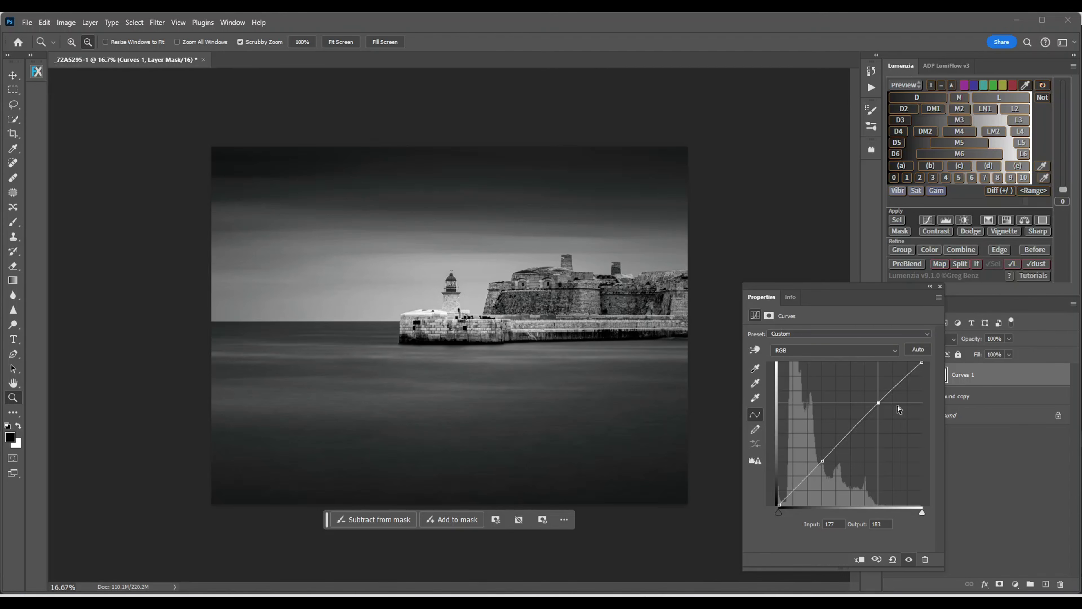
key("Up")
key("Up")
key("Up")
key("Up")
key("Up")
key("Up")
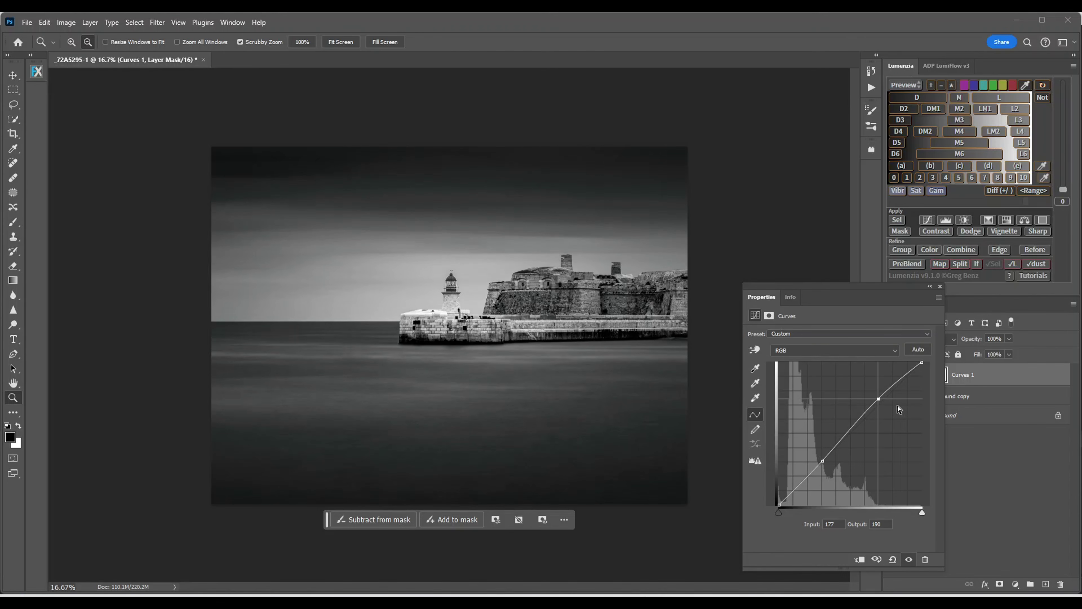
key("Up")
key("Up")
key("Up")
key("Up")
key("Up")
key("Up")
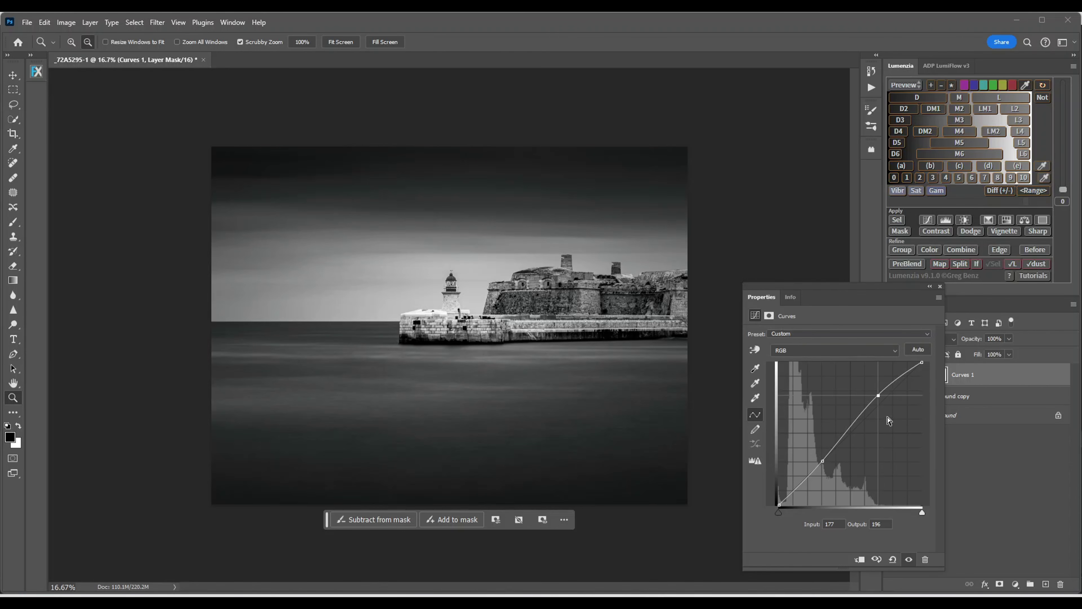
Close the curve settings and compare the photo with and without the Curves adjustment layer
left_click(941, 286)
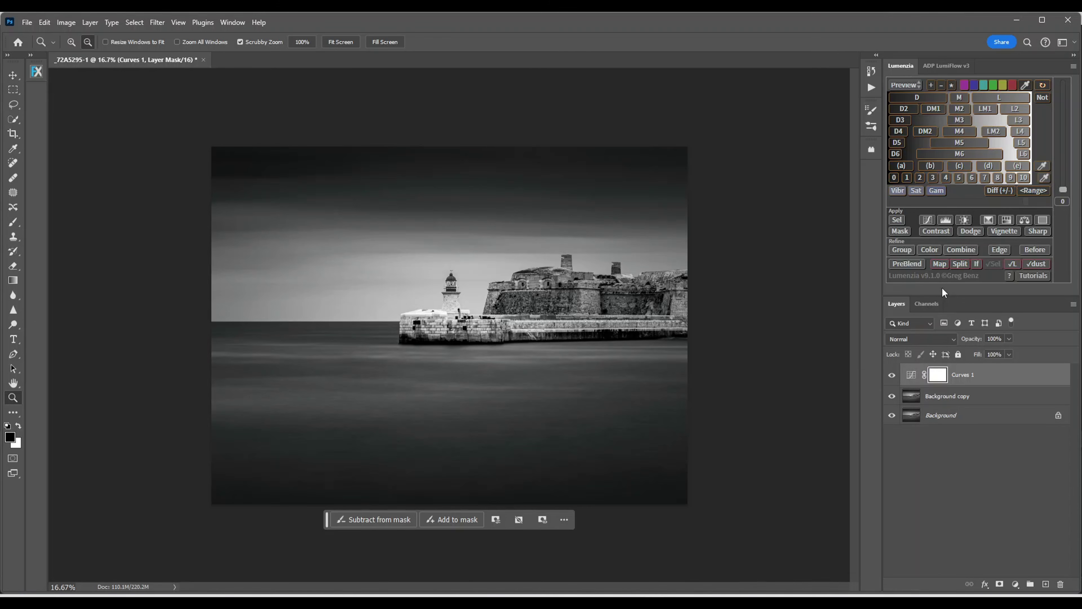
left_click(892, 375)
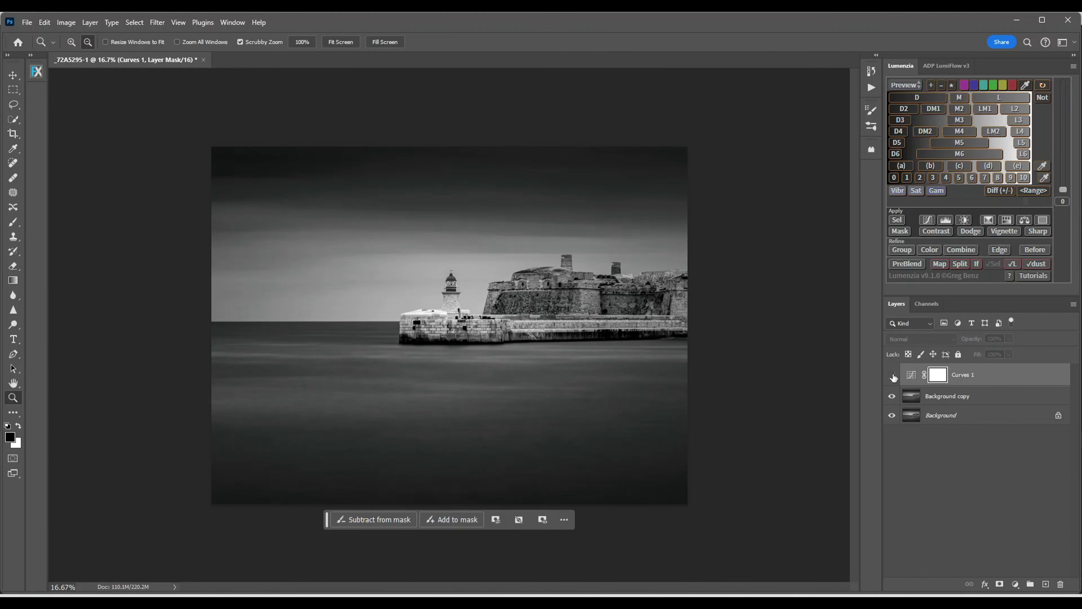
left_click(892, 375)
left_click(893, 375)
left_click(892, 375)
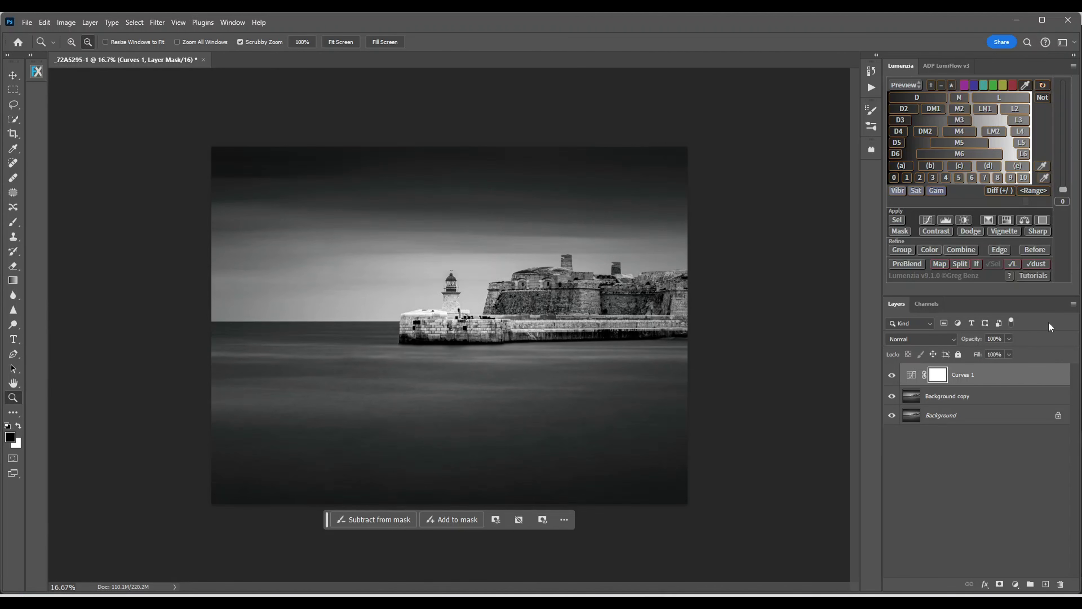
Flatten the image, merging the Curves adjustment and the background copy into a single Background layer
left_click(1073, 306)
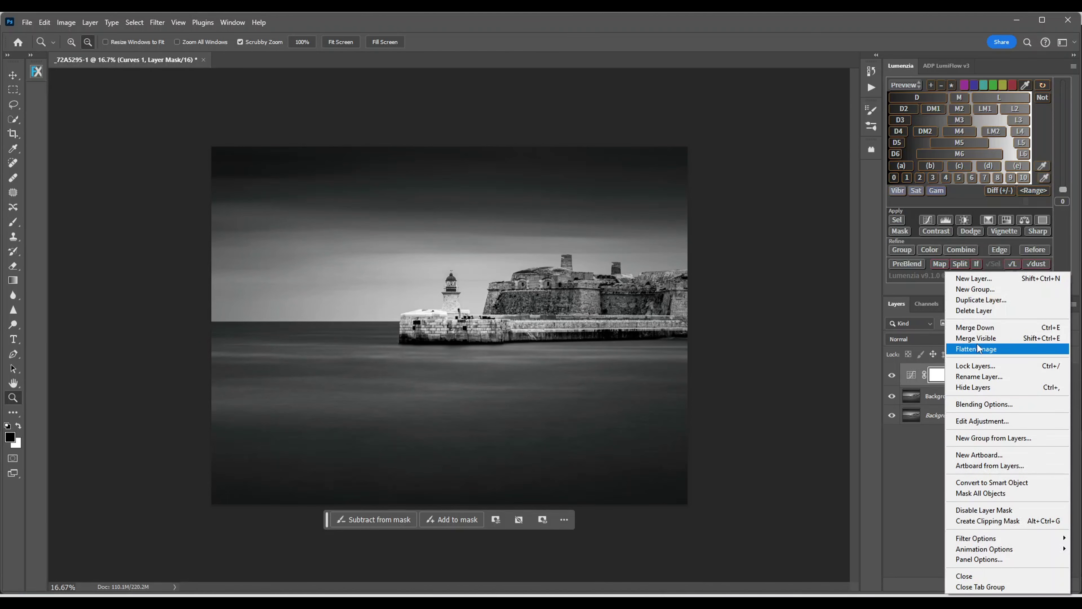
left_click(965, 350)
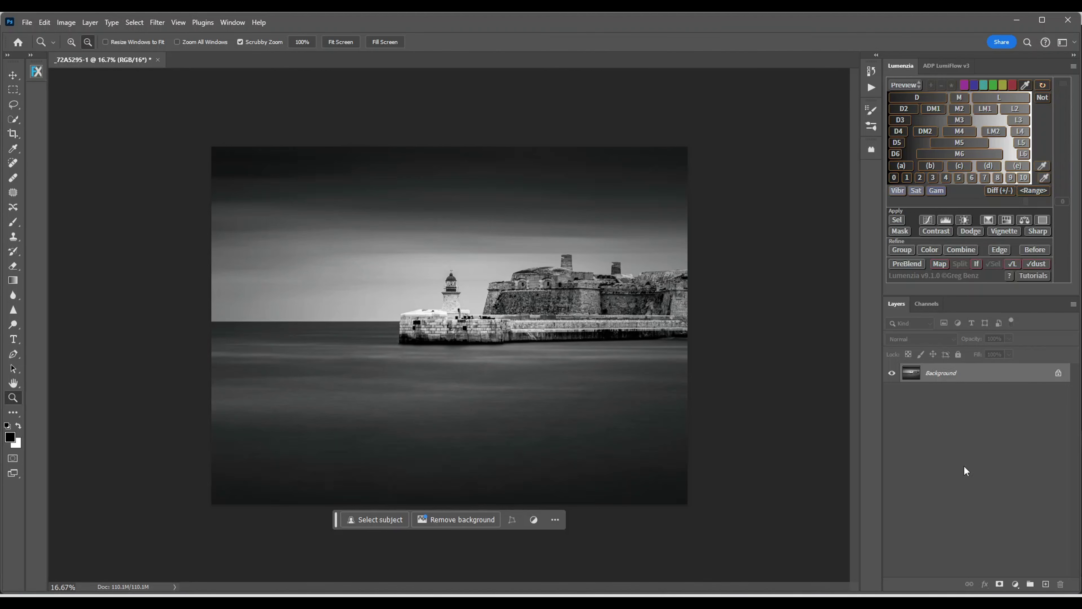
left_click(686, 326, "alt")
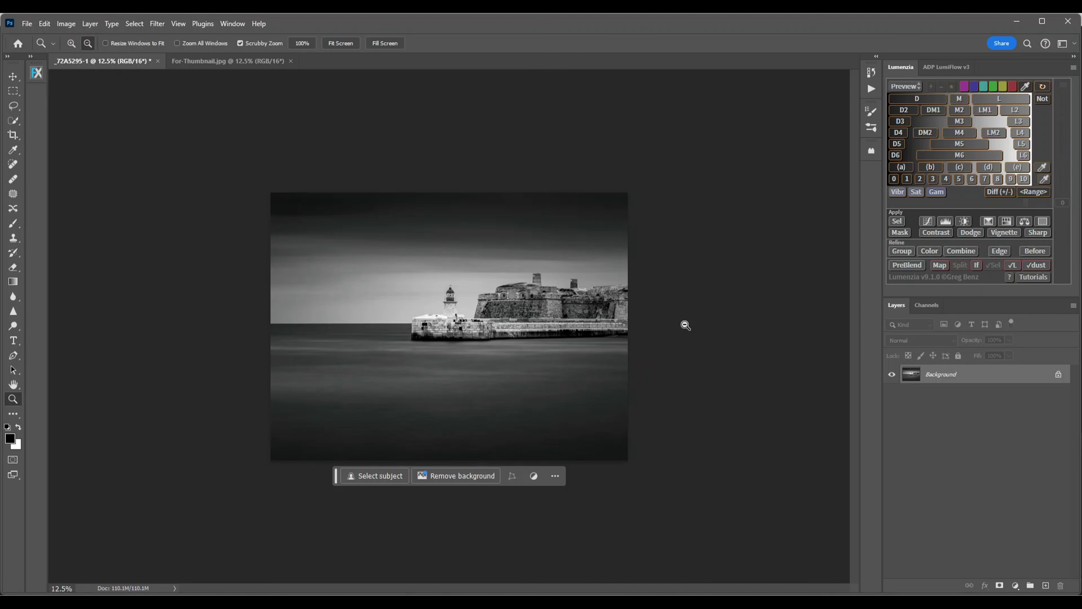